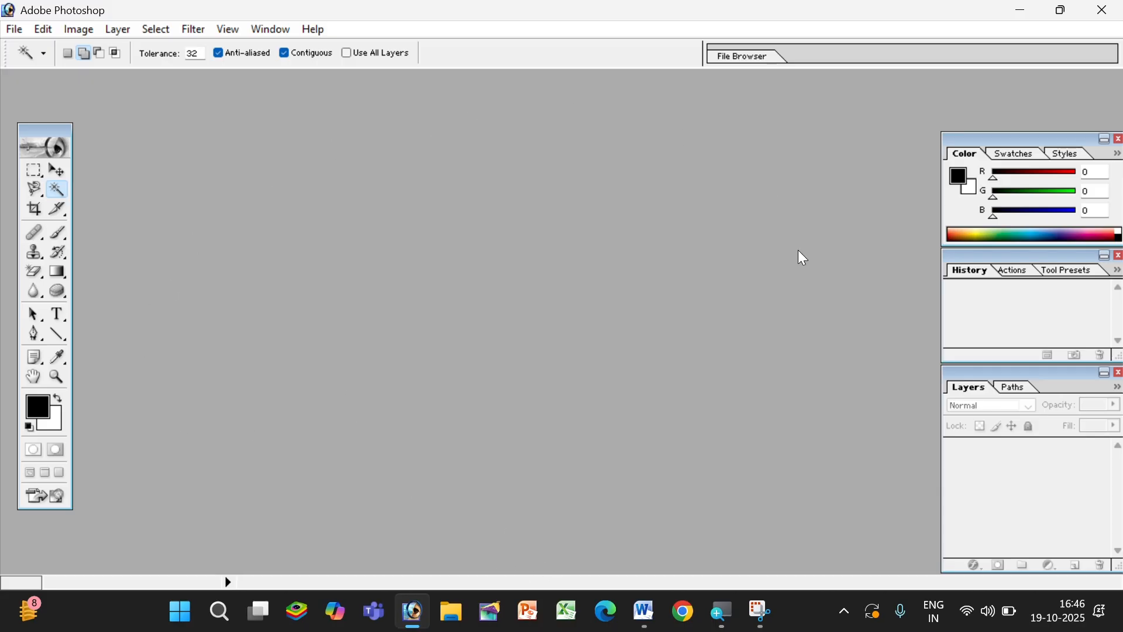
Step: Close the Color, History and Layers palettes
{"action": "left_click", "coordinate": [1119, 141]}
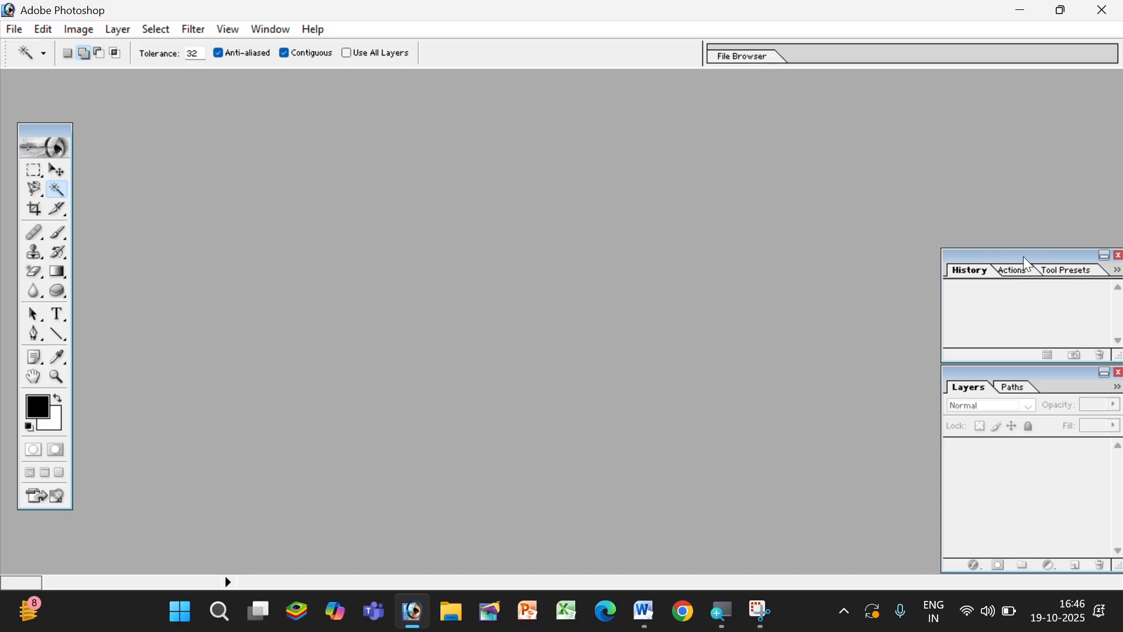
{"action": "left_click", "coordinate": [1119, 256]}
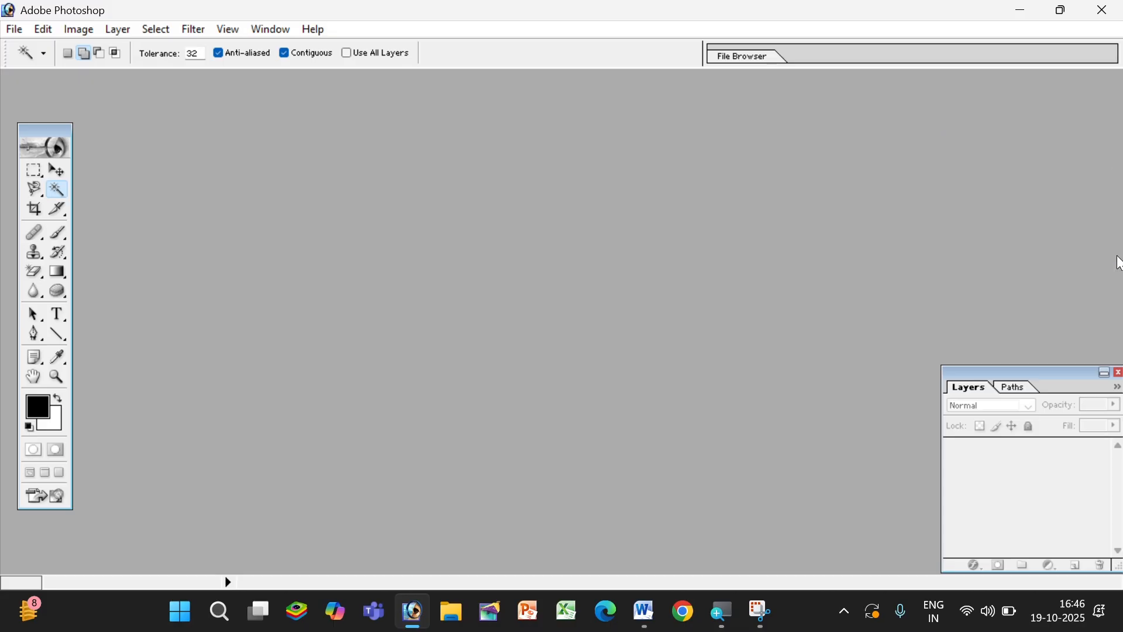
{"action": "left_click", "coordinate": [1119, 372]}
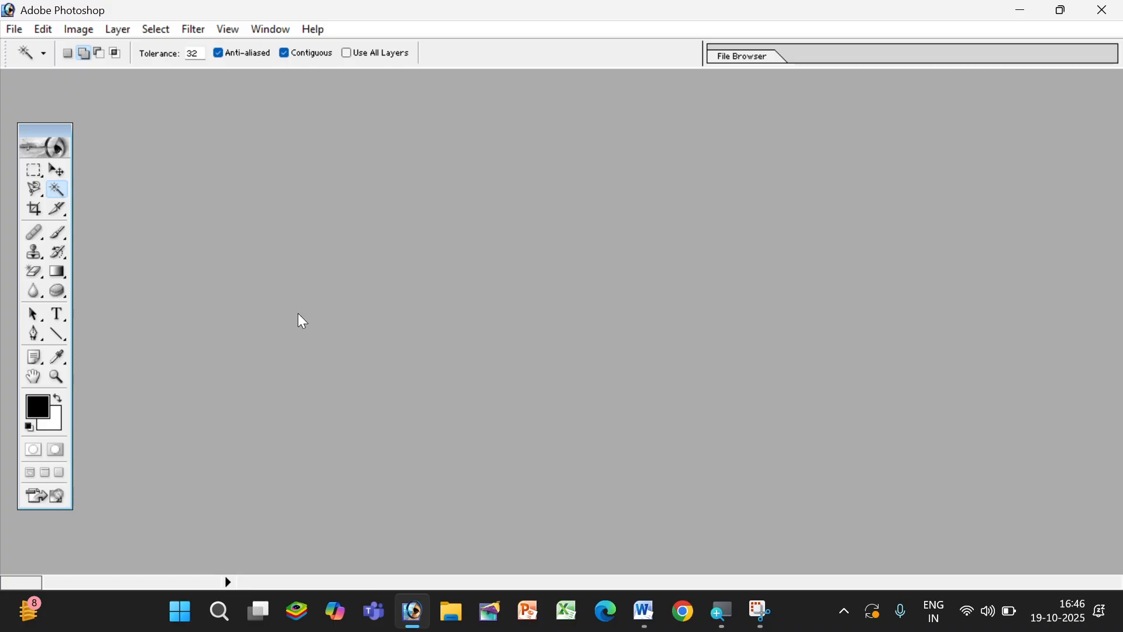
Step: Move the floating toolbox flush against the left edge of the workspace
{"action": "left_click_drag", "start_coordinate": [52, 133], "coordinate": [152, 145]}
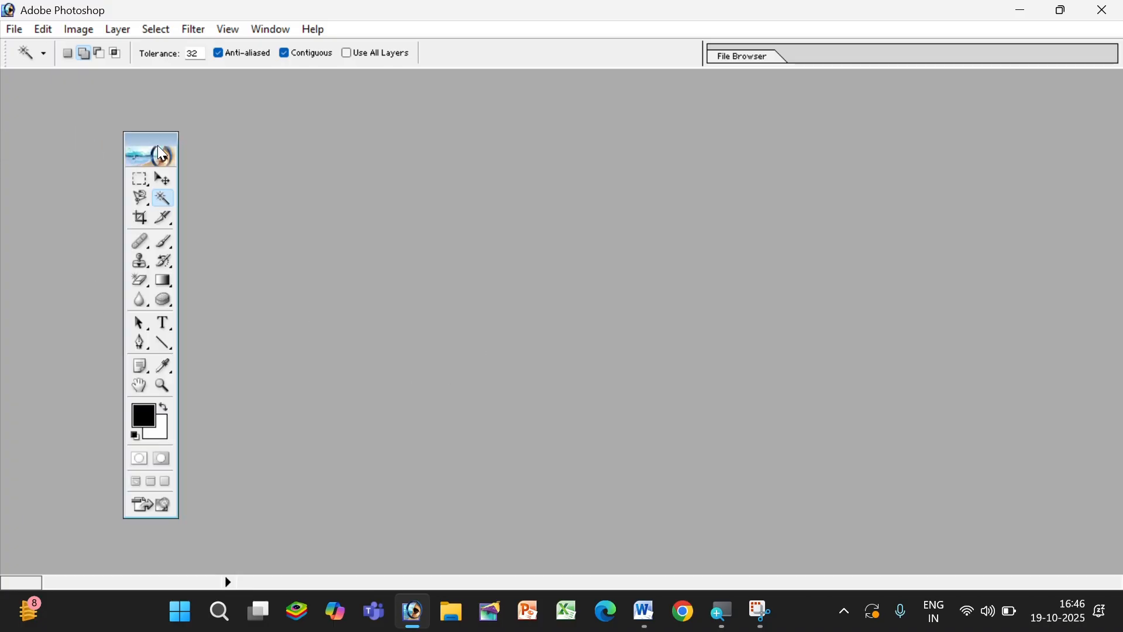
{"action": "left_click_drag", "start_coordinate": [64, 155], "coordinate": [34, 154]}
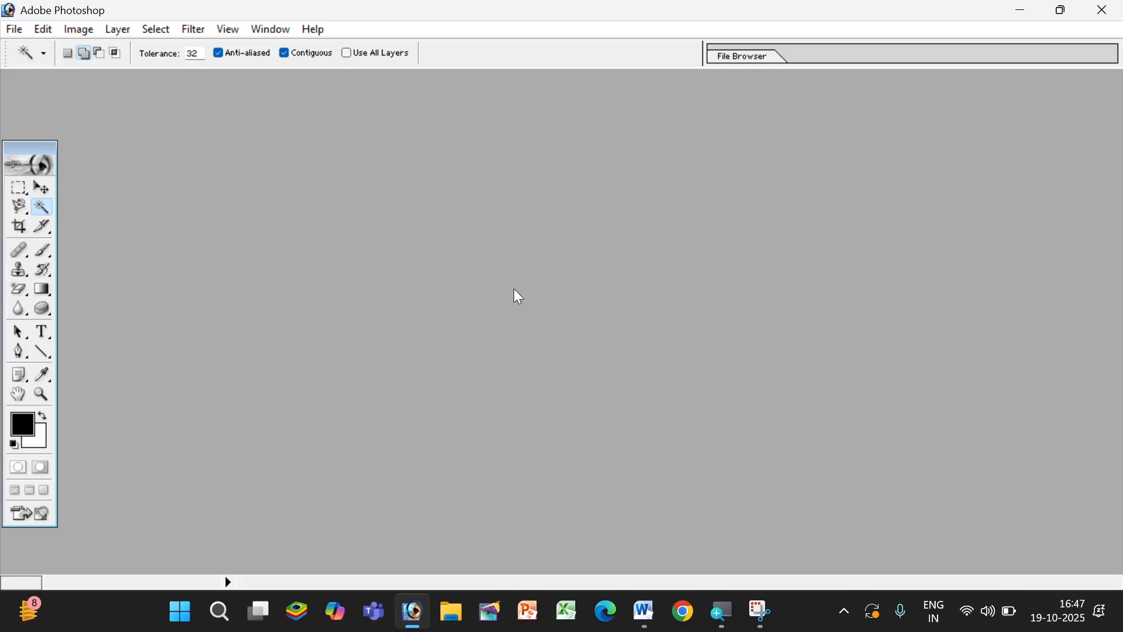
Step: Show the Color, History and Layers palettes
{"action": "left_click", "coordinate": [261, 26]}
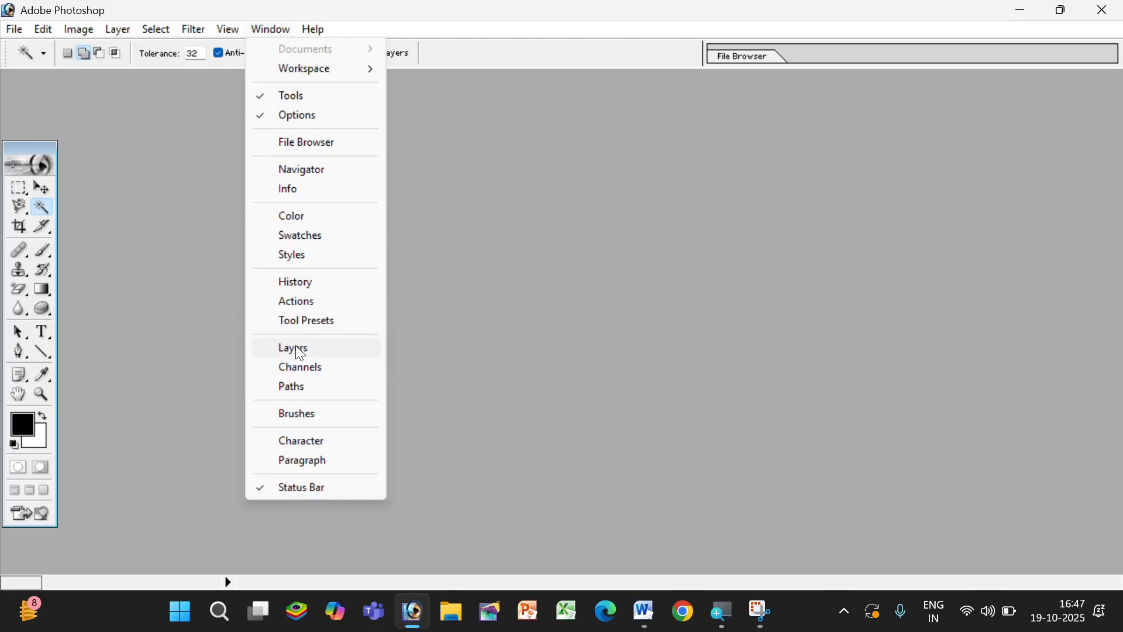
{"action": "left_click", "coordinate": [308, 217]}
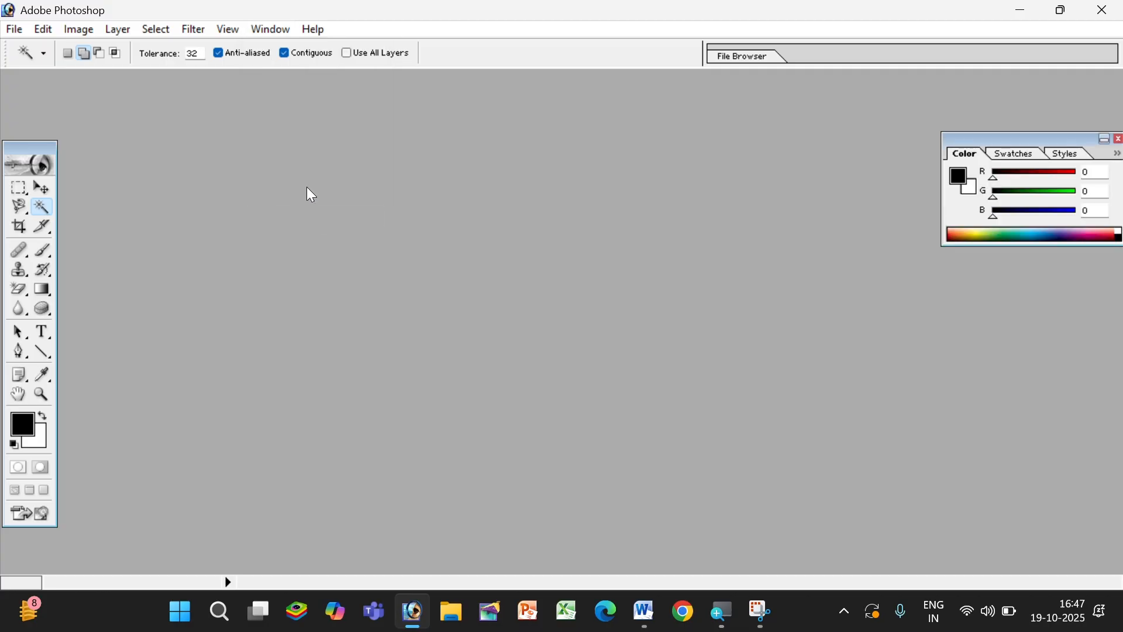
{"action": "left_click", "coordinate": [279, 30]}
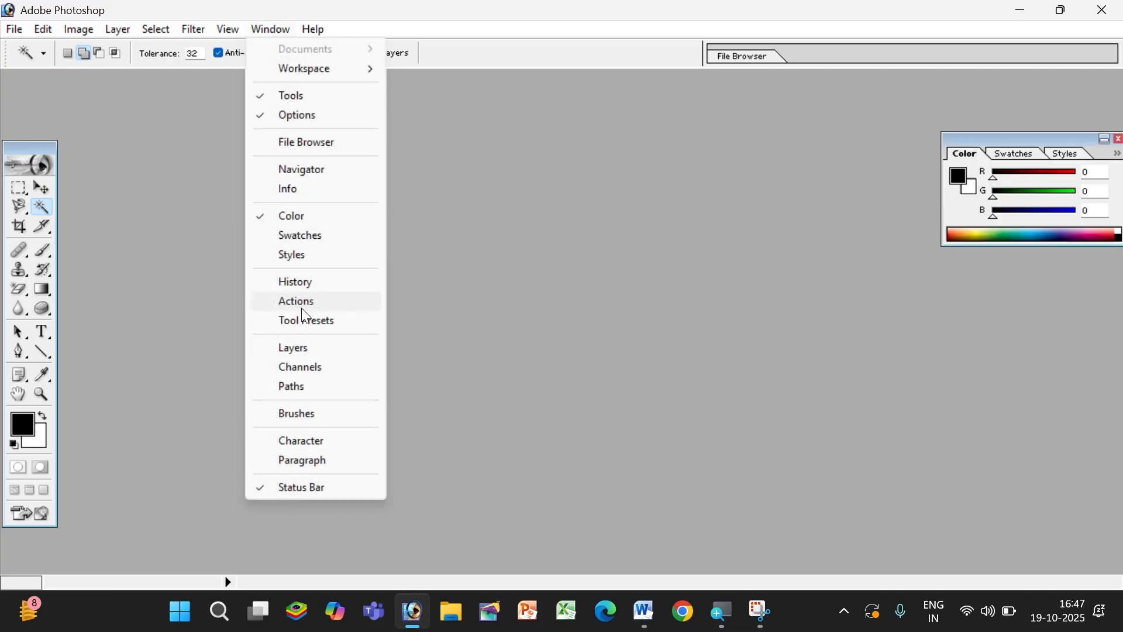
{"action": "left_click", "coordinate": [297, 284]}
{"action": "left_click", "coordinate": [284, 34]}
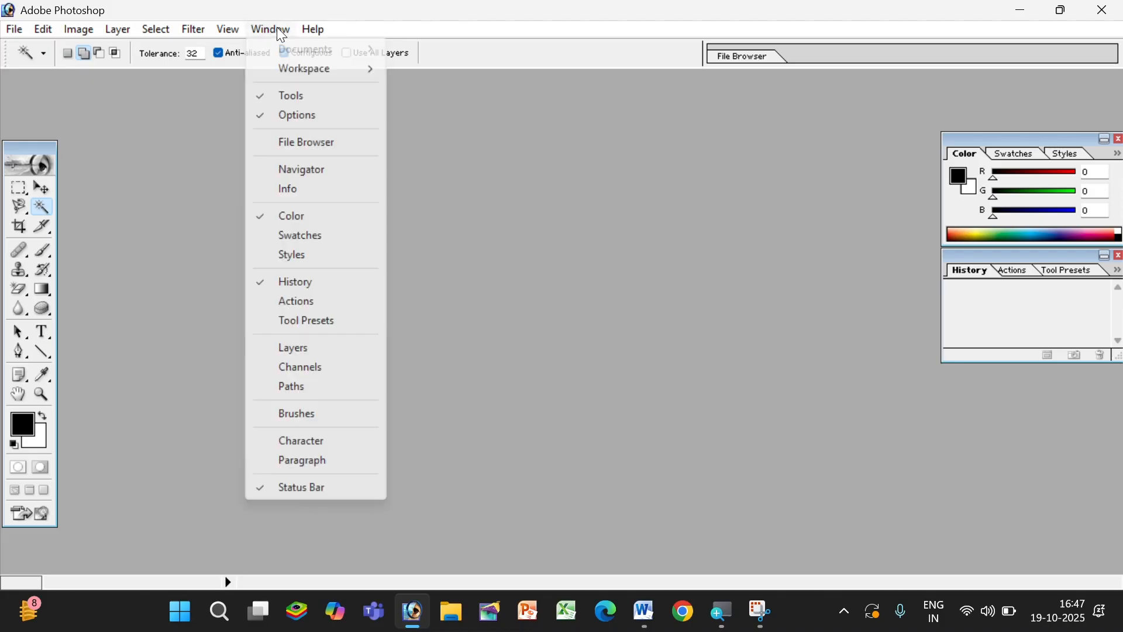
{"action": "left_click", "coordinate": [303, 348]}
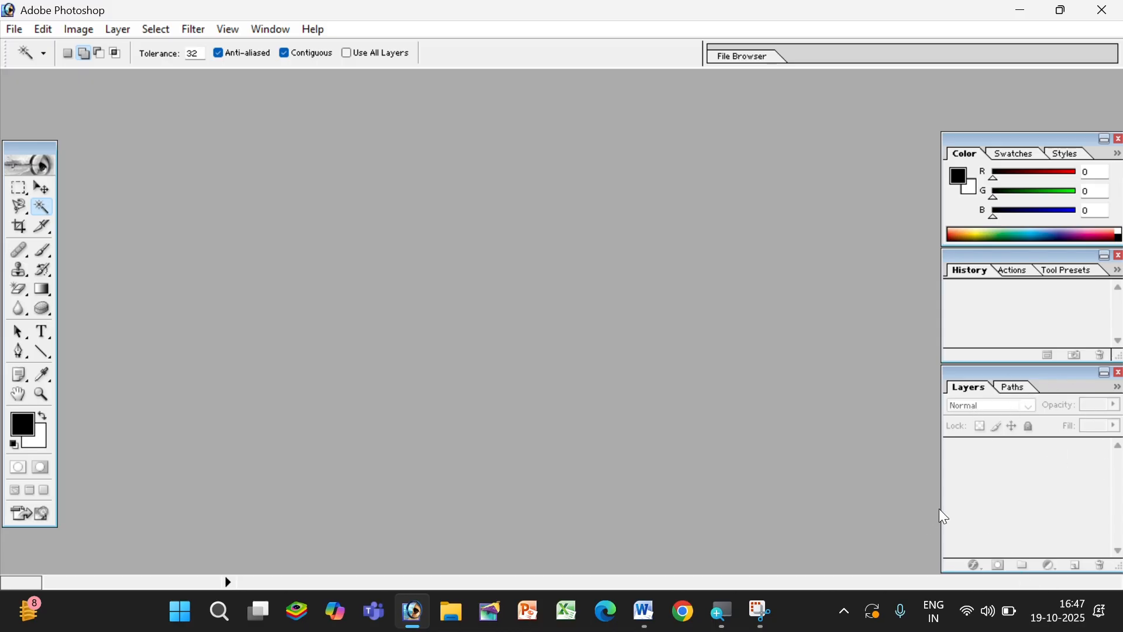
{"action": "mouse_move", "coordinate": [943, 511]}
{"action": "left_mouse_down"}
{"action": "mouse_move", "coordinate": [882, 512]}
{"action": "mouse_move", "coordinate": [942, 511]}
{"action": "left_mouse_up"}
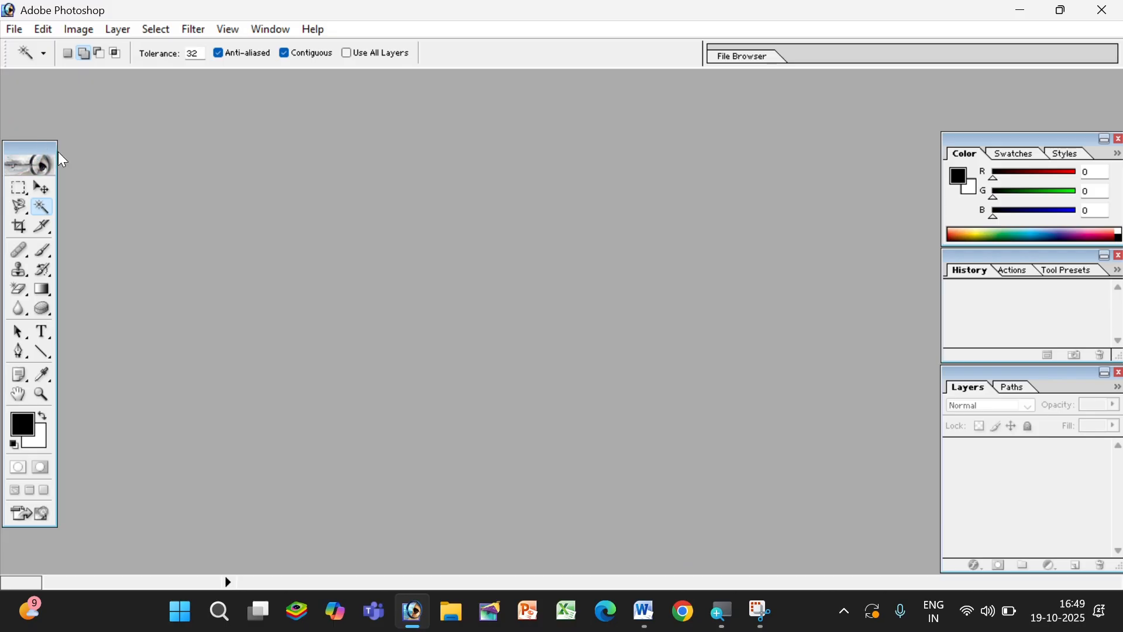
Step: Activate the Rectangular Marquee, Move, Magnetic Lasso and Magic Wand tools one after another to view their options
{"action": "left_click", "coordinate": [19, 188]}
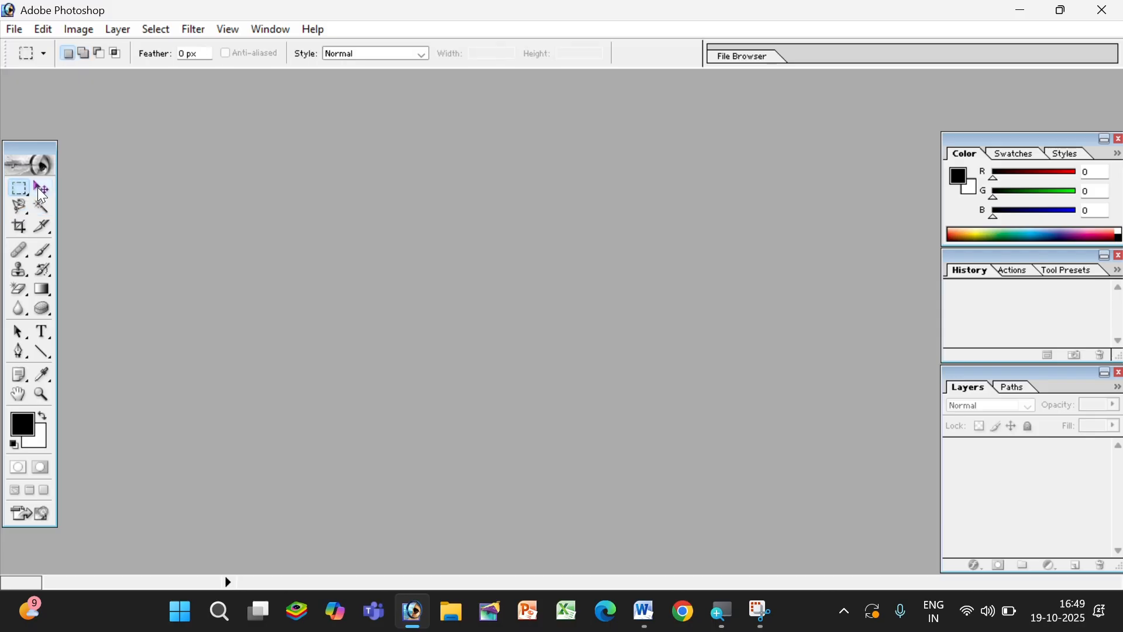
{"action": "left_click", "coordinate": [40, 186]}
{"action": "left_click", "coordinate": [18, 206]}
{"action": "left_click", "coordinate": [39, 207]}
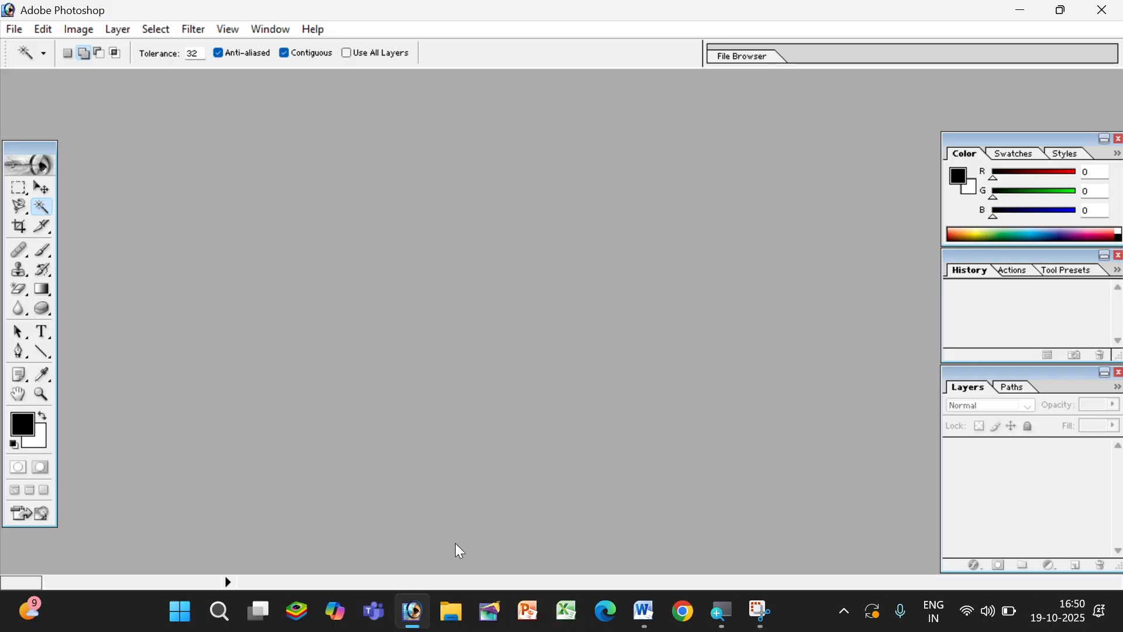
Step: Compare the tool options of Move, Marquee, Lasso, Crop, Slice and Magic Wand, ending on the Move tool
{"action": "left_click", "coordinate": [41, 195]}
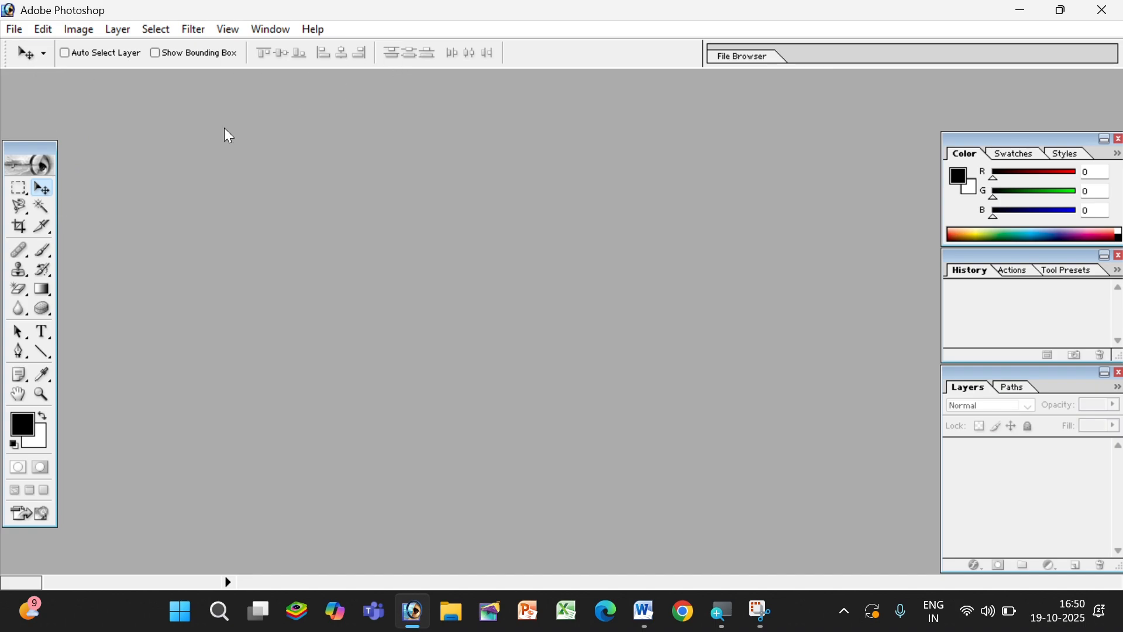
{"action": "left_click", "coordinate": [18, 187]}
{"action": "left_click", "coordinate": [19, 208]}
{"action": "left_click", "coordinate": [19, 227]}
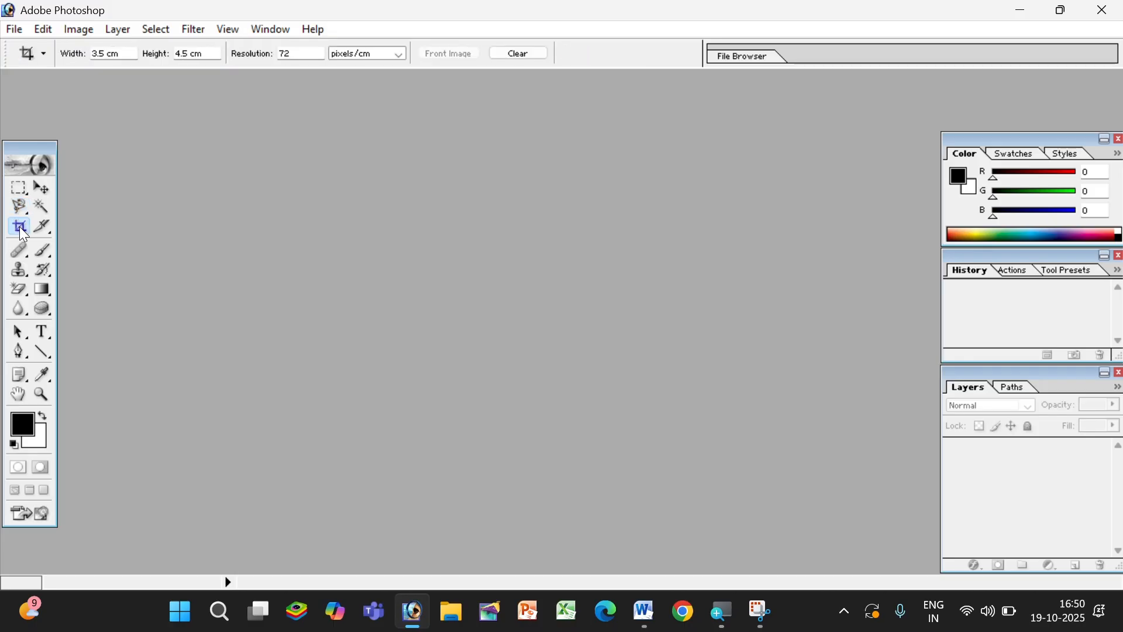
{"action": "left_click", "coordinate": [39, 224]}
{"action": "left_click", "coordinate": [39, 204]}
{"action": "left_click", "coordinate": [39, 186]}
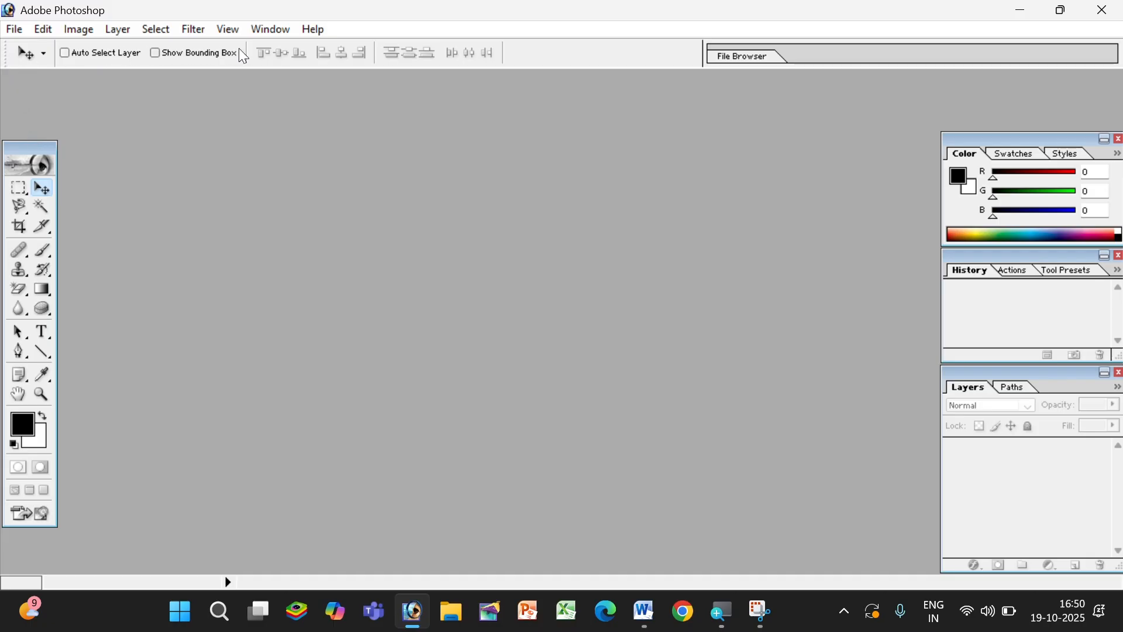
Step: Cycle through the first four toolbox tools to view their options, ending on the Rectangular Marquee tool
{"action": "left_click", "coordinate": [20, 189]}
{"action": "left_click", "coordinate": [38, 187]}
{"action": "left_click", "coordinate": [22, 205]}
{"action": "left_click", "coordinate": [39, 208]}
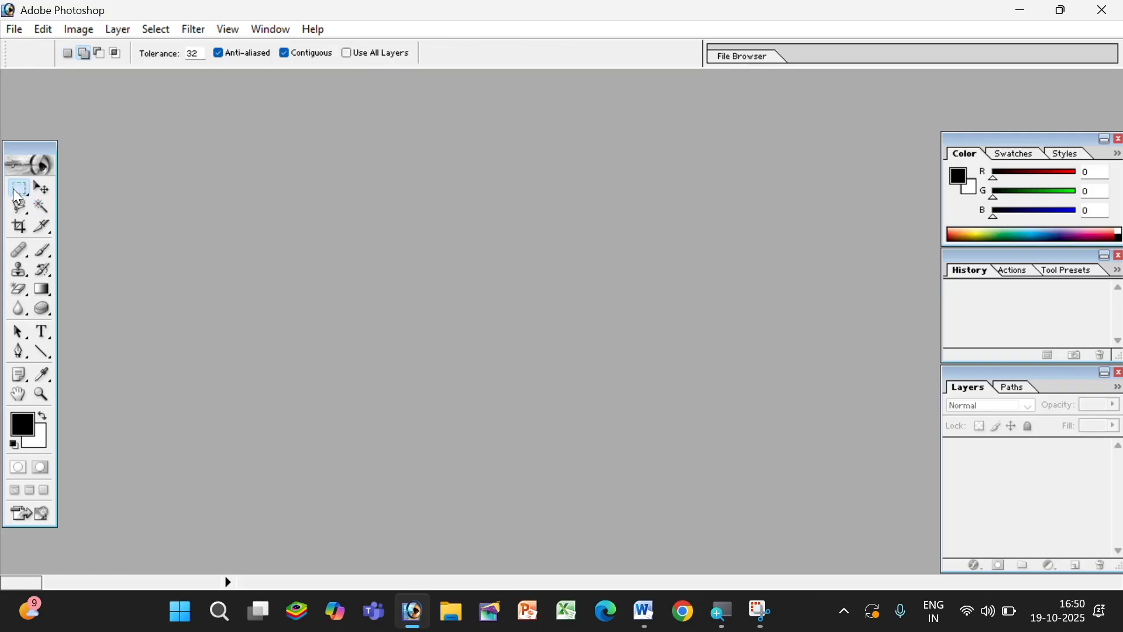
{"action": "left_click", "coordinate": [24, 188]}
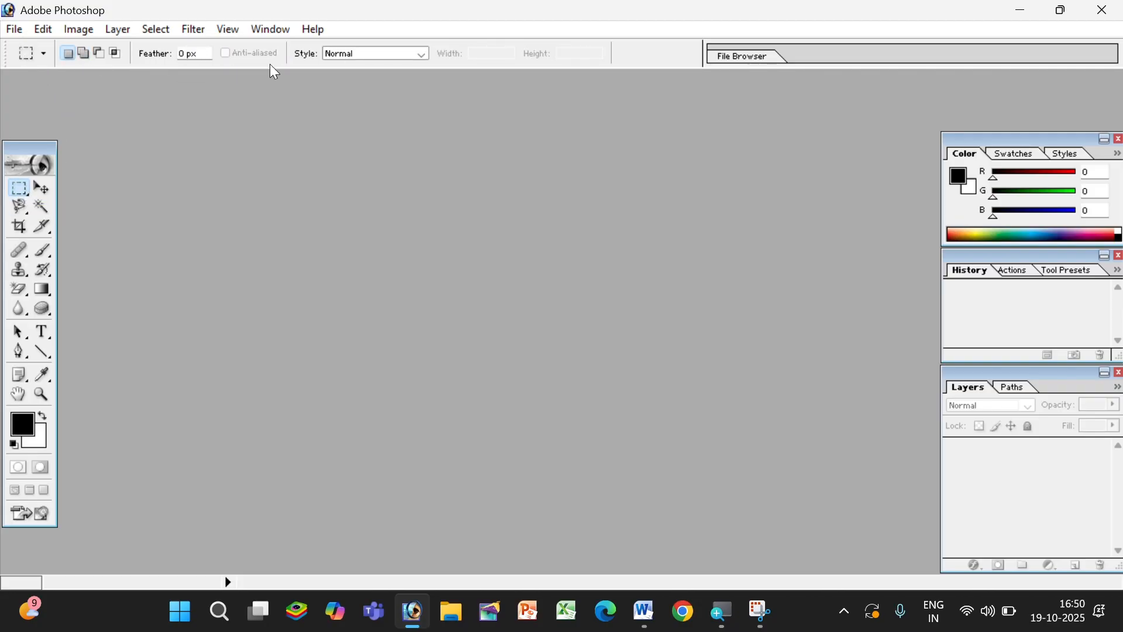
{"action": "left_click", "coordinate": [43, 187]}
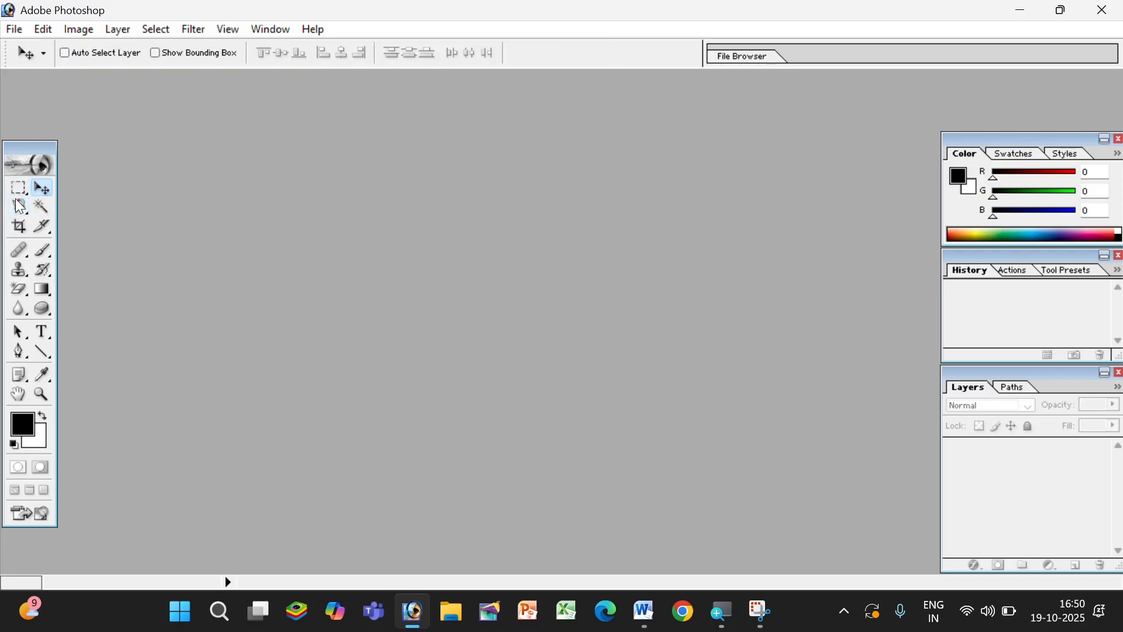
{"action": "left_click", "coordinate": [18, 187]}
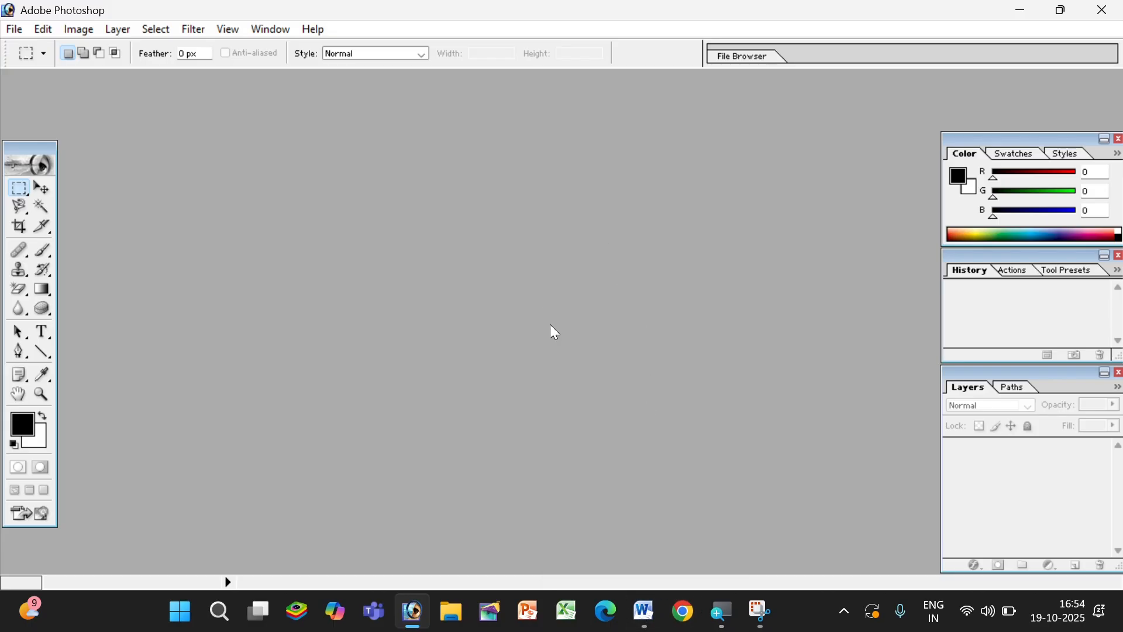
Step: Switch to the Word topics document and highlight the tool box entries from Marquee tool through Magic Wand tool, then clear the highlight
{"action": "left_click", "coordinate": [643, 611]}
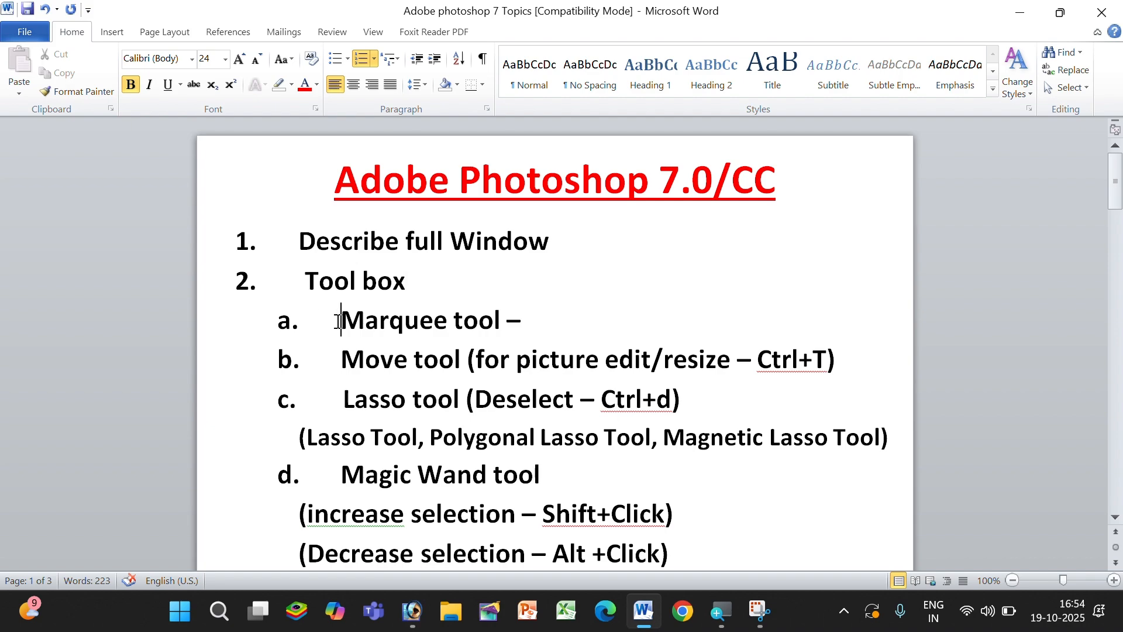
{"action": "mouse_move", "coordinate": [338, 319]}
{"action": "left_mouse_down"}
{"action": "mouse_move", "coordinate": [436, 444]}
{"action": "mouse_move", "coordinate": [594, 544]}
{"action": "mouse_move", "coordinate": [660, 555]}
{"action": "left_mouse_up"}
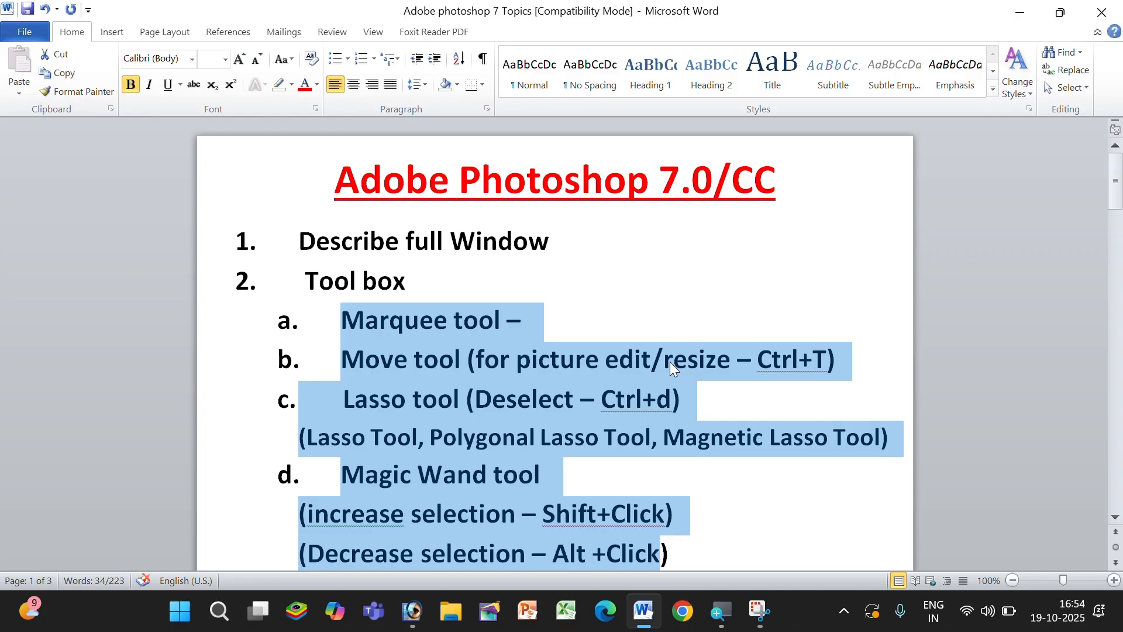
{"action": "left_click", "coordinate": [500, 338]}
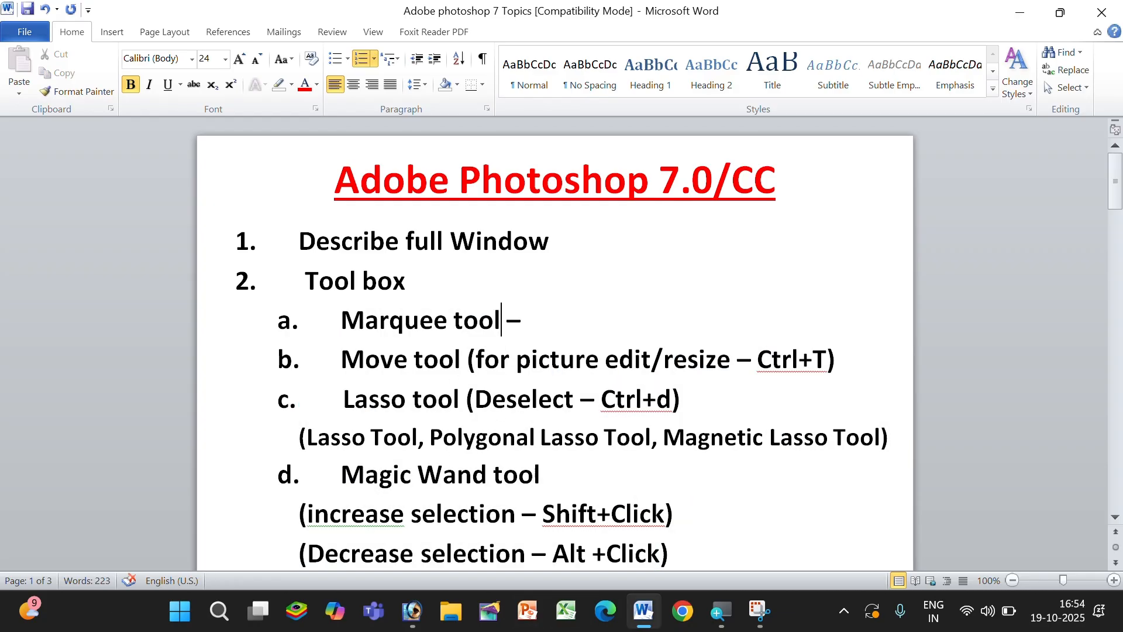
Step: Highlight the "Marquee tool" entry in the Word topics document, then return to Photoshop
{"action": "left_click", "coordinate": [412, 611]}
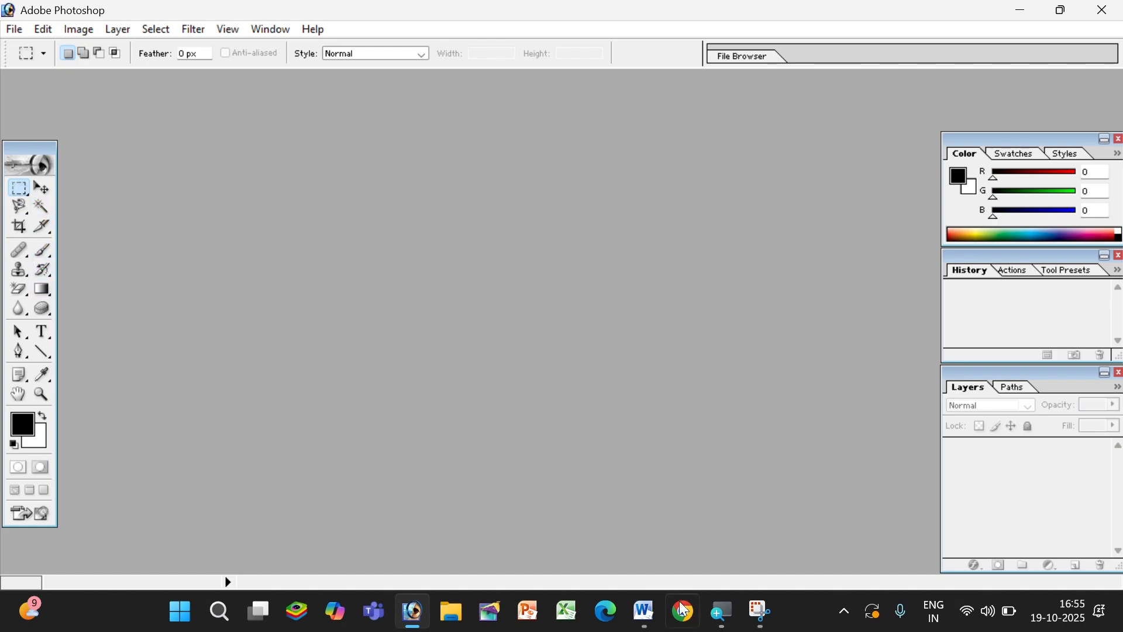
{"action": "left_click", "coordinate": [644, 612]}
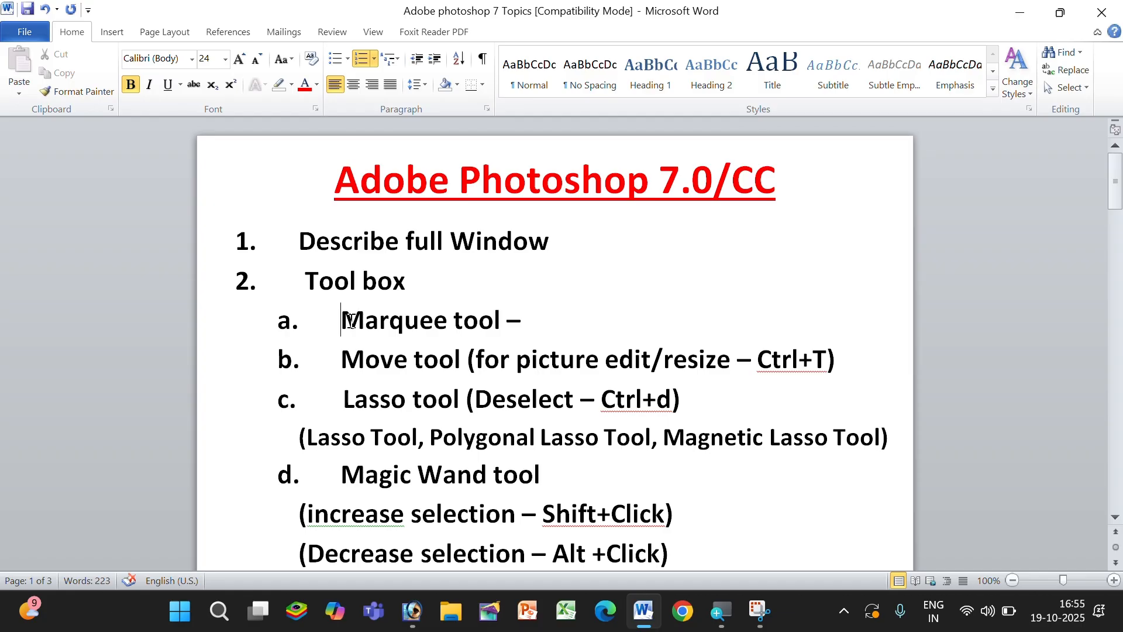
{"action": "left_click_drag", "start_coordinate": [341, 320], "coordinate": [506, 322]}
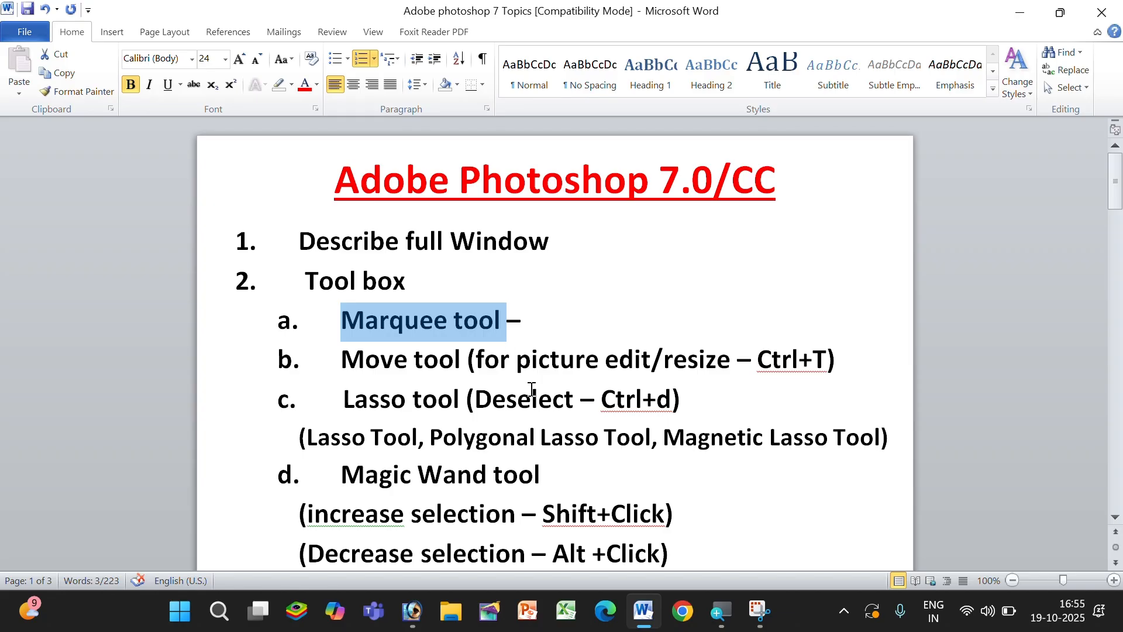
{"action": "left_click", "coordinate": [1020, 12]}
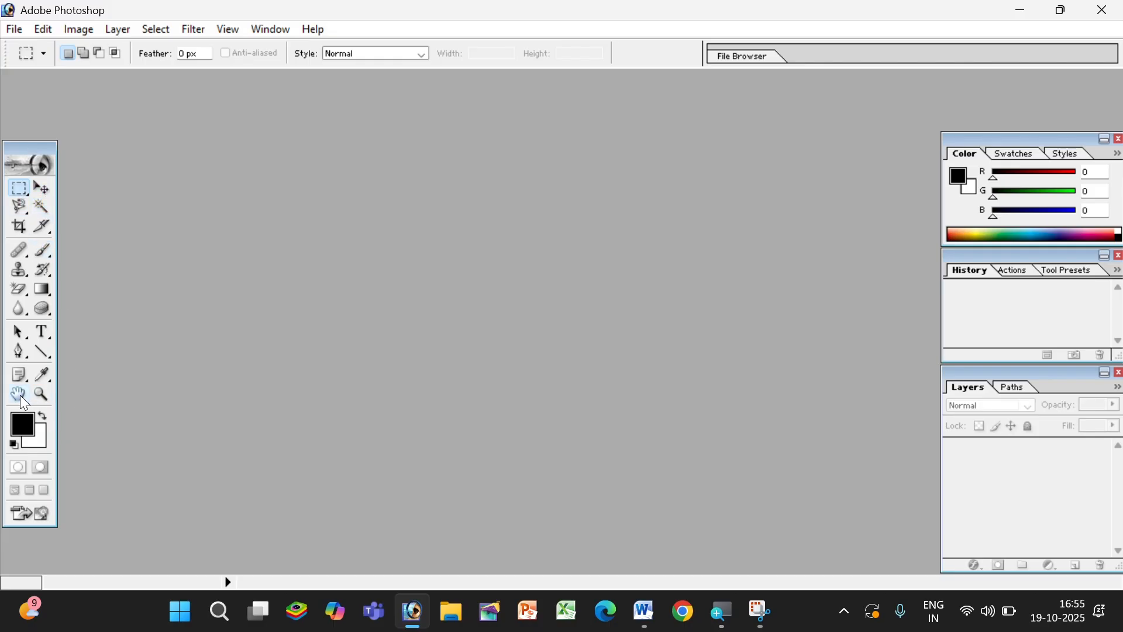
Step: View the tool variants grouped under Marquee and Lasso, choosing the Magnetic Lasso Tool
{"action": "left_click", "coordinate": [22, 188]}
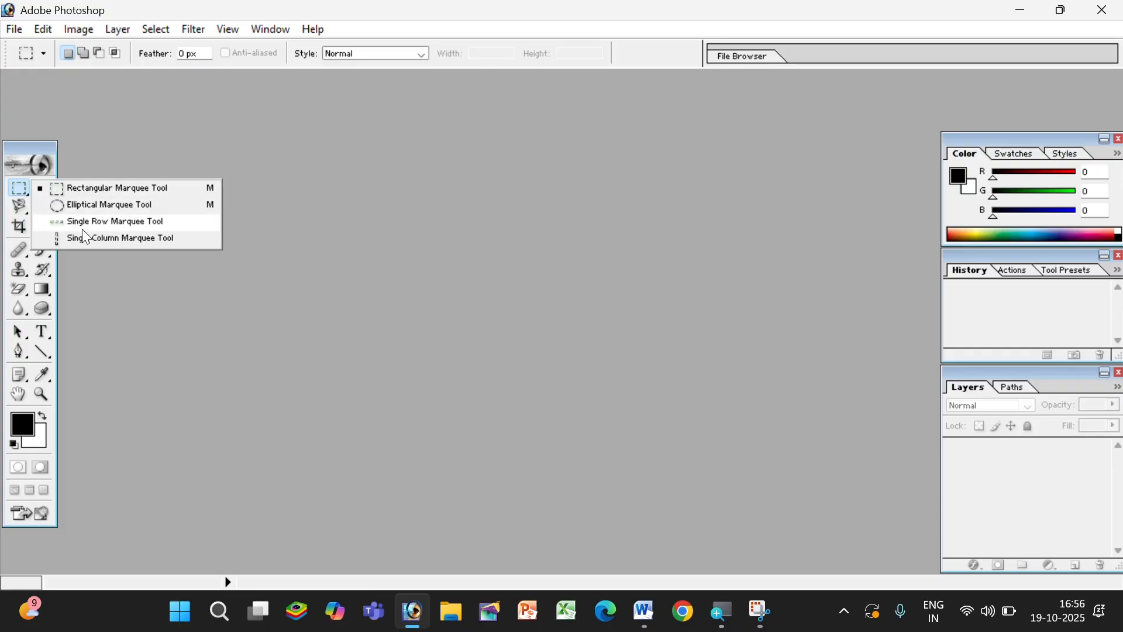
{"action": "left_click", "coordinate": [19, 205]}
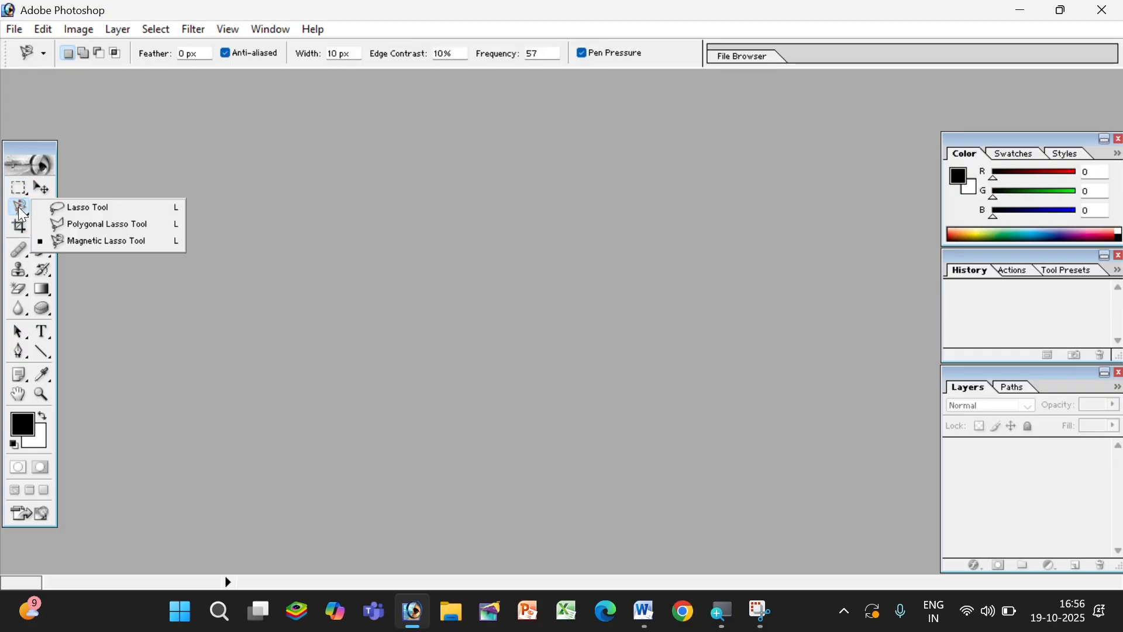
{"action": "left_click", "coordinate": [92, 240]}
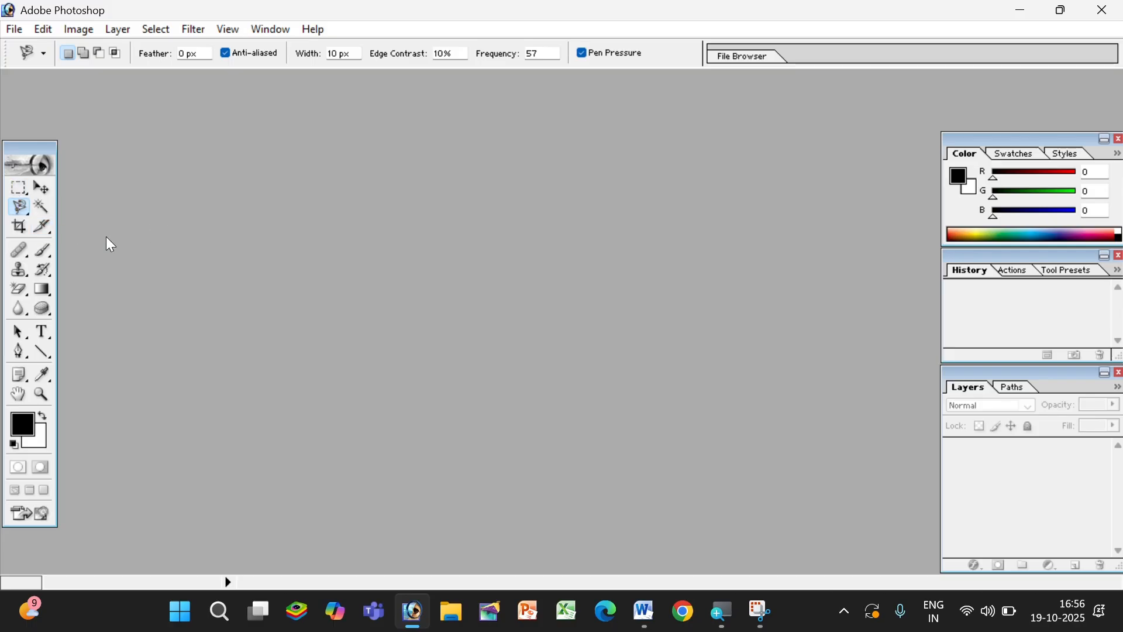
Step: Reactivate the Rectangular Marquee Tool and examine its list of variants, keeping the current one
{"action": "left_click", "coordinate": [23, 190]}
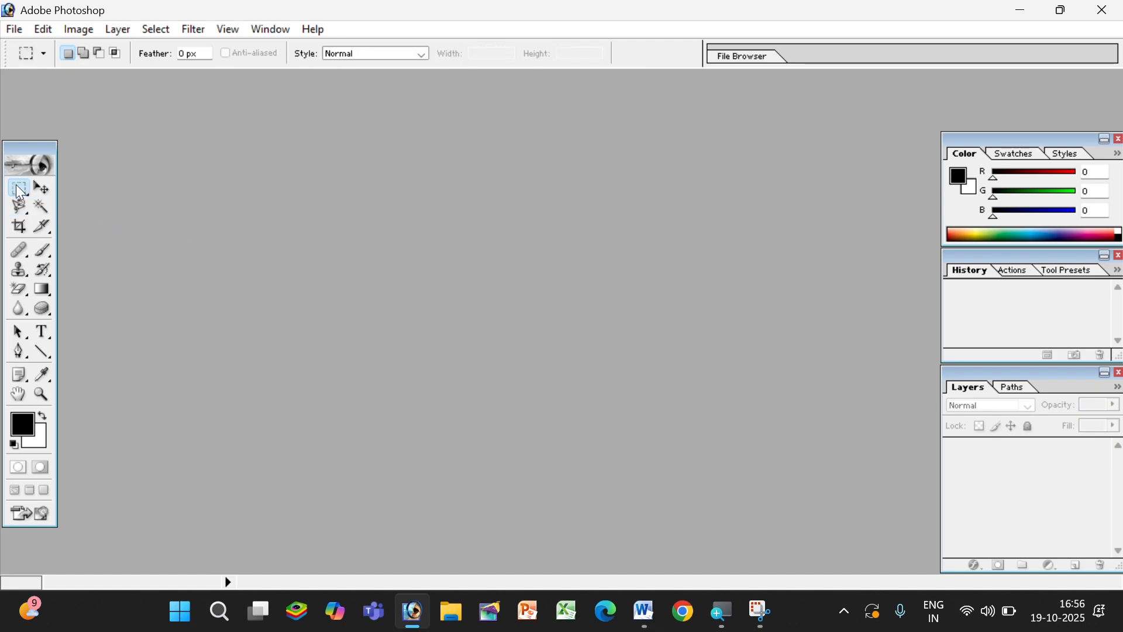
{"action": "left_click_drag", "start_coordinate": [20, 192], "coordinate": [134, 189]}
{"action": "left_click_drag", "start_coordinate": [25, 186], "coordinate": [88, 239]}
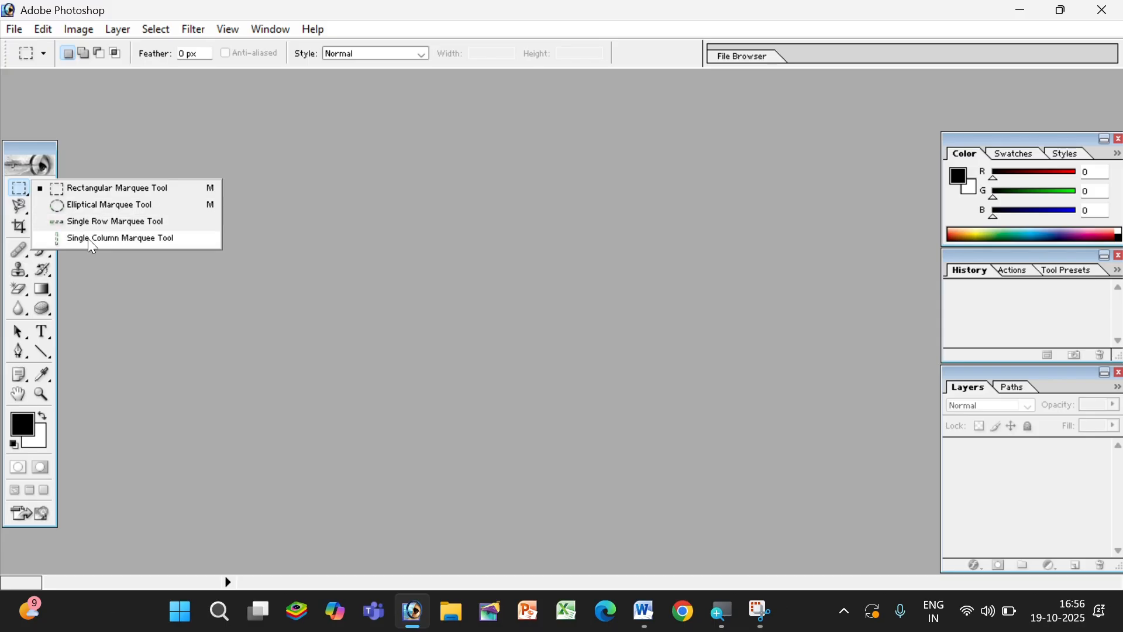
{"action": "left_click", "coordinate": [150, 328]}
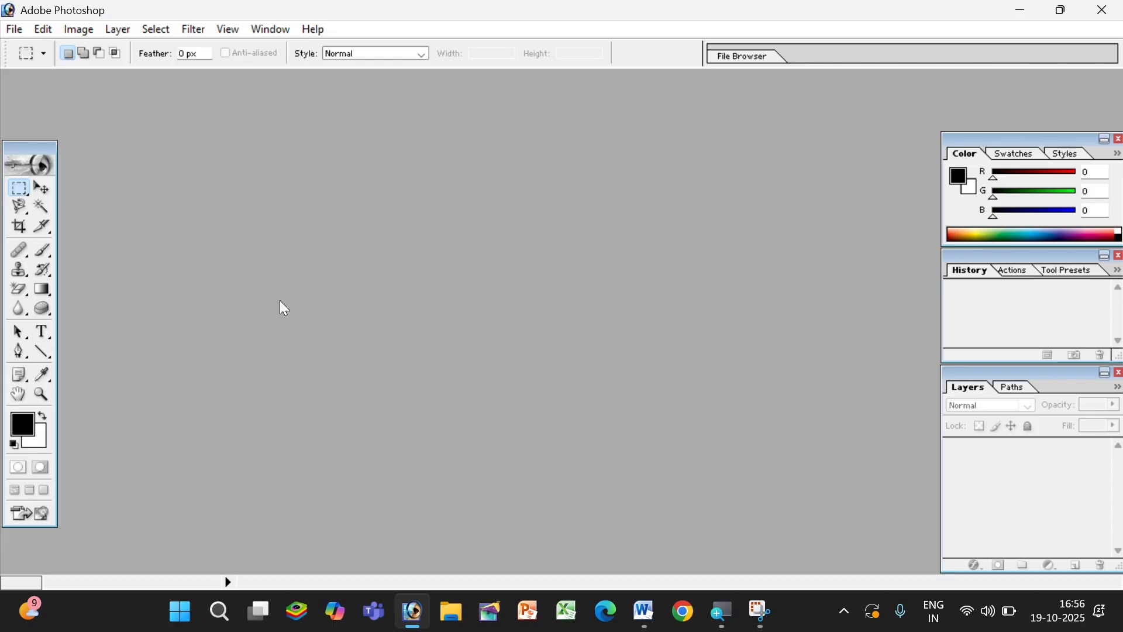
Step: Create a new 309 x 308 pixel RGB document at 96 pixels/inch with white contents
{"action": "left_click", "coordinate": [12, 30]}
{"action": "left_click", "coordinate": [32, 50]}
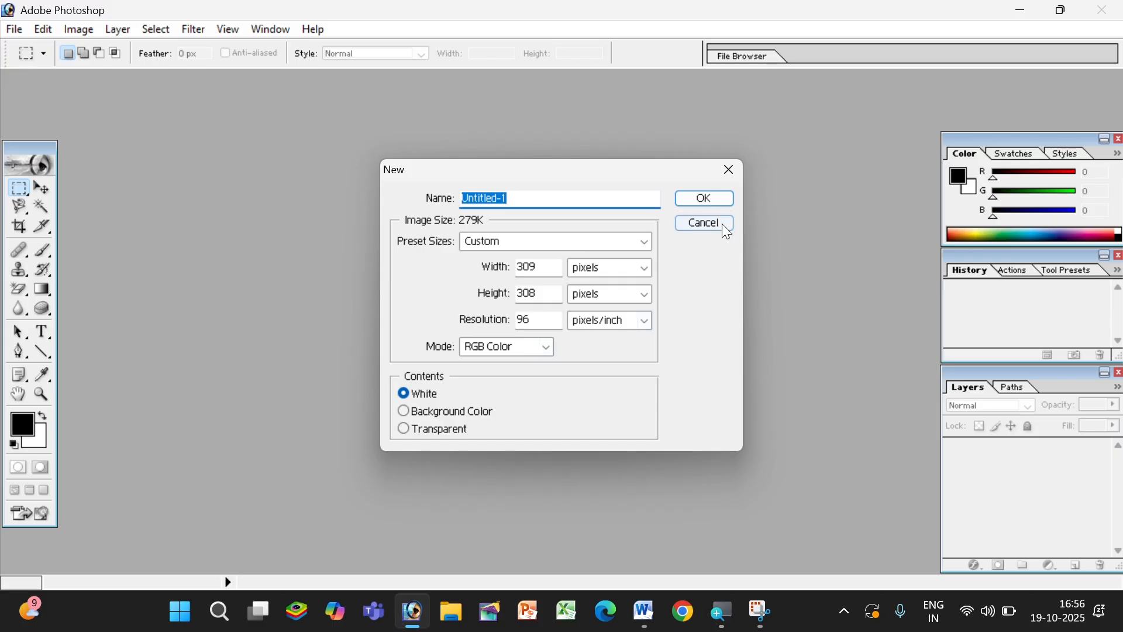
{"action": "left_click", "coordinate": [715, 199]}
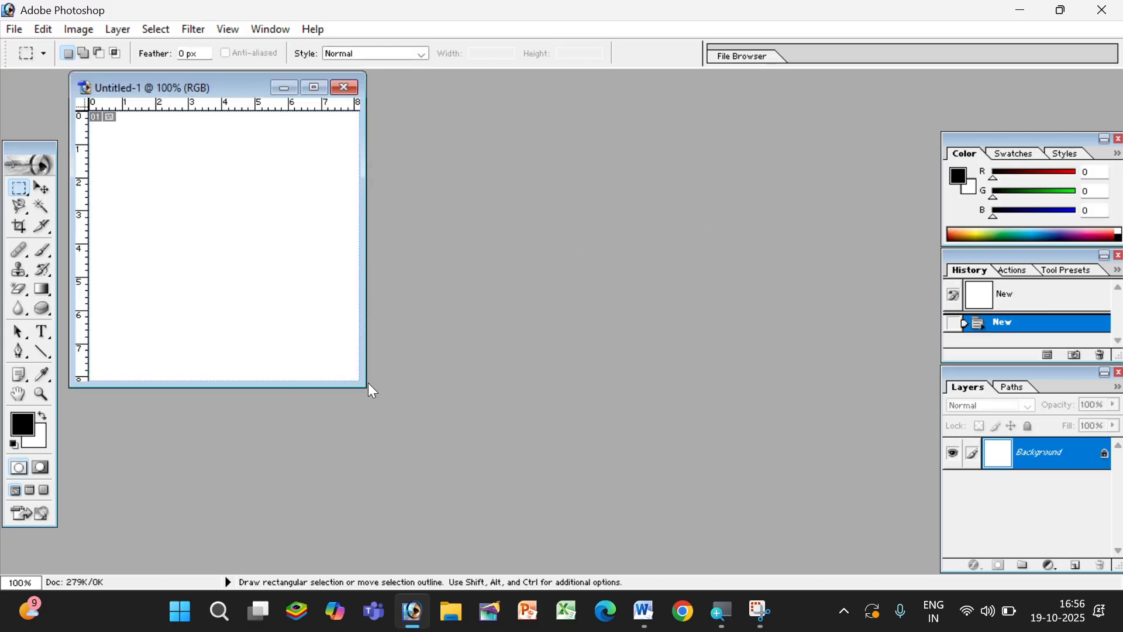
Step: Enlarge the blank document's window slightly and close the document
{"action": "left_click_drag", "start_coordinate": [367, 387], "coordinate": [418, 449]}
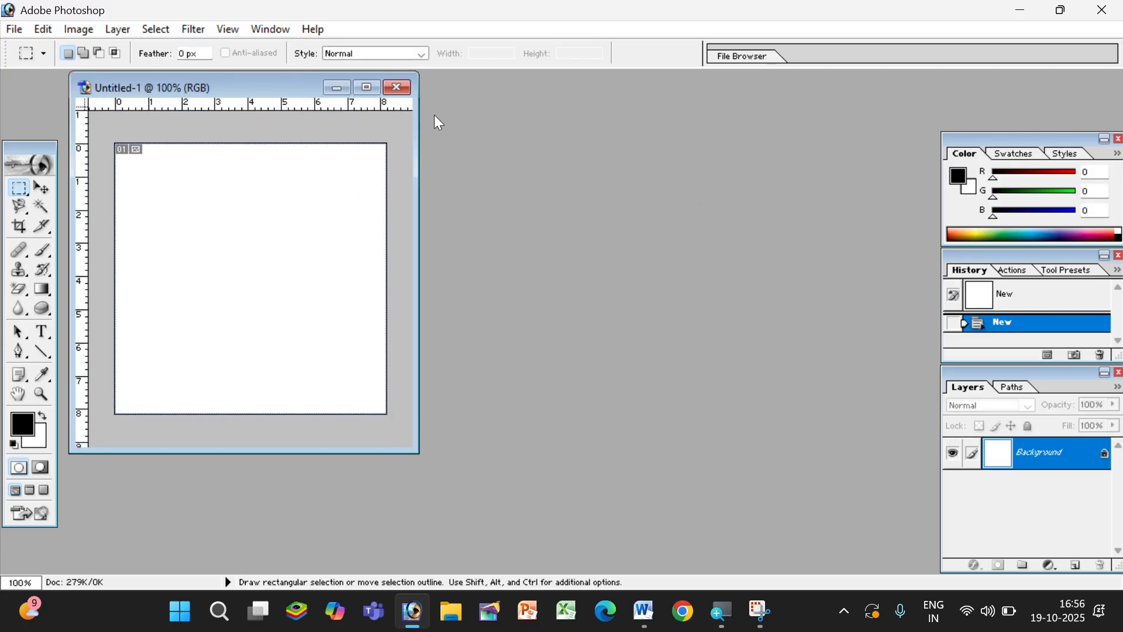
{"action": "left_click", "coordinate": [405, 89]}
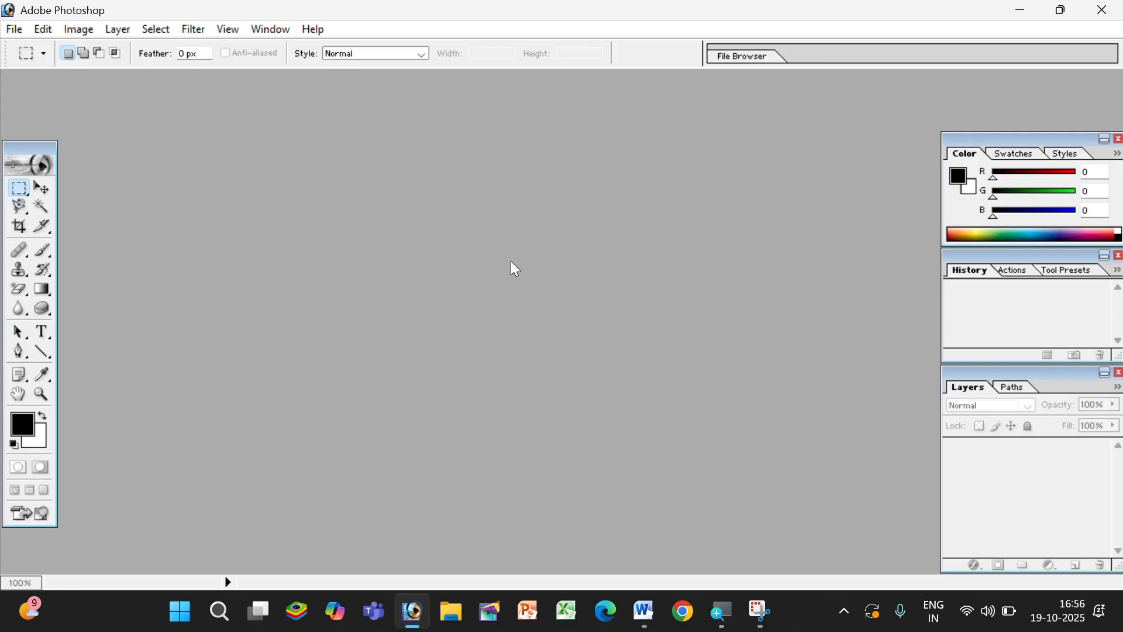
{"action": "left_click", "coordinate": [15, 30]}
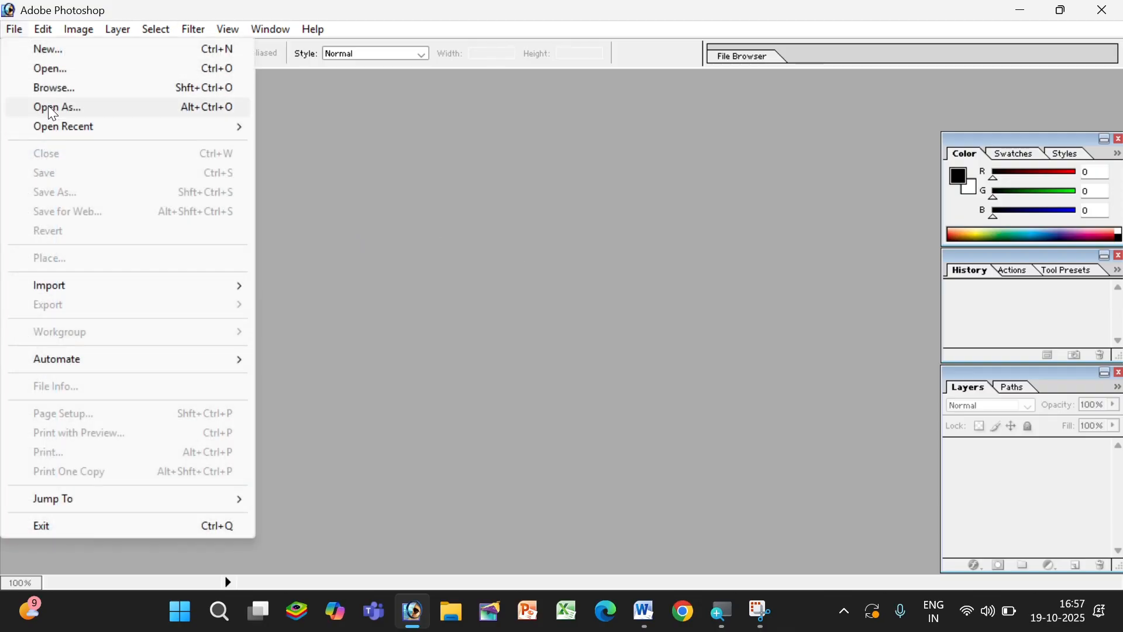
{"action": "left_click", "coordinate": [52, 69]}
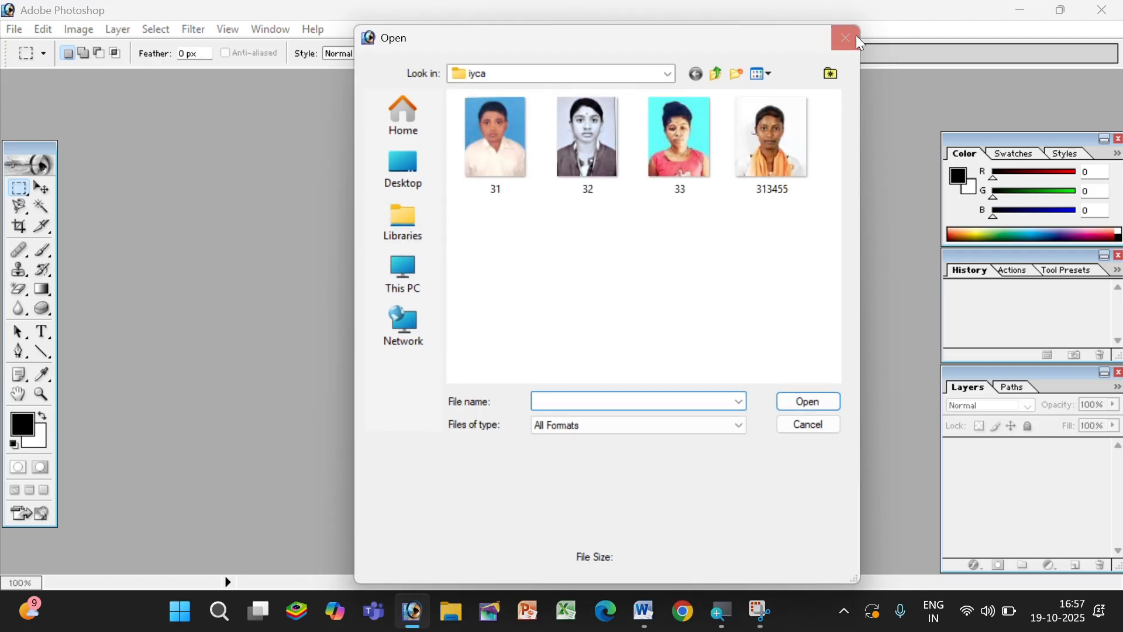
{"action": "left_click", "coordinate": [848, 39]}
{"action": "left_click", "coordinate": [842, 47]}
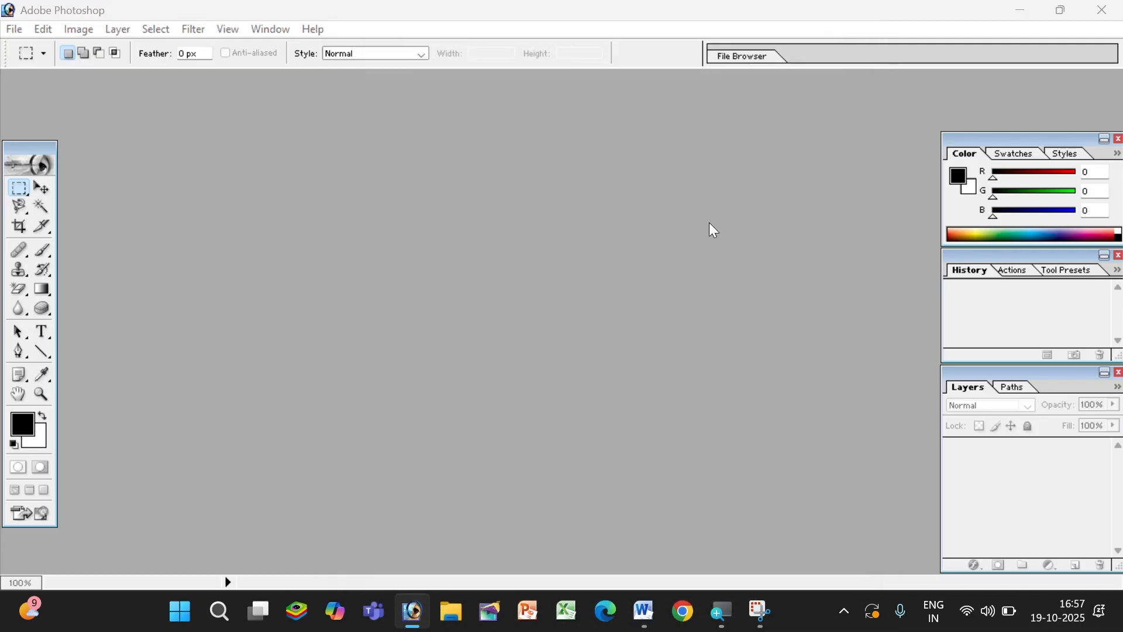
Step: Start opening an image and browse to the P-Shop folder on New Volume (E:)
{"action": "key", "text": "ctrl+o"}
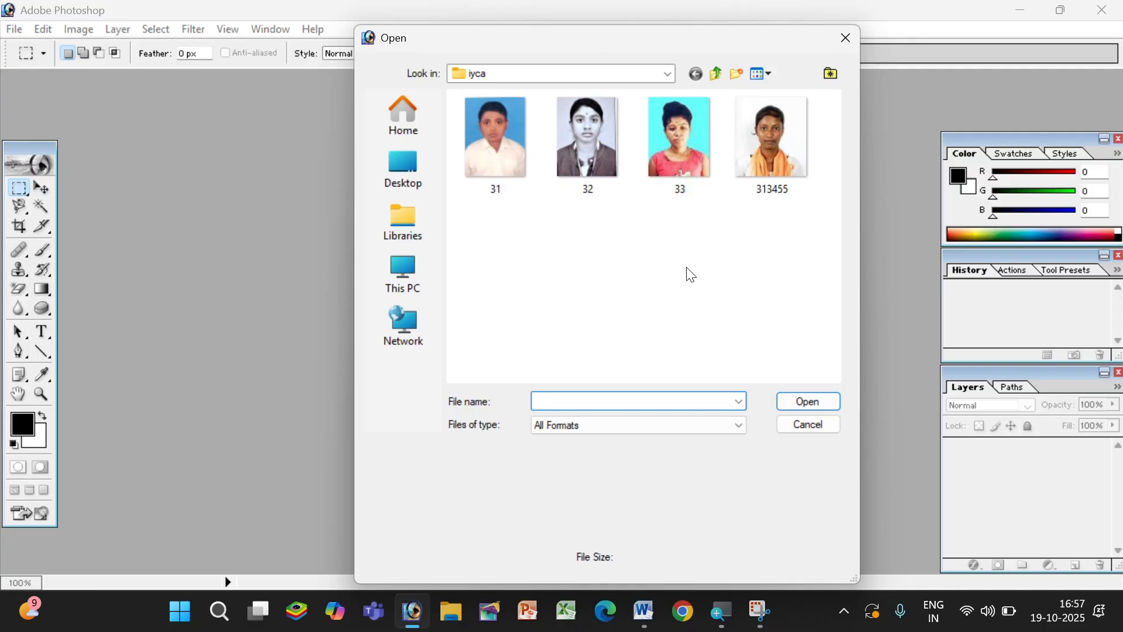
{"action": "left_click", "coordinate": [403, 285]}
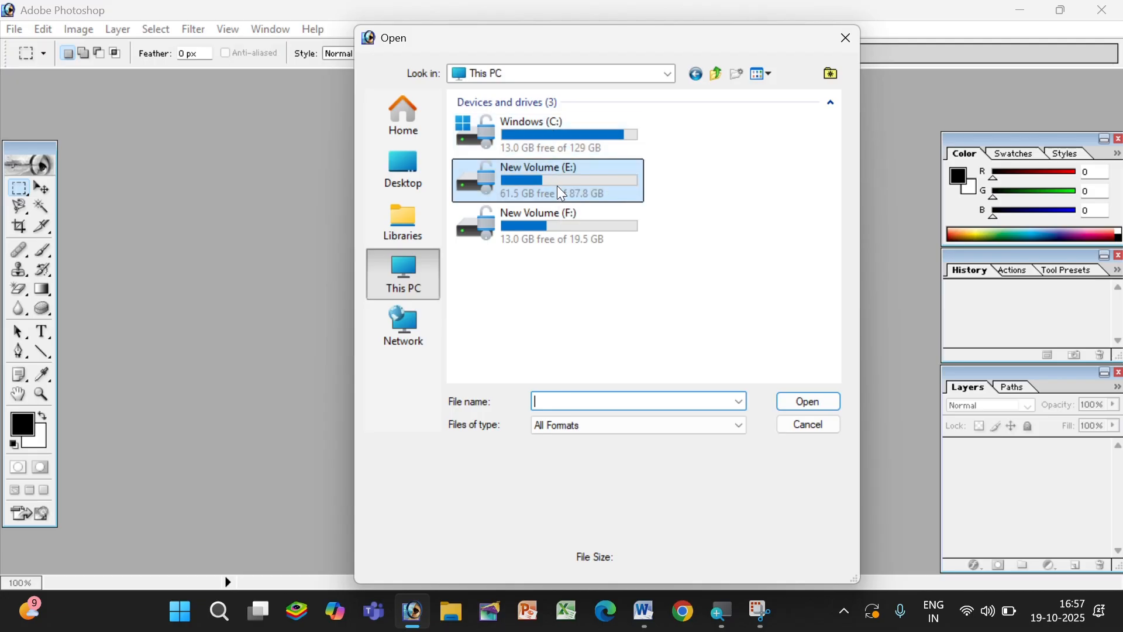
{"action": "double_click", "coordinate": [557, 186]}
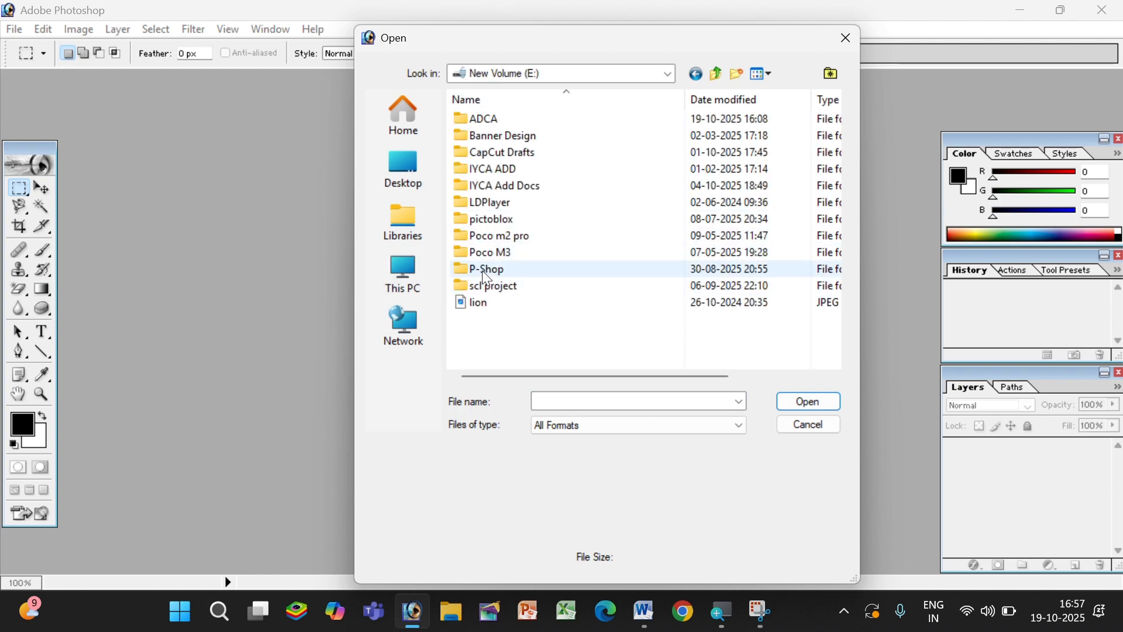
{"action": "left_click", "coordinate": [483, 271]}
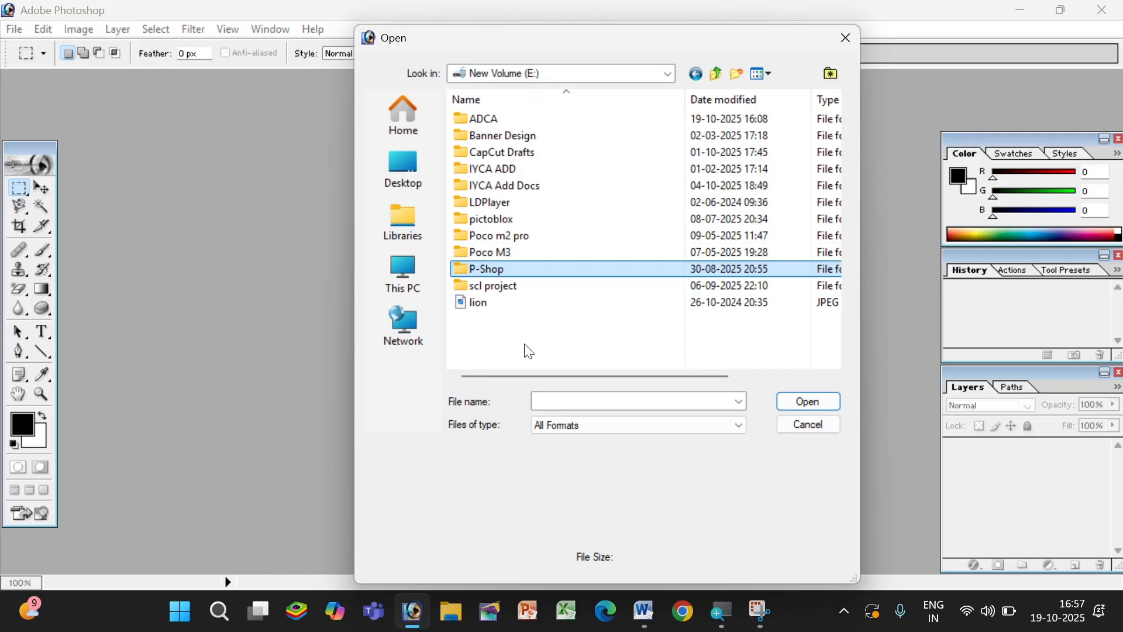
{"action": "double_click", "coordinate": [490, 273]}
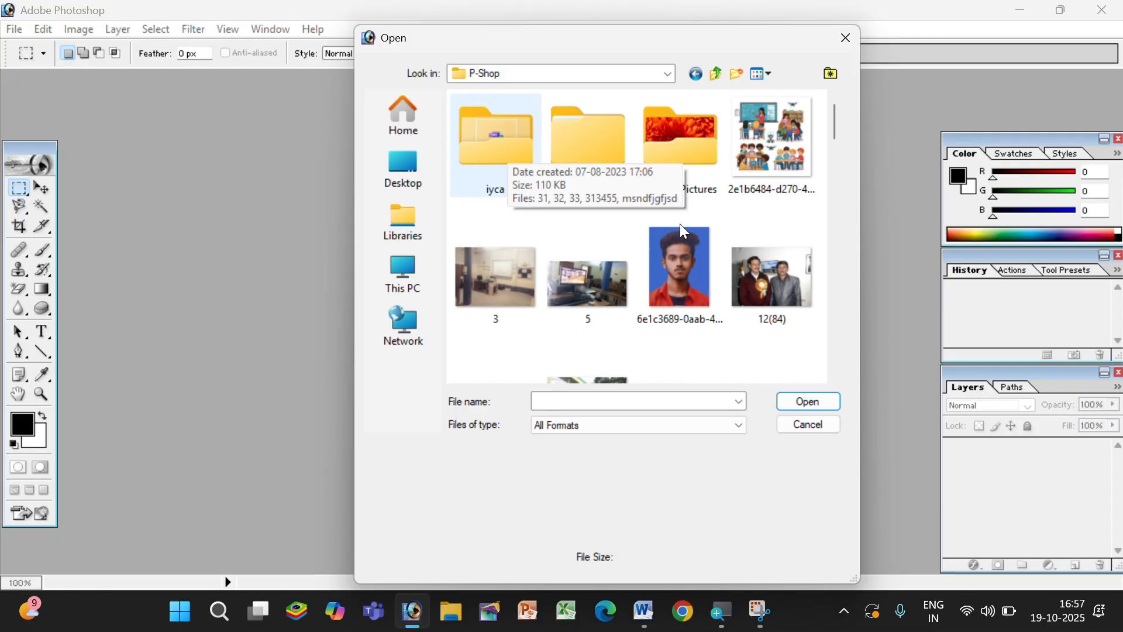
Step: Look through the pictures in the P-Shop folder and the contents of its P subfolder
{"action": "scroll", "coordinate": [683, 231], "scroll_direction": "down", "scroll_amount": 15}
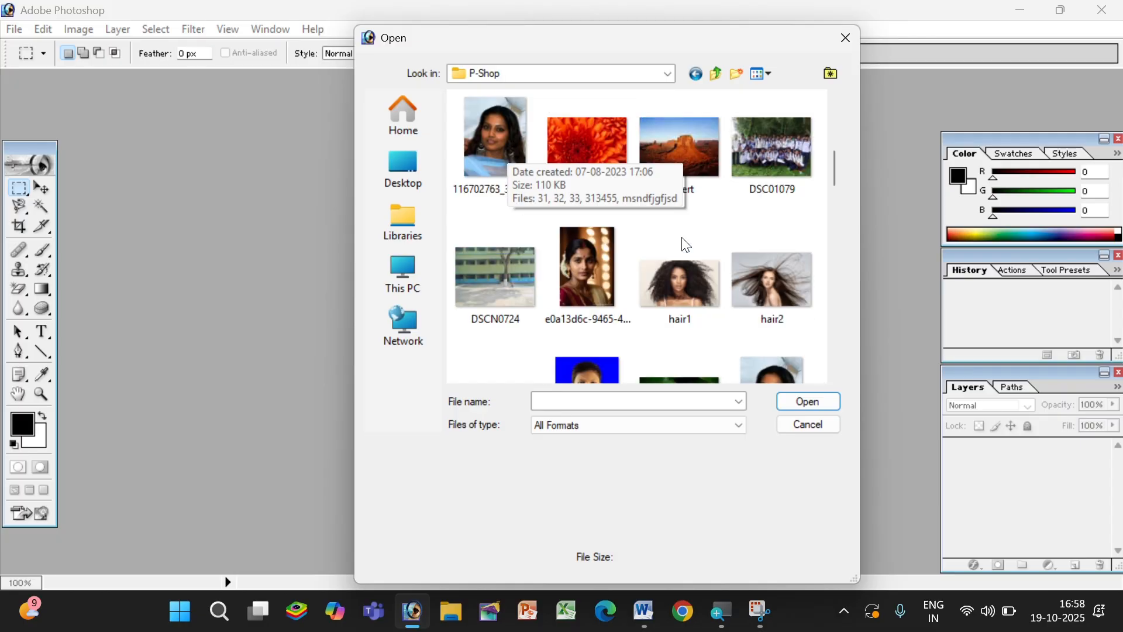
{"action": "scroll", "coordinate": [703, 321], "scroll_direction": "down", "scroll_amount": 3}
{"action": "scroll", "coordinate": [705, 323], "scroll_direction": "up", "scroll_amount": 20}
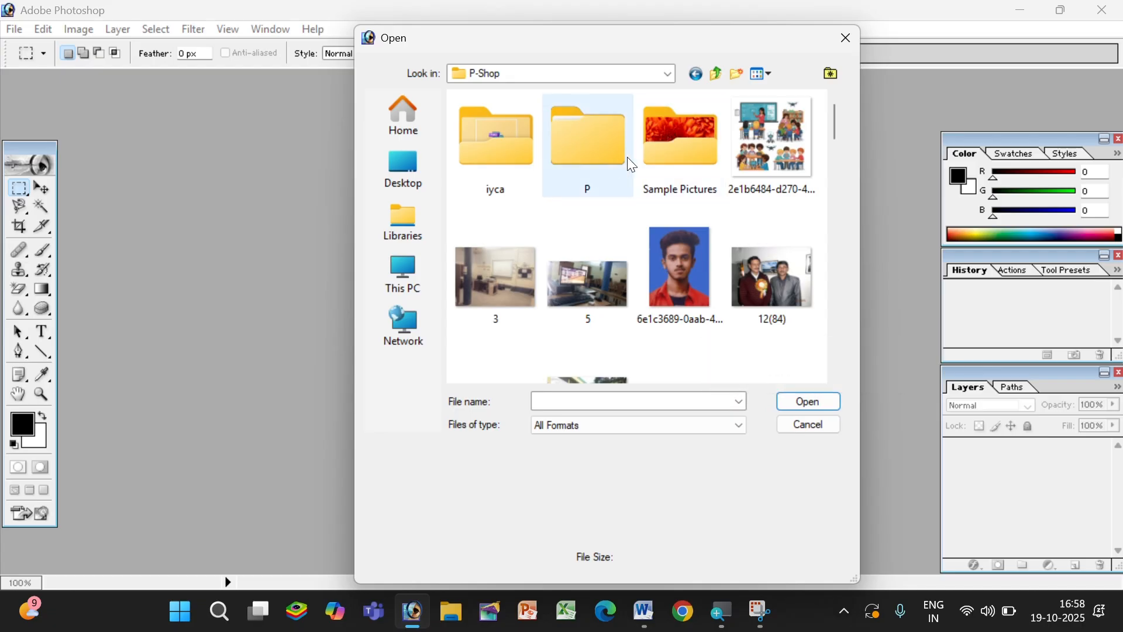
{"action": "double_click", "coordinate": [593, 153]}
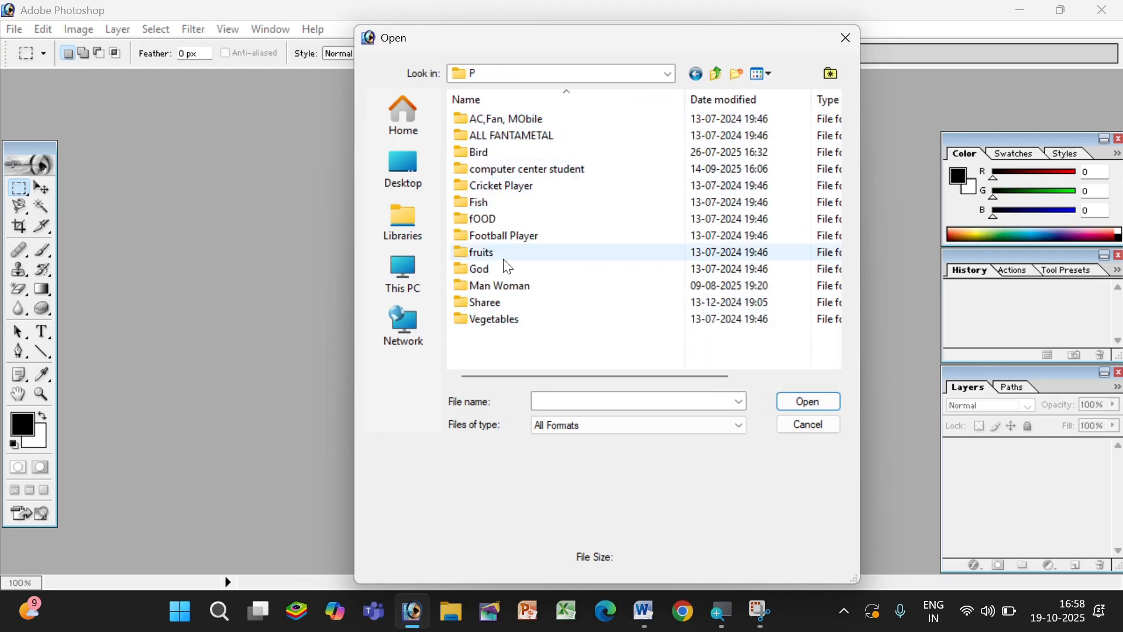
{"action": "left_click", "coordinate": [718, 75]}
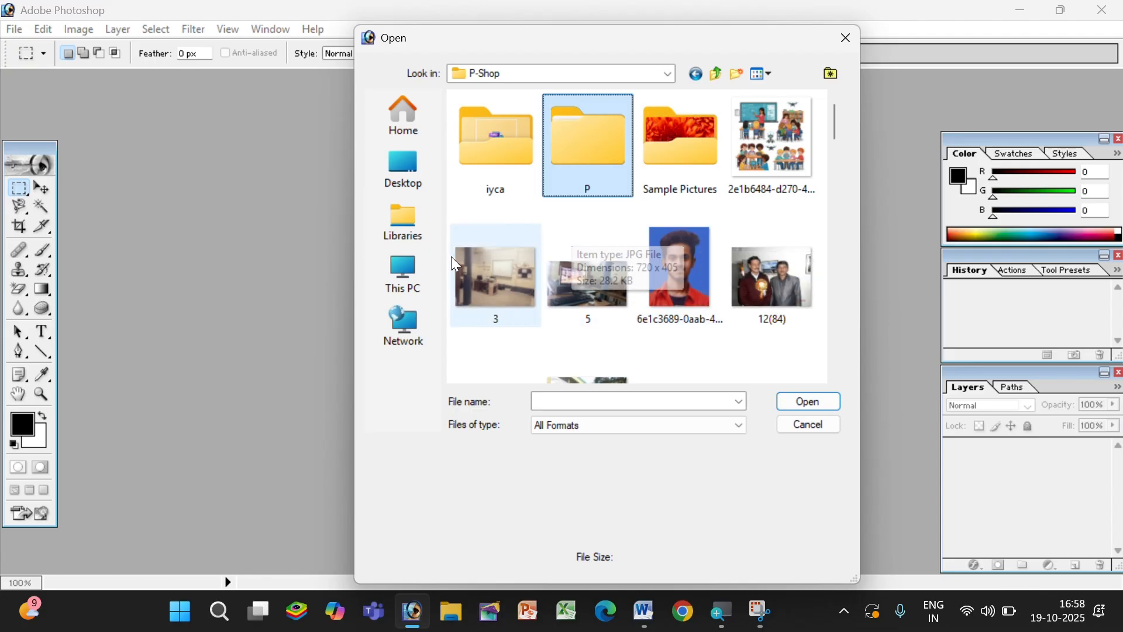
Step: Open the Tulips image from the Sample Pictures folder and maximize its document window
{"action": "double_click", "coordinate": [692, 168]}
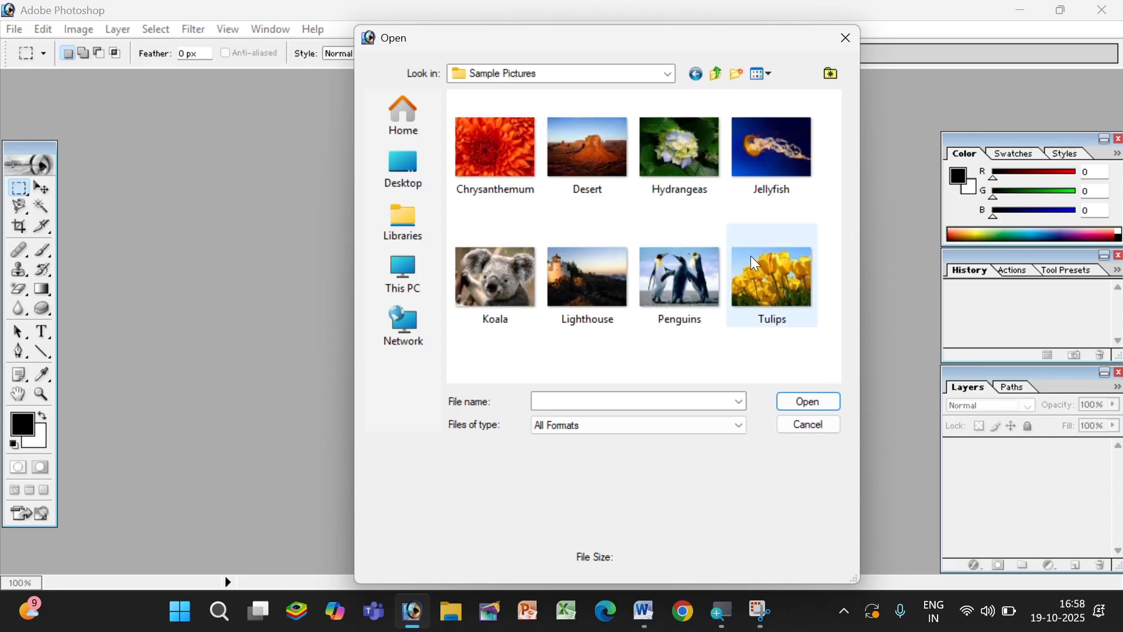
{"action": "left_click", "coordinate": [792, 280]}
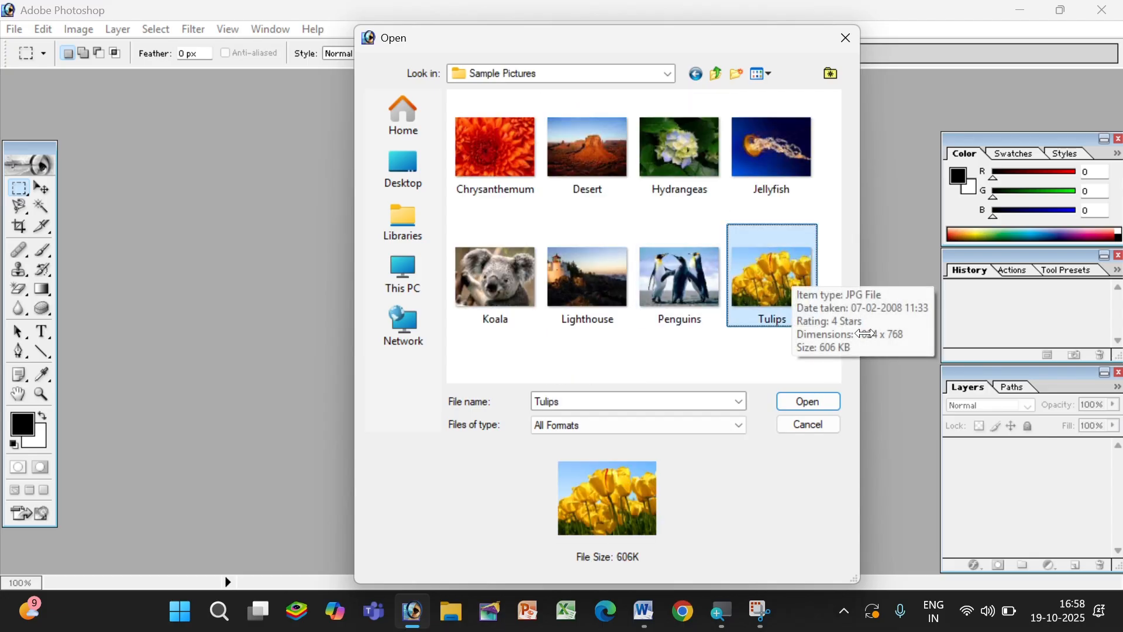
{"action": "left_click", "coordinate": [806, 404]}
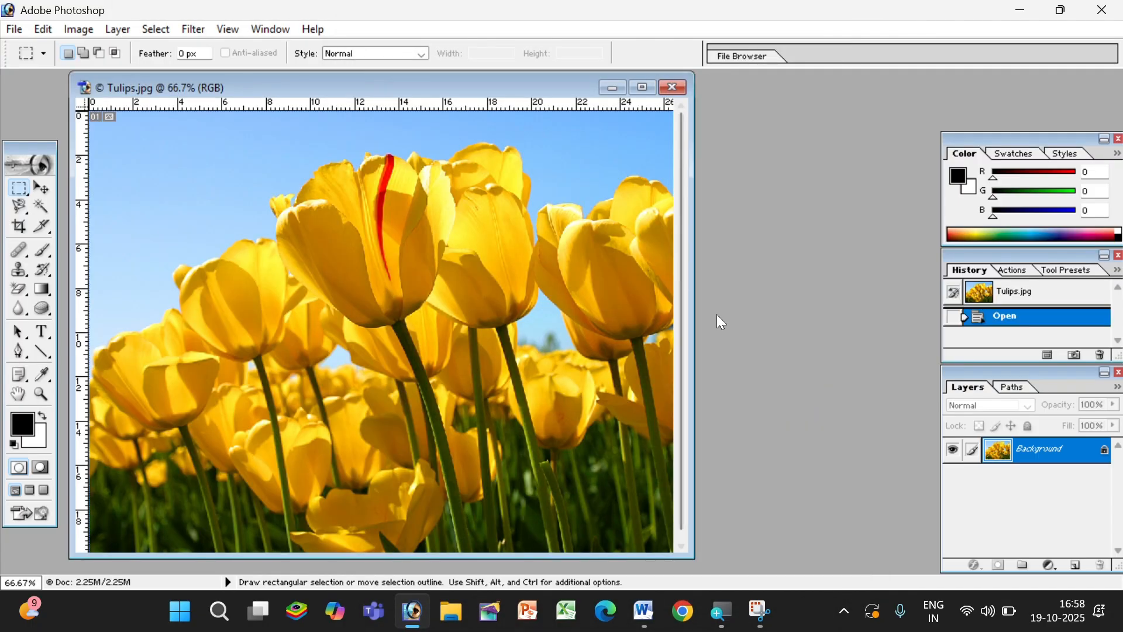
{"action": "left_click", "coordinate": [641, 87]}
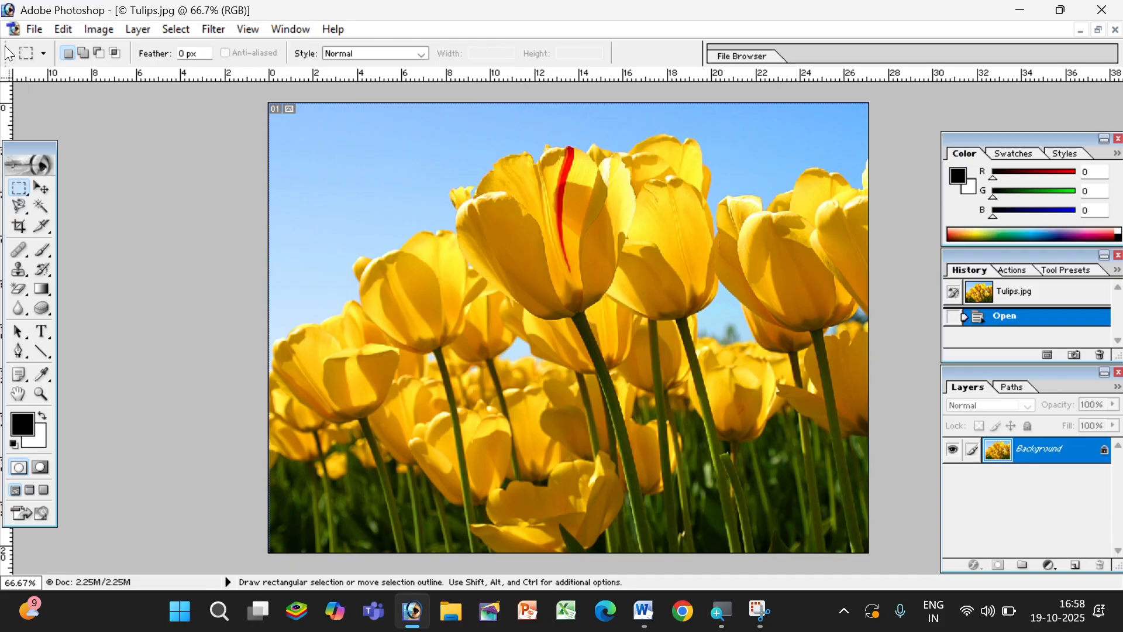
Step: Create a new 309 x 308 pixel RGB document with white contents and move its window away from the central tulip
{"action": "left_click", "coordinate": [28, 30]}
{"action": "left_click", "coordinate": [43, 42]}
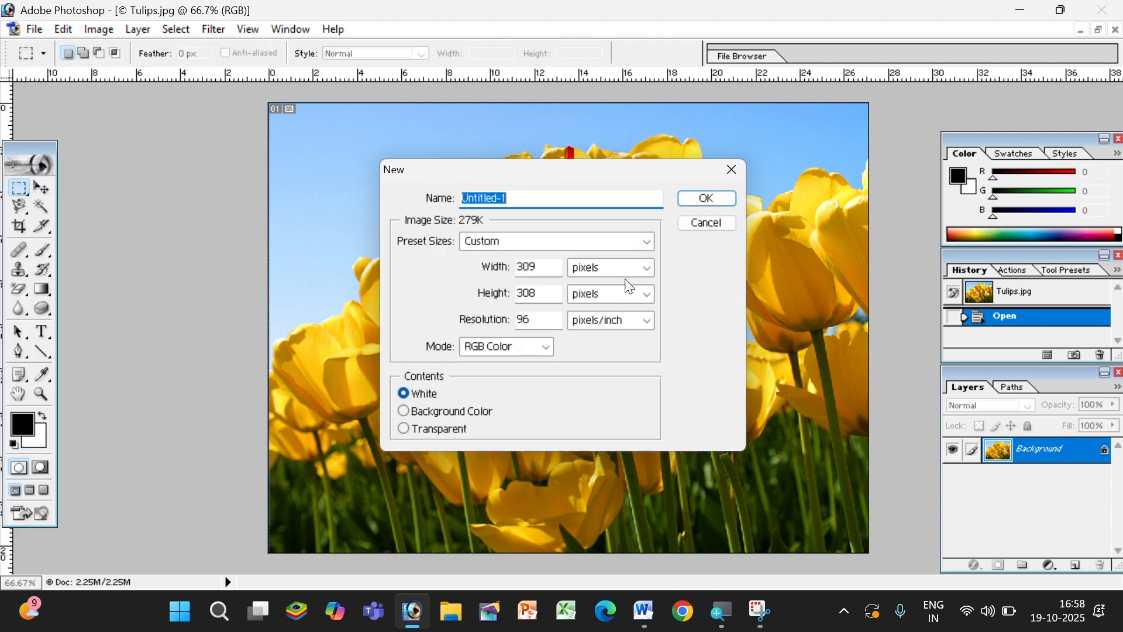
{"action": "left_click", "coordinate": [683, 202]}
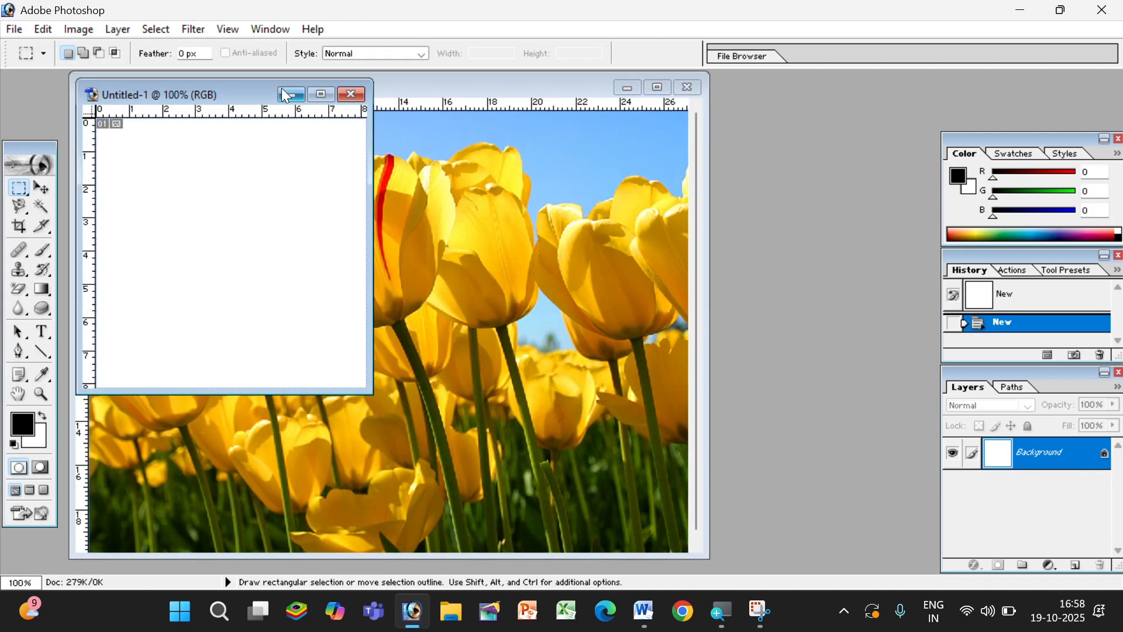
{"action": "left_click_drag", "start_coordinate": [246, 95], "coordinate": [742, 135]}
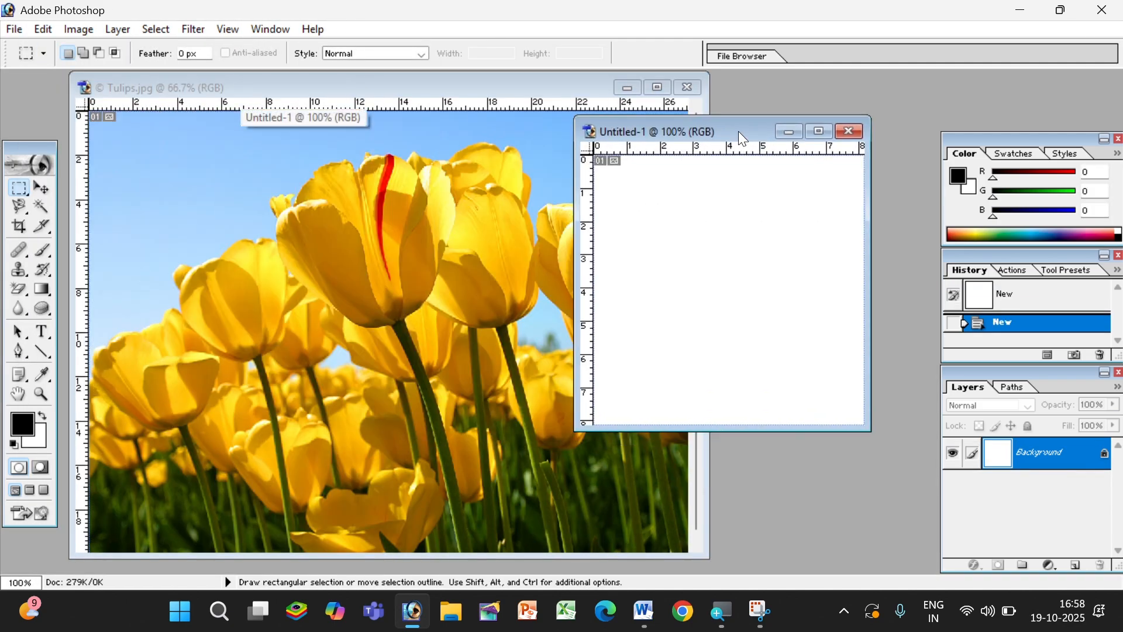
Step: Maximize and restore the Tulips.jpg window, then resize it smaller and reposition it to uncover the blank document
{"action": "left_click", "coordinate": [657, 87]}
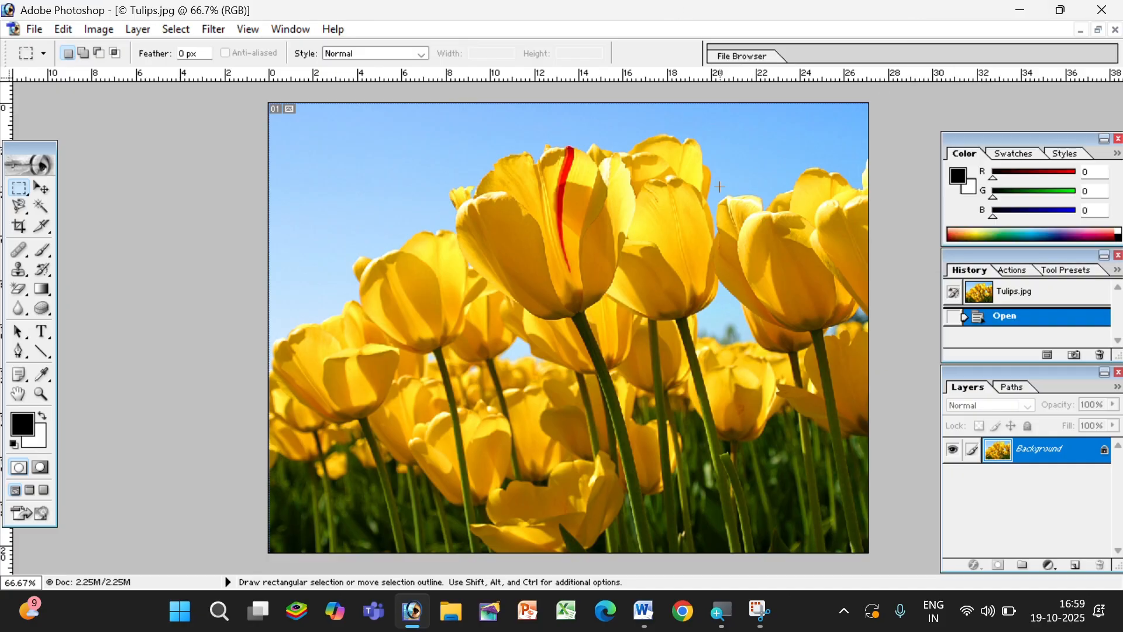
{"action": "left_click", "coordinate": [1099, 31]}
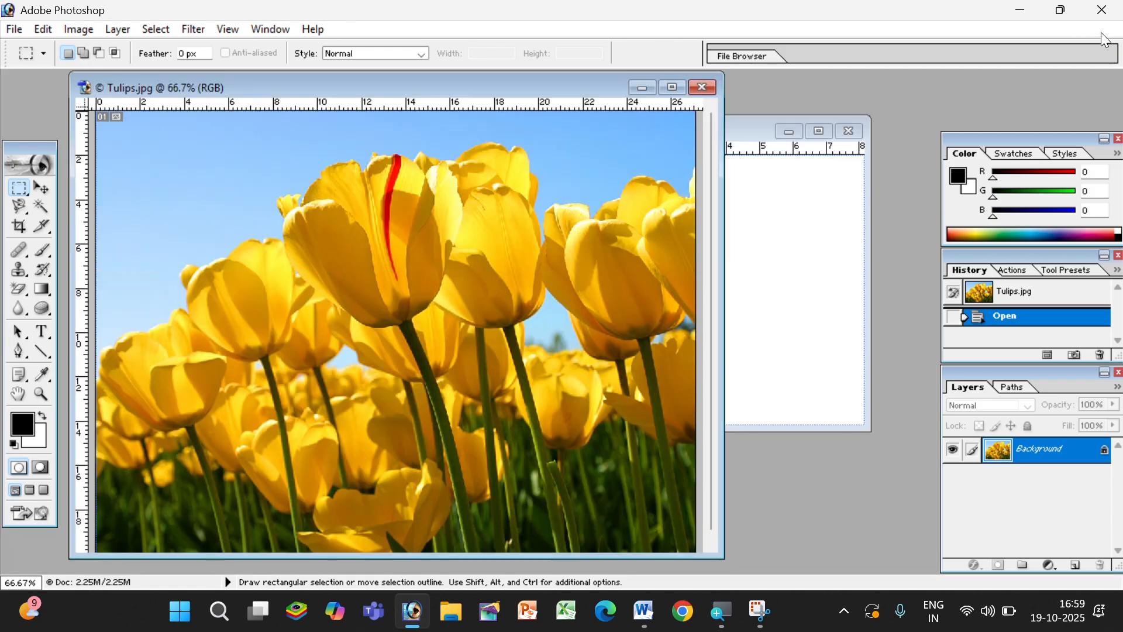
{"action": "left_click_drag", "start_coordinate": [465, 88], "coordinate": [691, 88]}
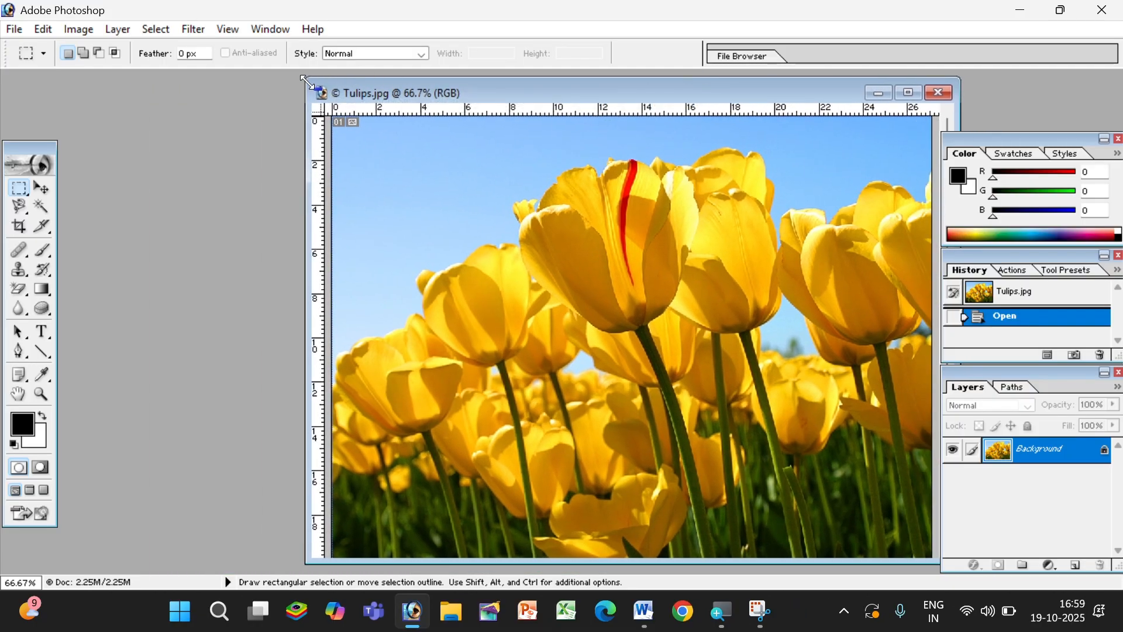
{"action": "left_click_drag", "start_coordinate": [306, 77], "coordinate": [515, 128]}
{"action": "left_click_drag", "start_coordinate": [647, 139], "coordinate": [561, 104]}
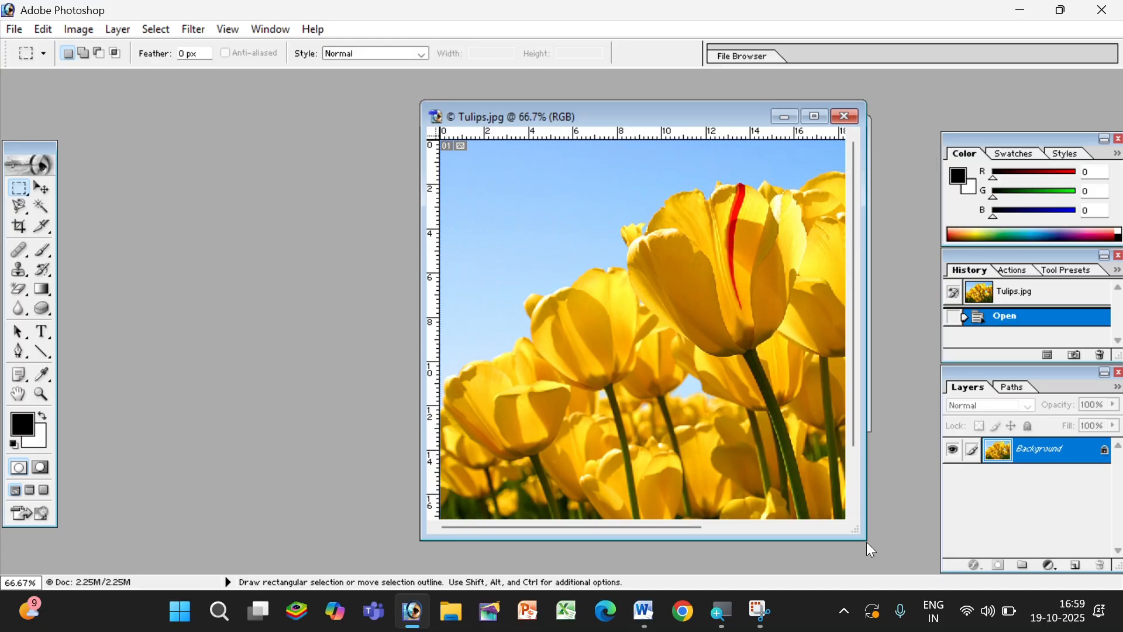
{"action": "left_click_drag", "start_coordinate": [865, 535], "coordinate": [924, 565]}
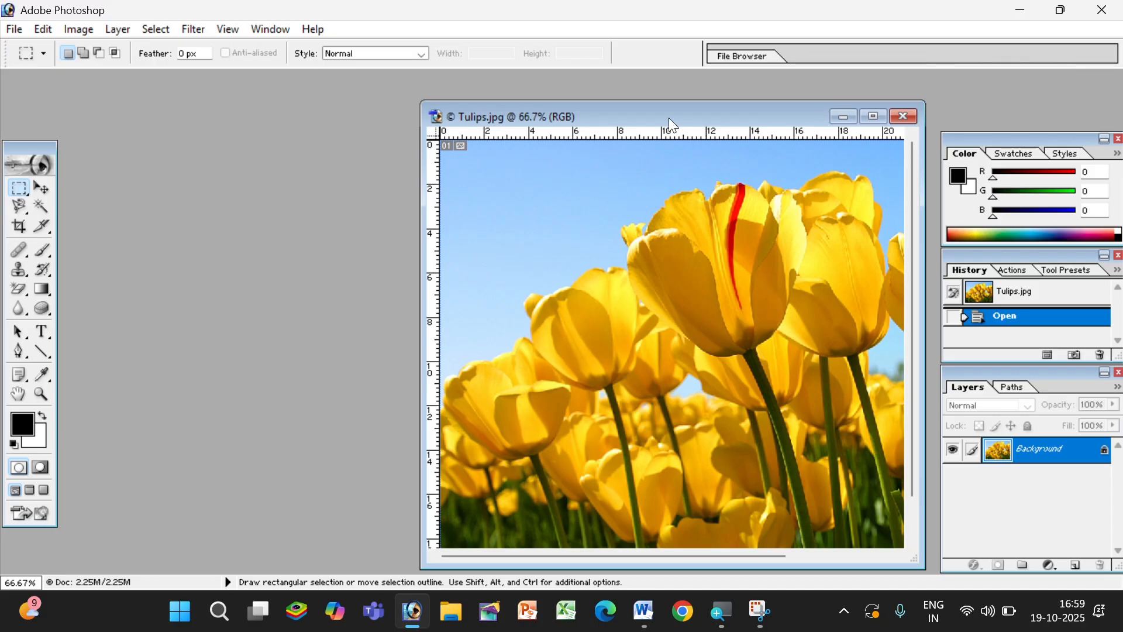
{"action": "left_click_drag", "start_coordinate": [669, 117], "coordinate": [697, 211]}
Step: Arrange the blank document and Tulips.jpg windows side by side, enlarging the blank document's view to 121%
{"action": "left_click", "coordinate": [689, 161]}
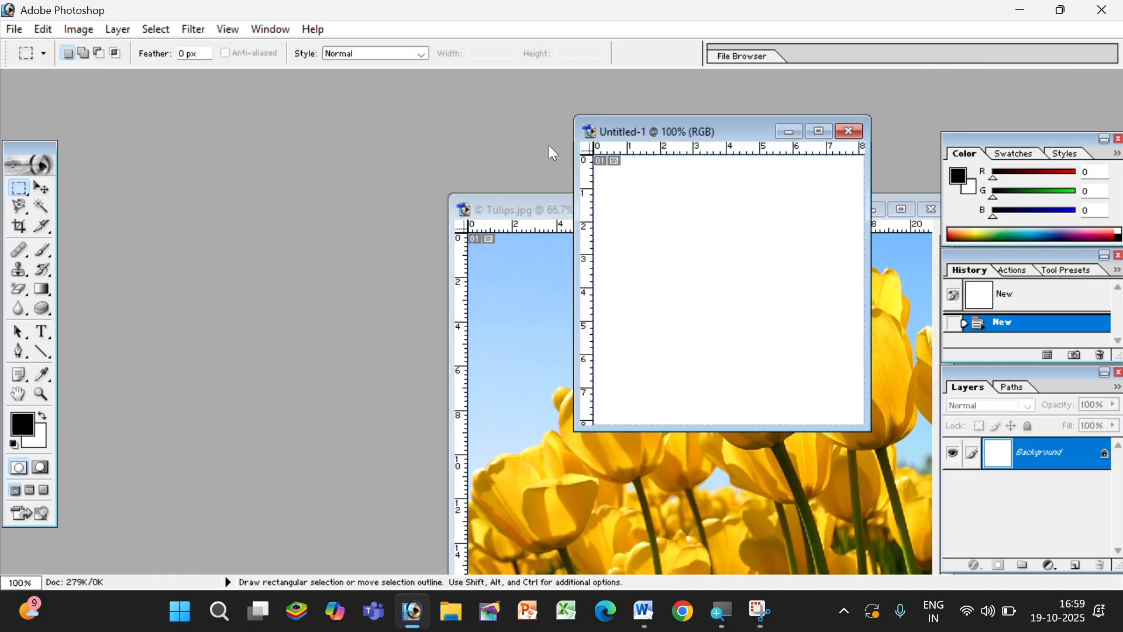
{"action": "left_click_drag", "start_coordinate": [673, 130], "coordinate": [158, 155]}
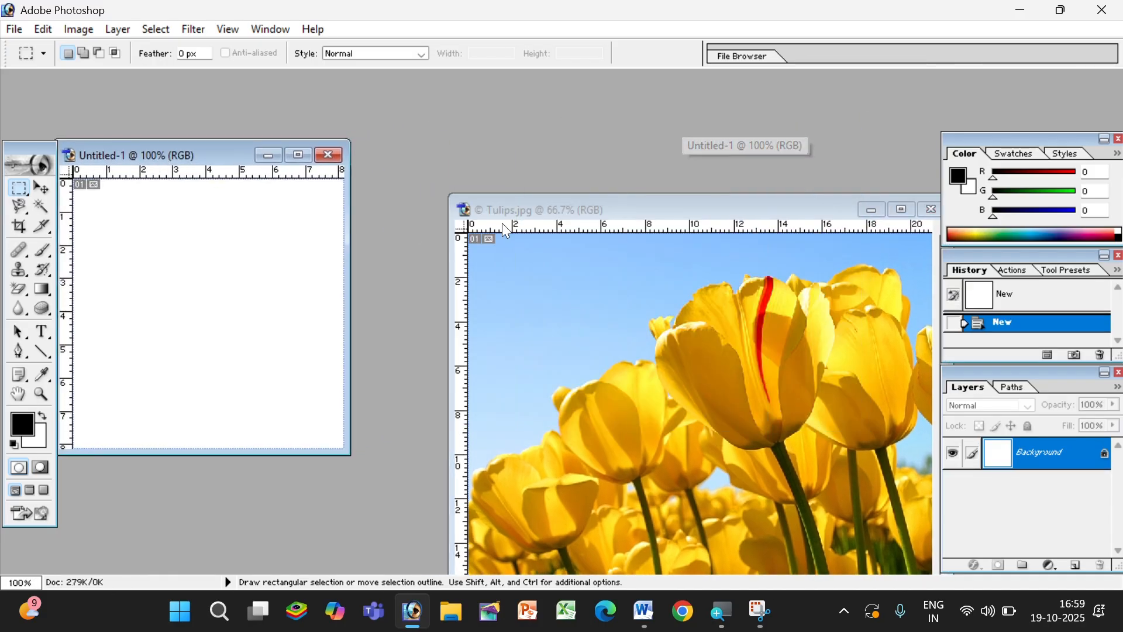
{"action": "left_click", "coordinate": [552, 207]}
{"action": "left_click_drag", "start_coordinate": [535, 210], "coordinate": [457, 107]}
{"action": "left_click_drag", "start_coordinate": [349, 454], "coordinate": [367, 498]}
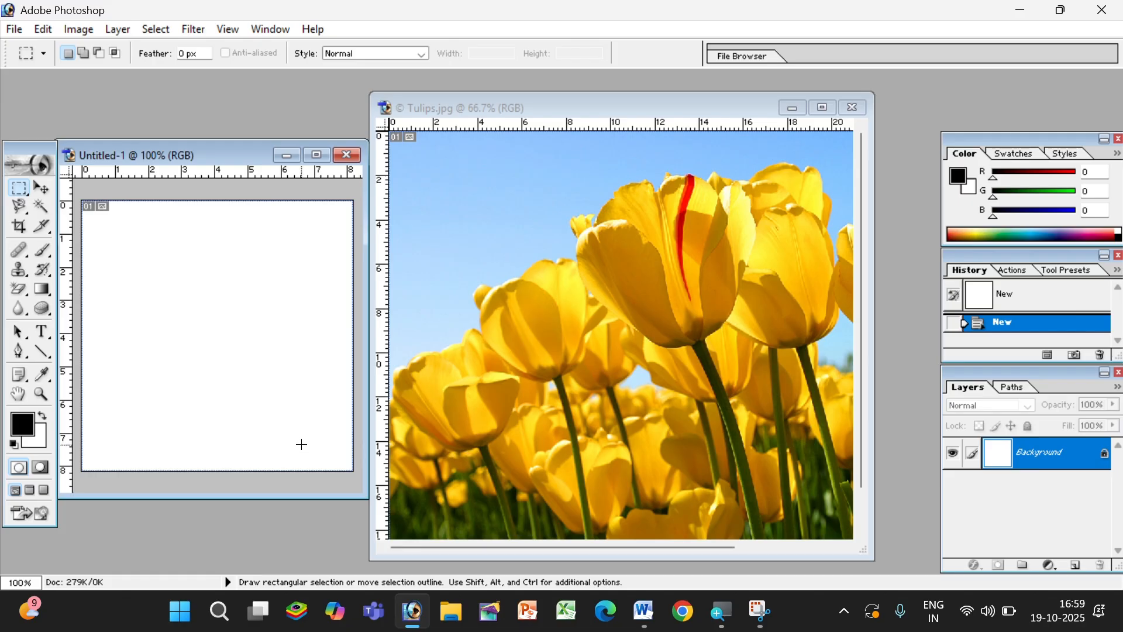
{"action": "scroll", "coordinate": [281, 403], "scroll_direction": "up", "scroll_amount": 2}
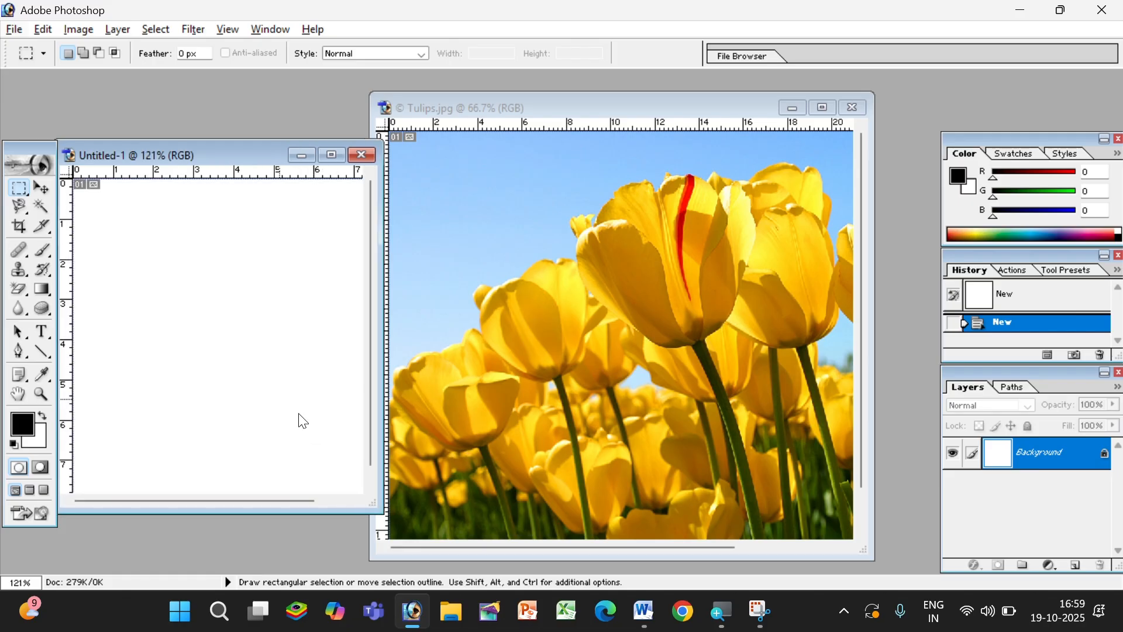
{"action": "left_click", "coordinate": [534, 101]}
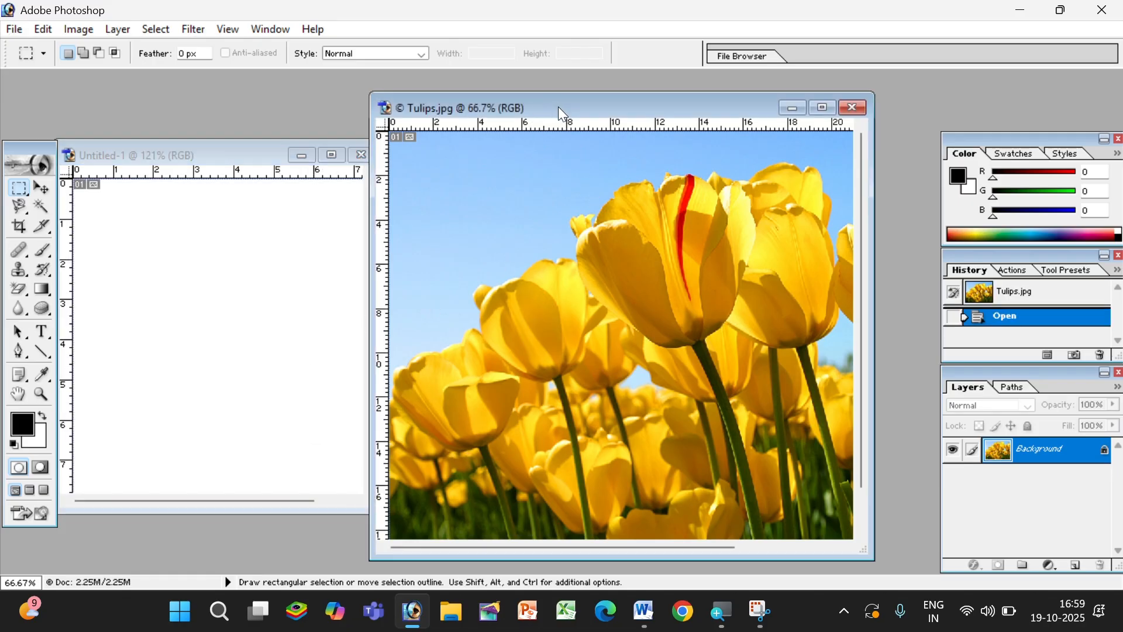
{"action": "left_click_drag", "start_coordinate": [549, 104], "coordinate": [570, 104]}
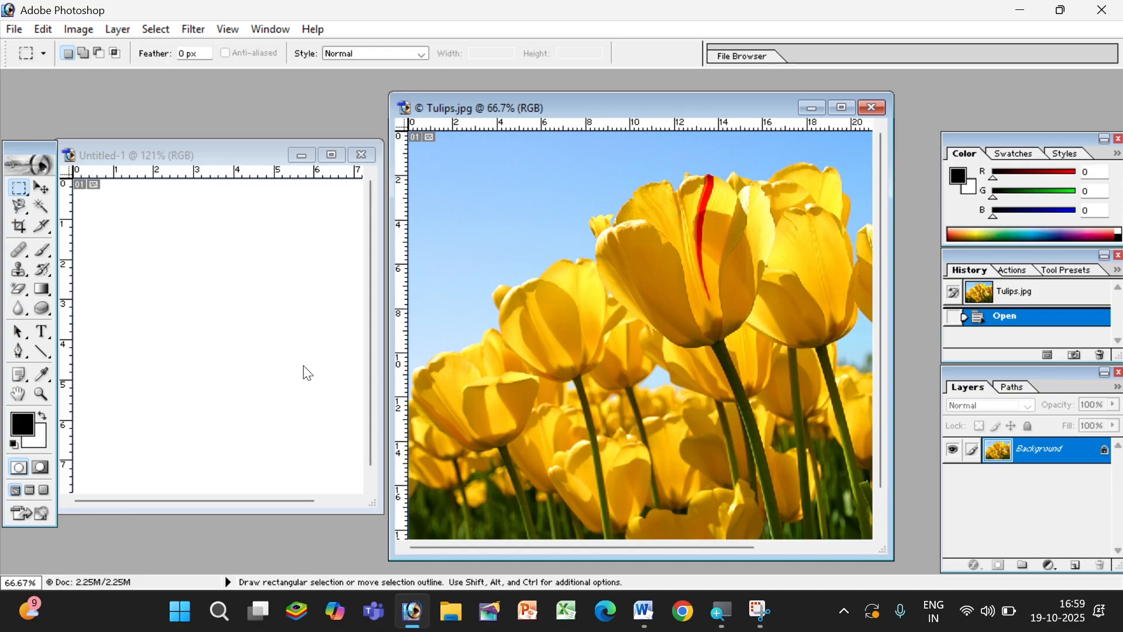
Step: Draw a rectangular marquee selection around the red-streaked tulip in Tulips.jpg
{"action": "left_click", "coordinate": [16, 190]}
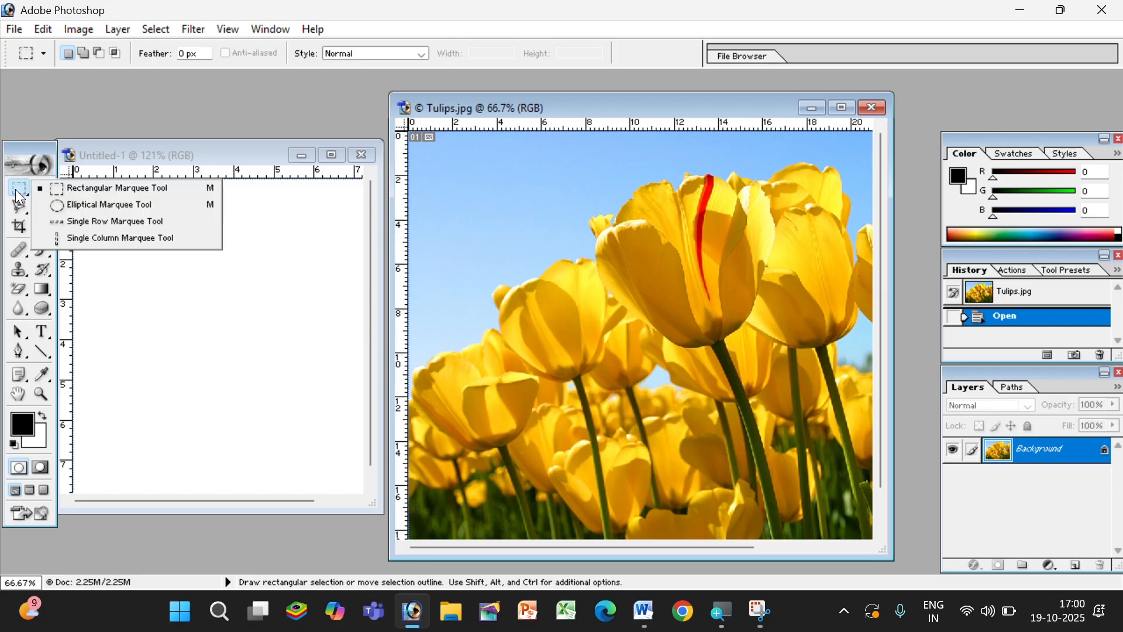
{"action": "left_click", "coordinate": [117, 189]}
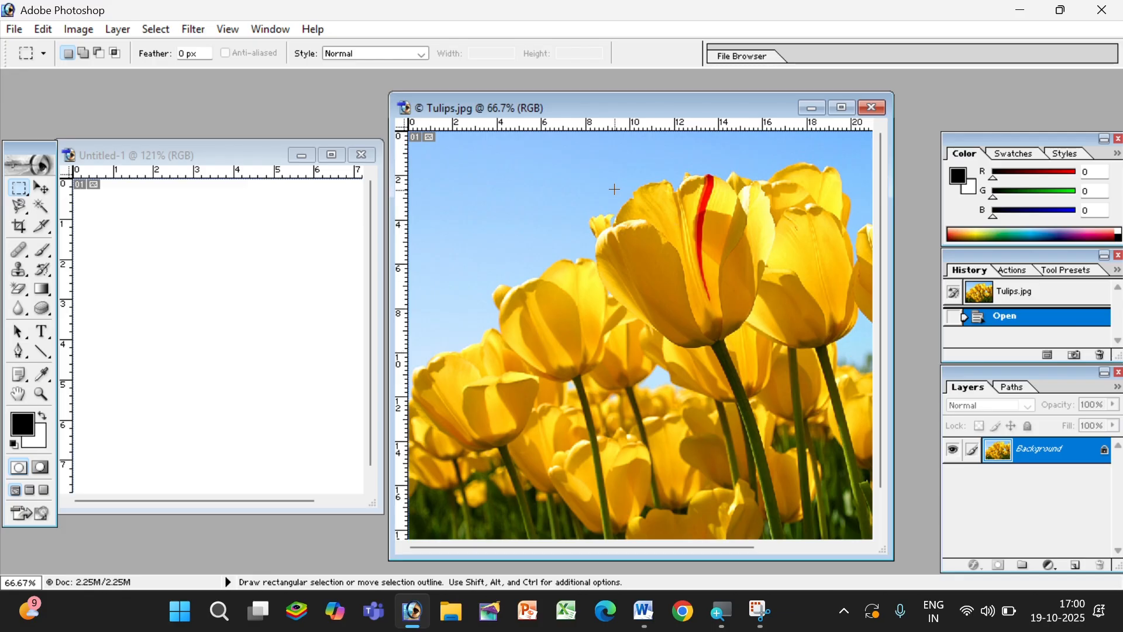
{"action": "left_click_drag", "start_coordinate": [589, 166], "coordinate": [780, 355]}
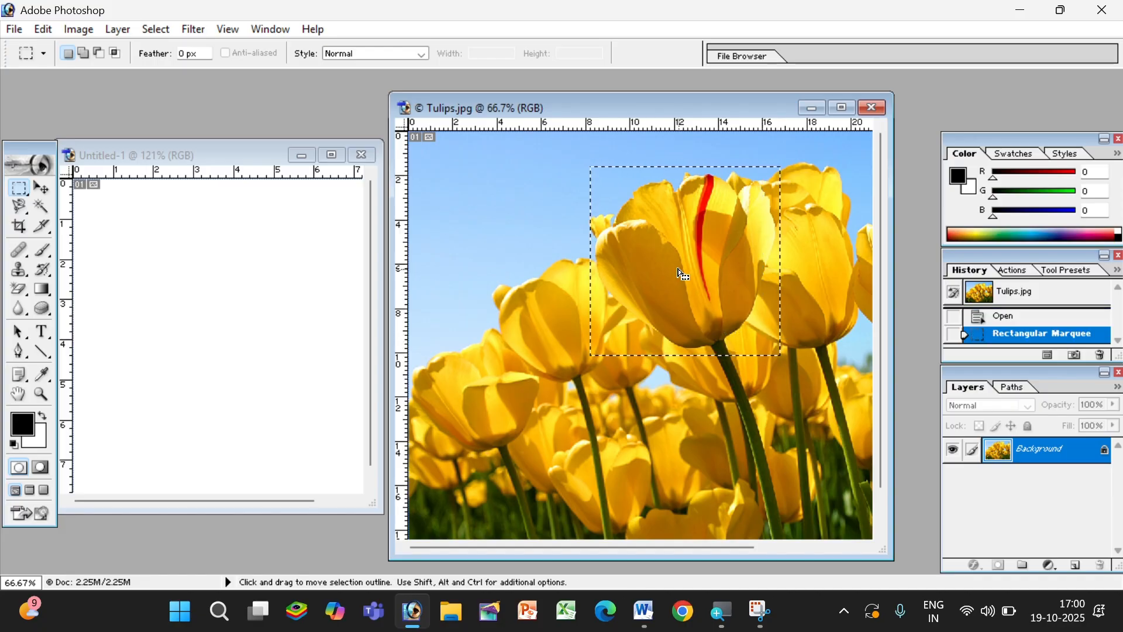
Step: Try to carry the marquee selection from Tulips.jpg into the blank document, and close that document without saving
{"action": "left_click_drag", "start_coordinate": [692, 258], "coordinate": [195, 321]}
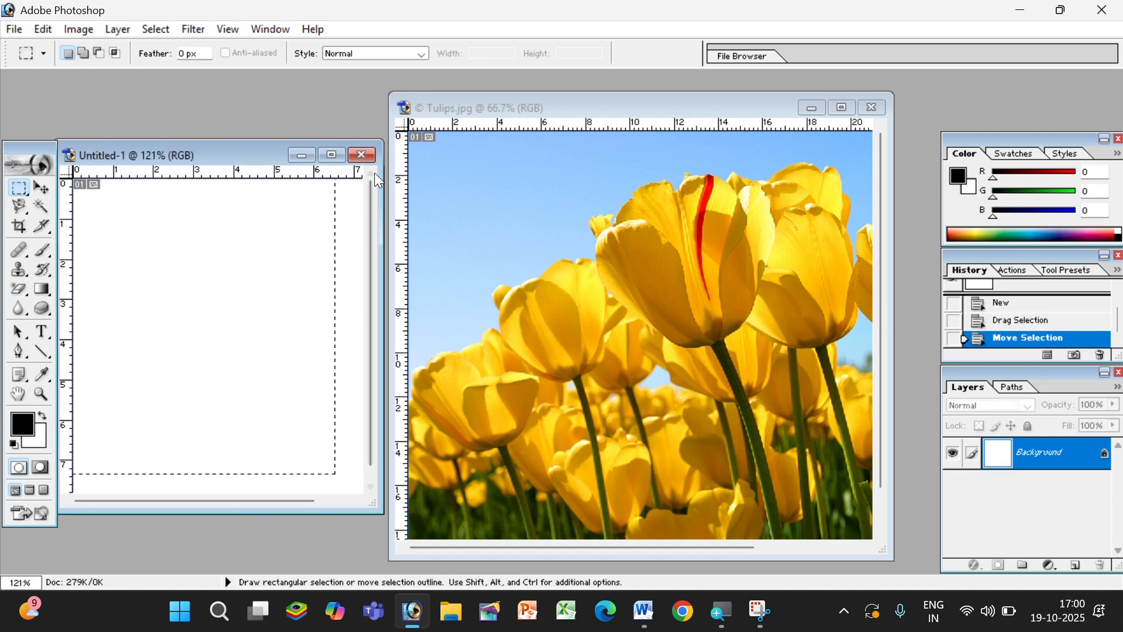
{"action": "left_click", "coordinate": [358, 155]}
{"action": "left_click", "coordinate": [547, 240]}
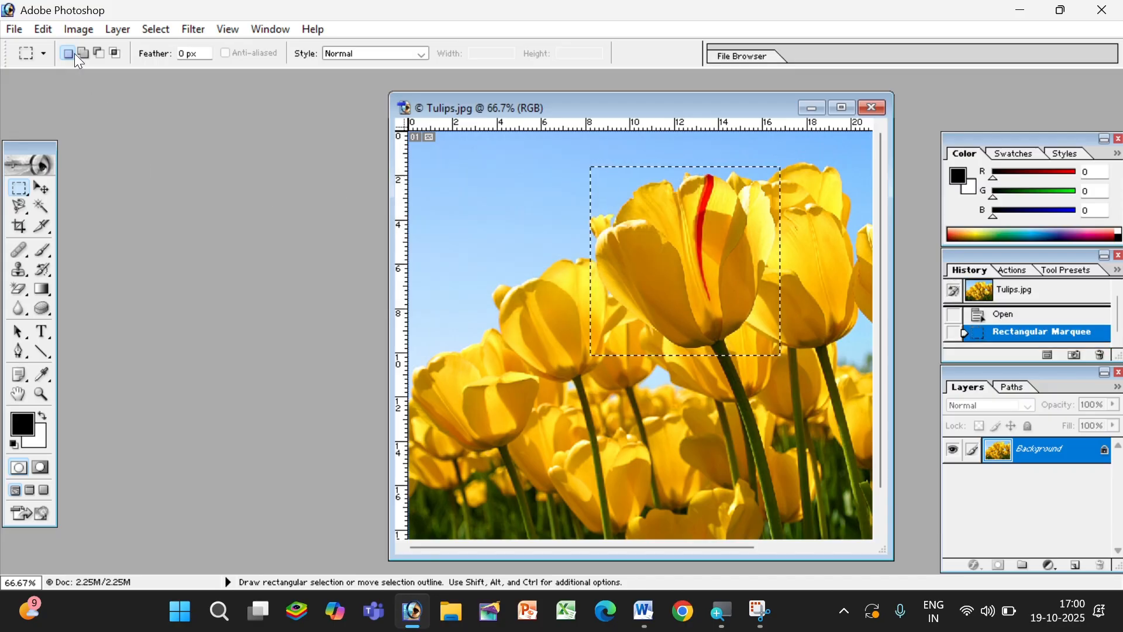
Step: Create a new Letter-size document with white contents and place its window beside Tulips.jpg
{"action": "left_click", "coordinate": [17, 29]}
{"action": "left_click", "coordinate": [46, 45]}
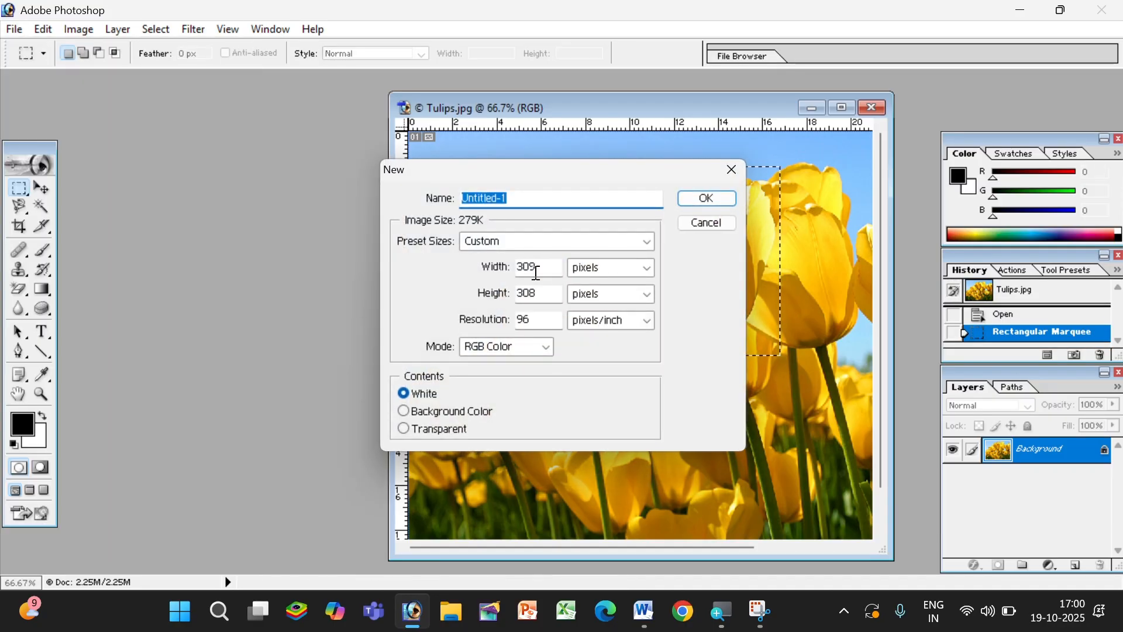
{"action": "left_click", "coordinate": [638, 242]}
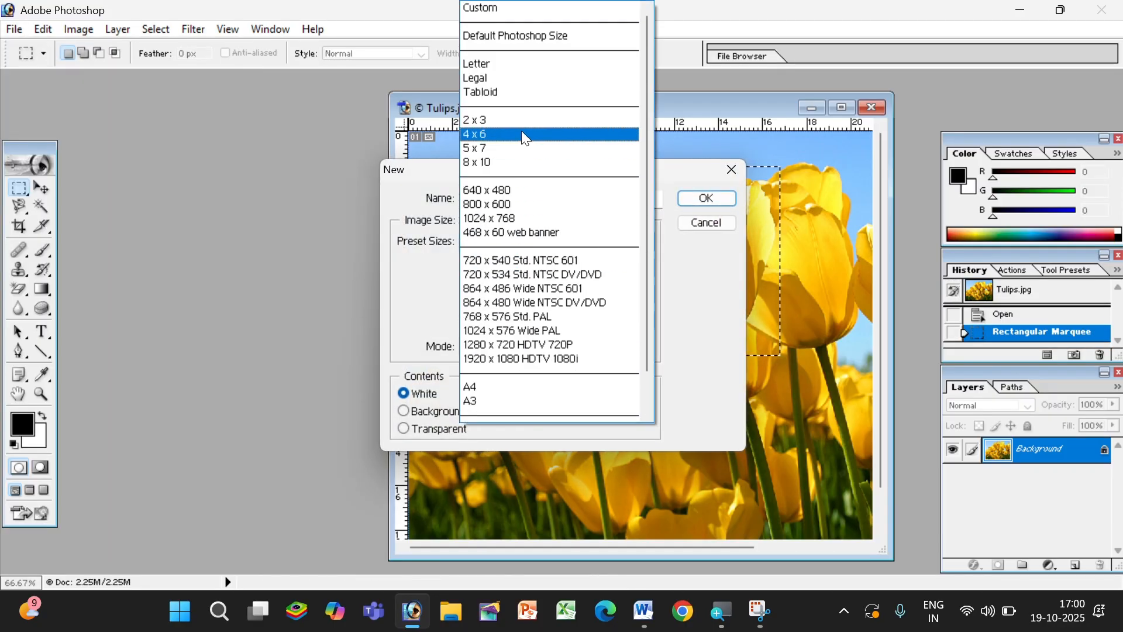
{"action": "left_click", "coordinate": [527, 65]}
{"action": "left_click", "coordinate": [706, 198]}
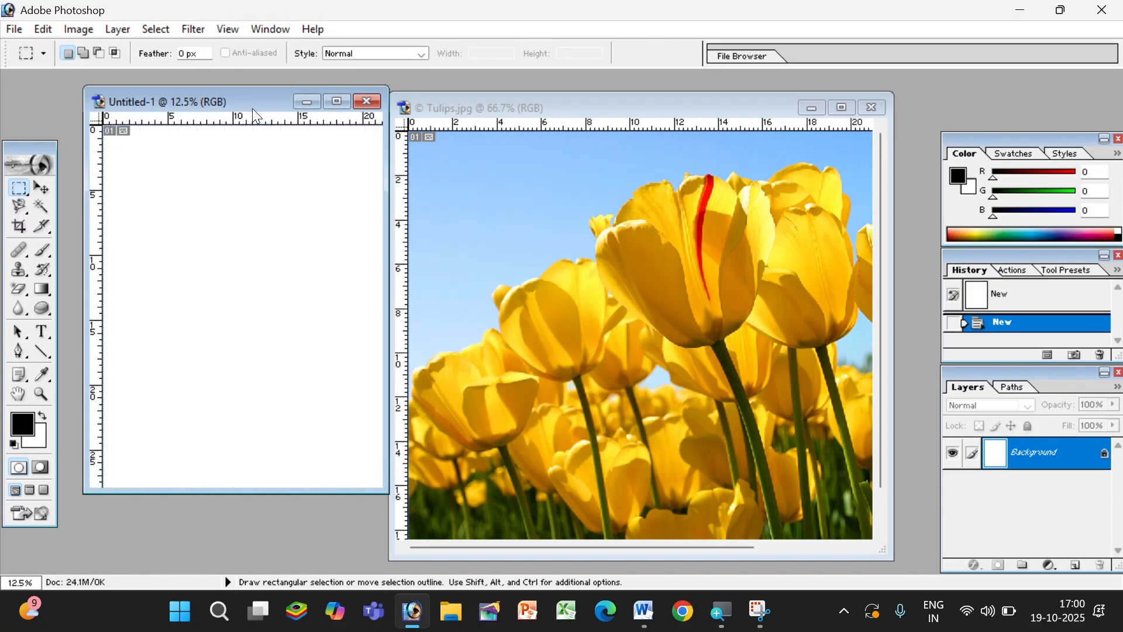
{"action": "left_click_drag", "start_coordinate": [236, 99], "coordinate": [194, 90]}
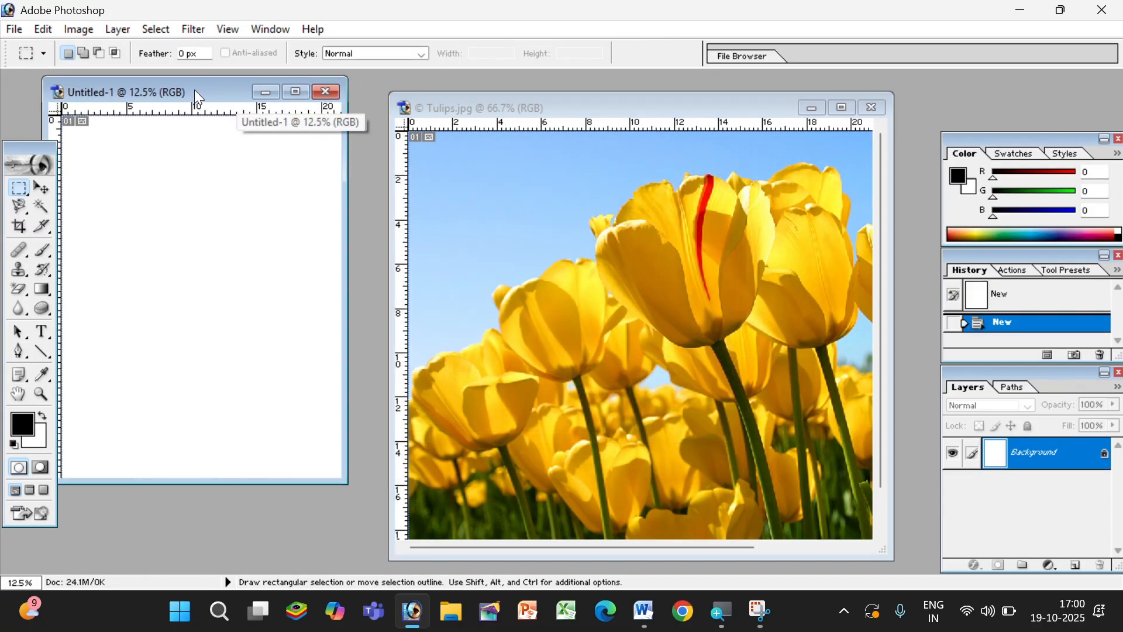
Step: Copy the selected tulip area from Tulips.jpg into the blank document with the Move tool, and undo it
{"action": "left_click", "coordinate": [605, 255]}
{"action": "left_click", "coordinate": [41, 187]}
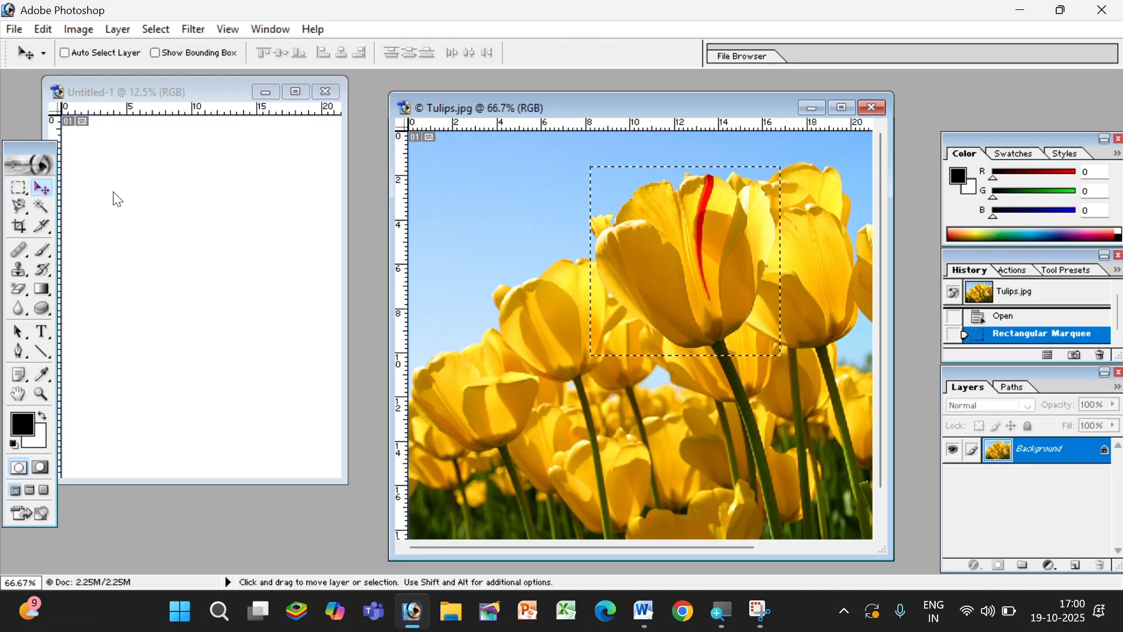
{"action": "left_click_drag", "start_coordinate": [682, 278], "coordinate": [139, 262]}
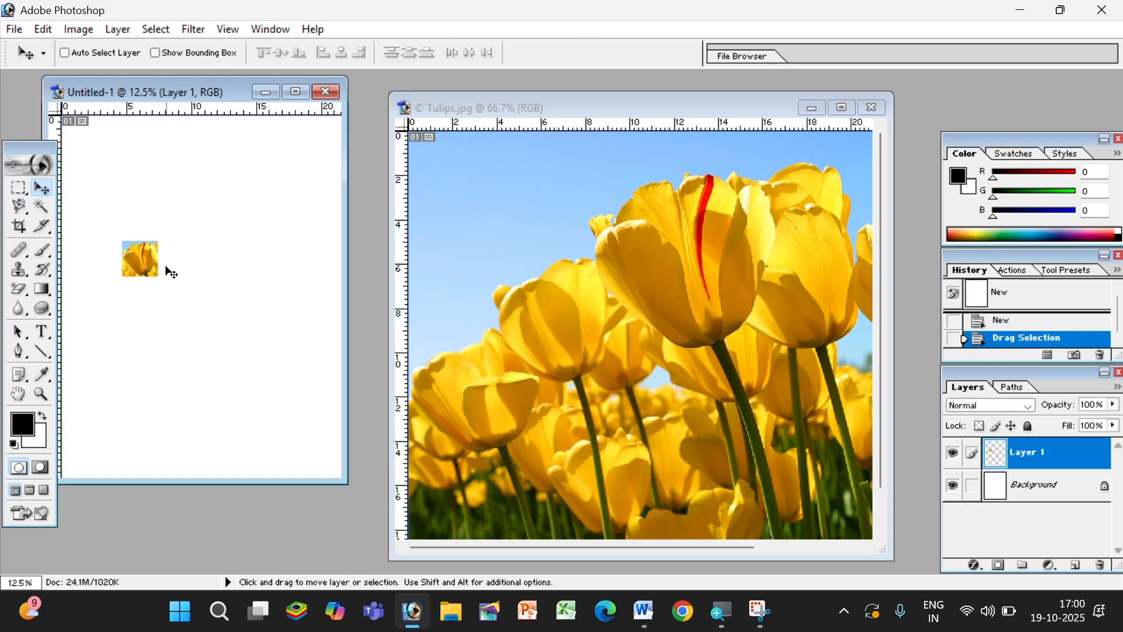
{"action": "key", "text": "ctrl+z"}
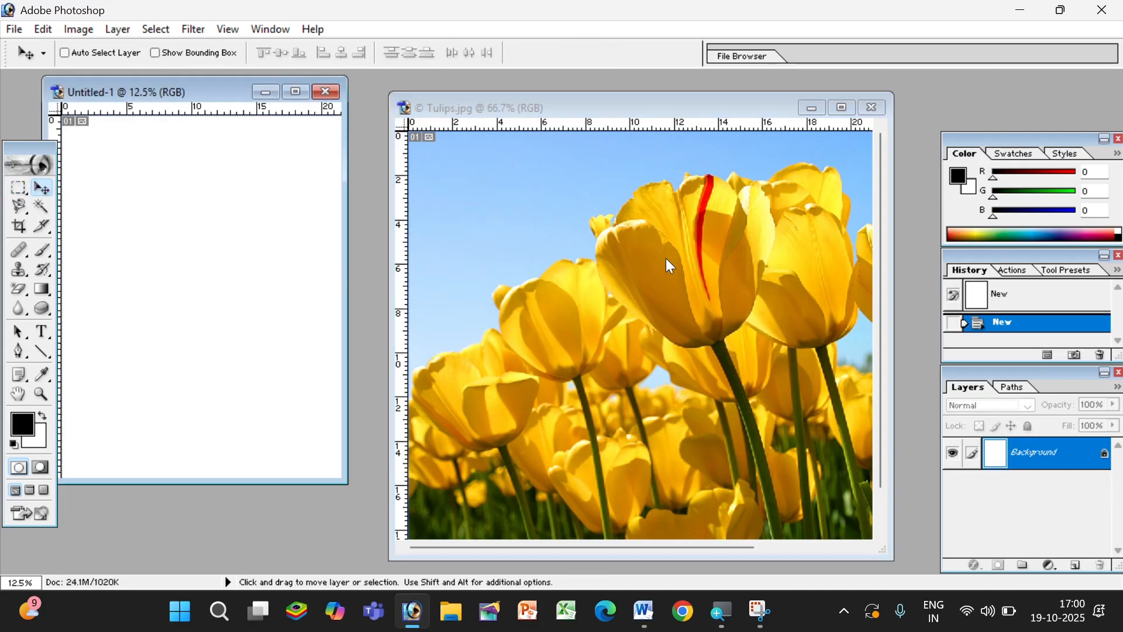
Step: Carry the selection outline from Tulips.jpg into the blank document with the Rectangular Marquee tool, and undo it
{"action": "left_click", "coordinate": [666, 261]}
{"action": "left_click", "coordinate": [19, 187]}
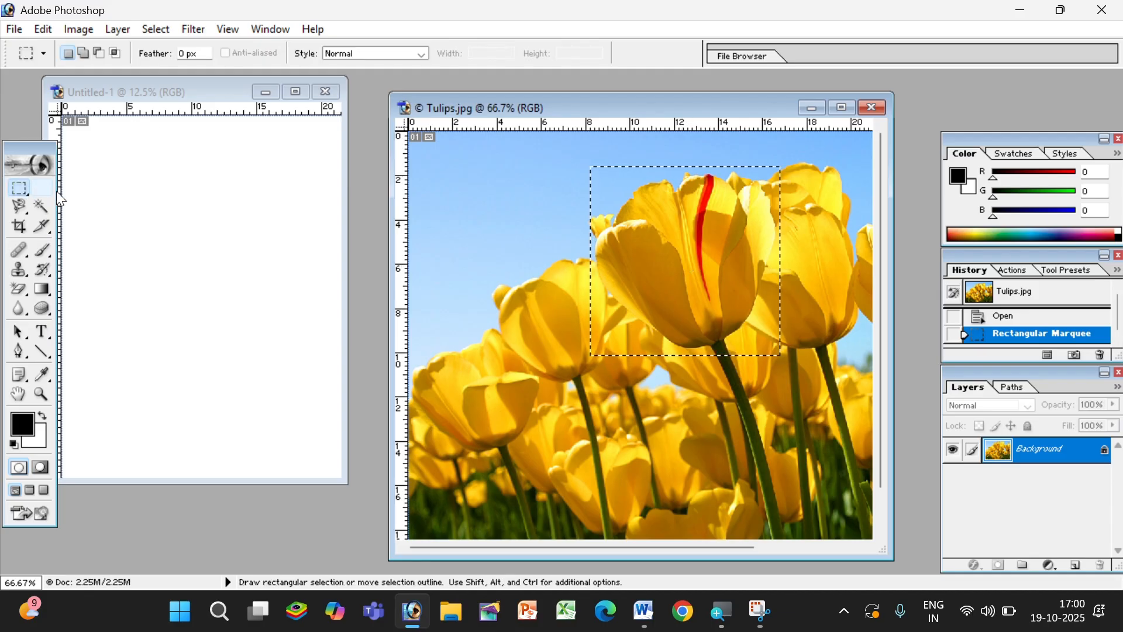
{"action": "left_click_drag", "start_coordinate": [757, 265], "coordinate": [175, 278]}
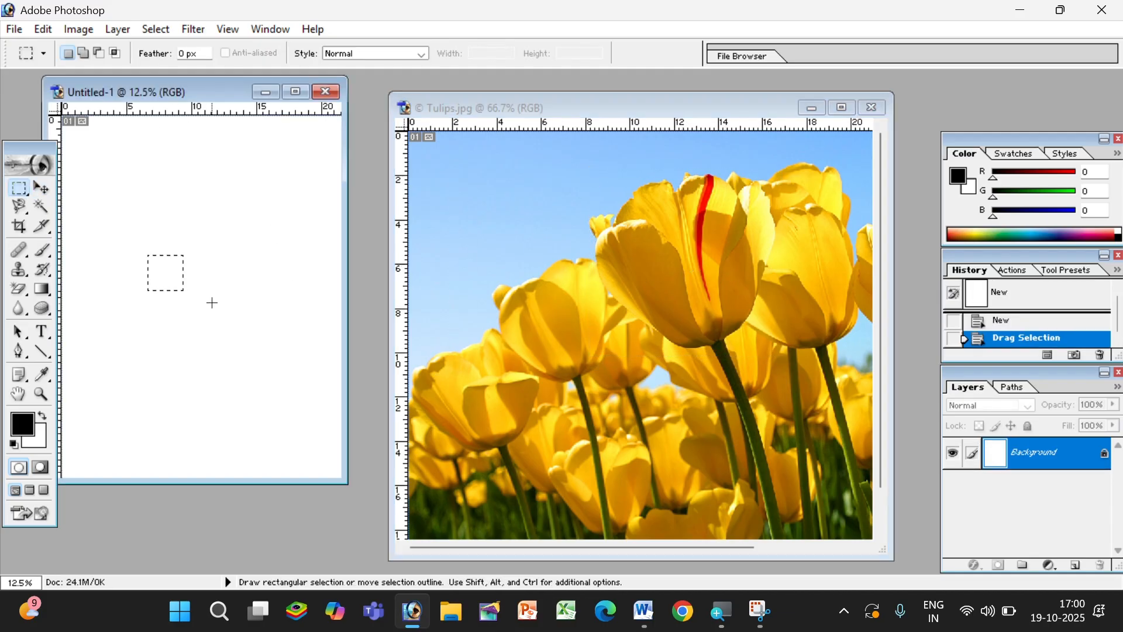
{"action": "key", "text": "ctrl+z"}
Step: Redraw the rectangular marquee around the red-streaked tulip and paste a copy of it into the blank document
{"action": "left_click", "coordinate": [714, 164]}
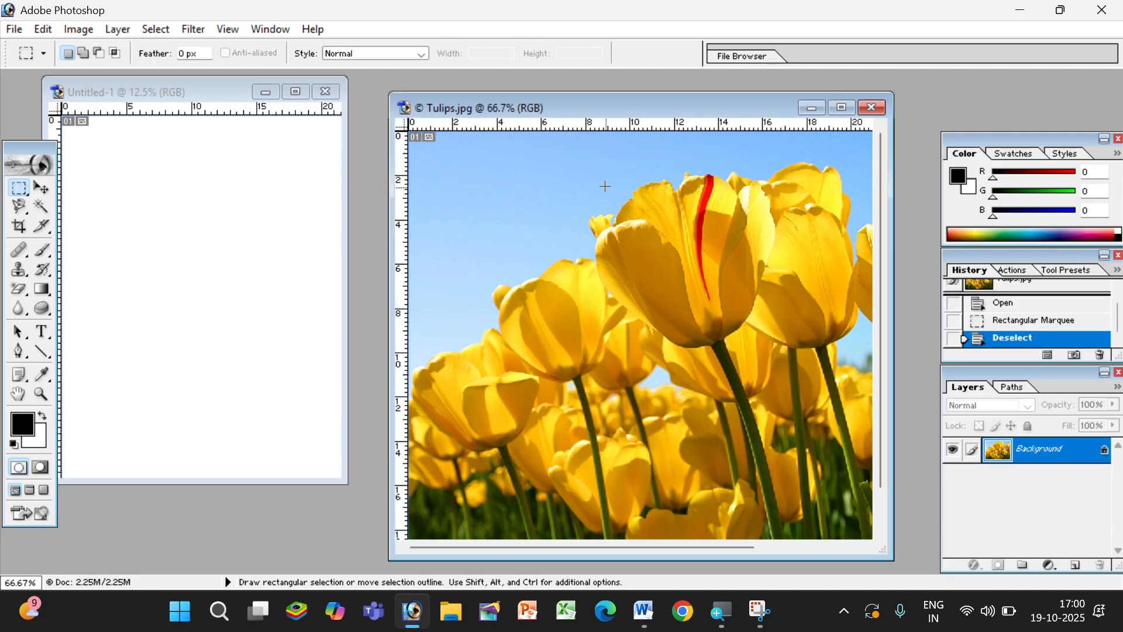
{"action": "left_click_drag", "start_coordinate": [588, 172], "coordinate": [783, 354]}
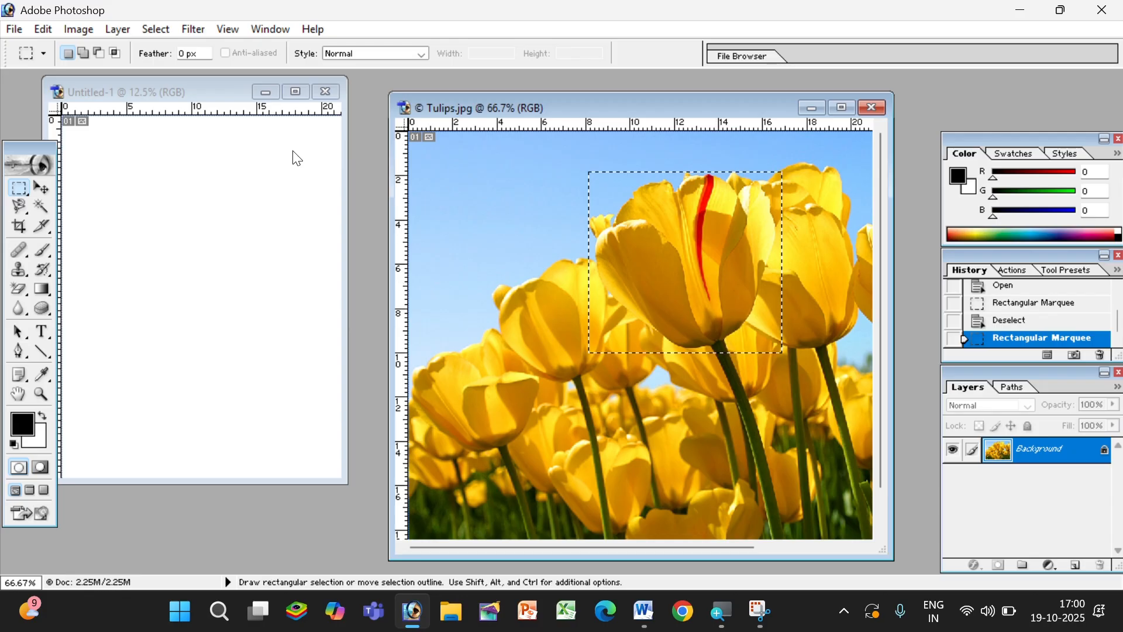
{"action": "left_click", "coordinate": [170, 92]}
{"action": "key", "text": "ctrl+v"}
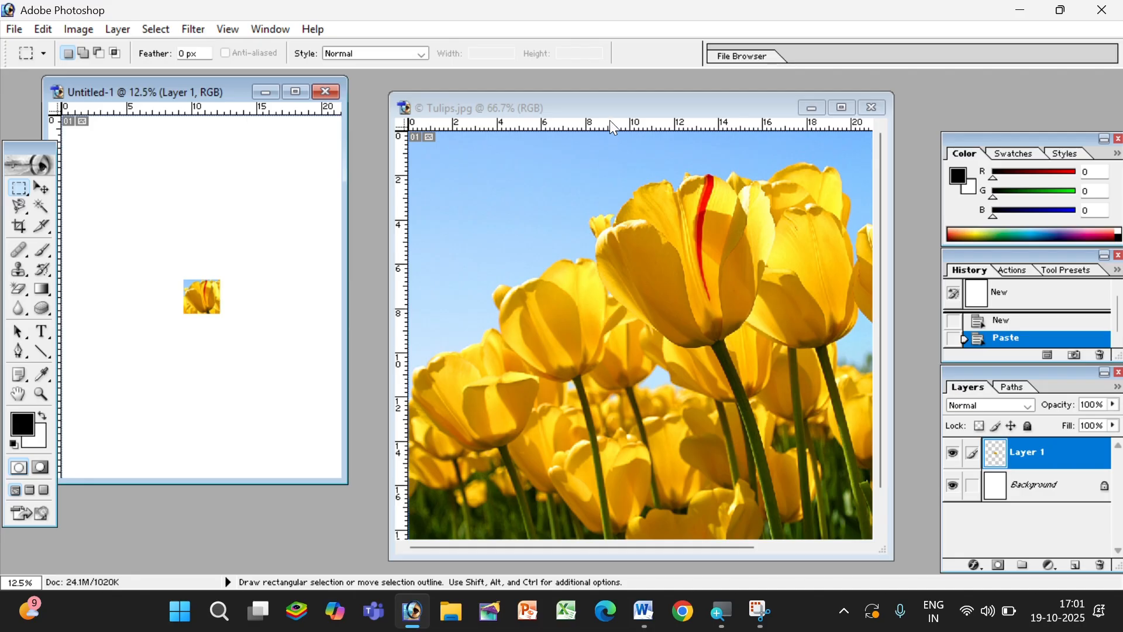
Step: Free Transform the pasted tulip to 304.7% width and 310.7% height and place it near the page's upper-left corner
{"action": "left_click", "coordinate": [610, 104]}
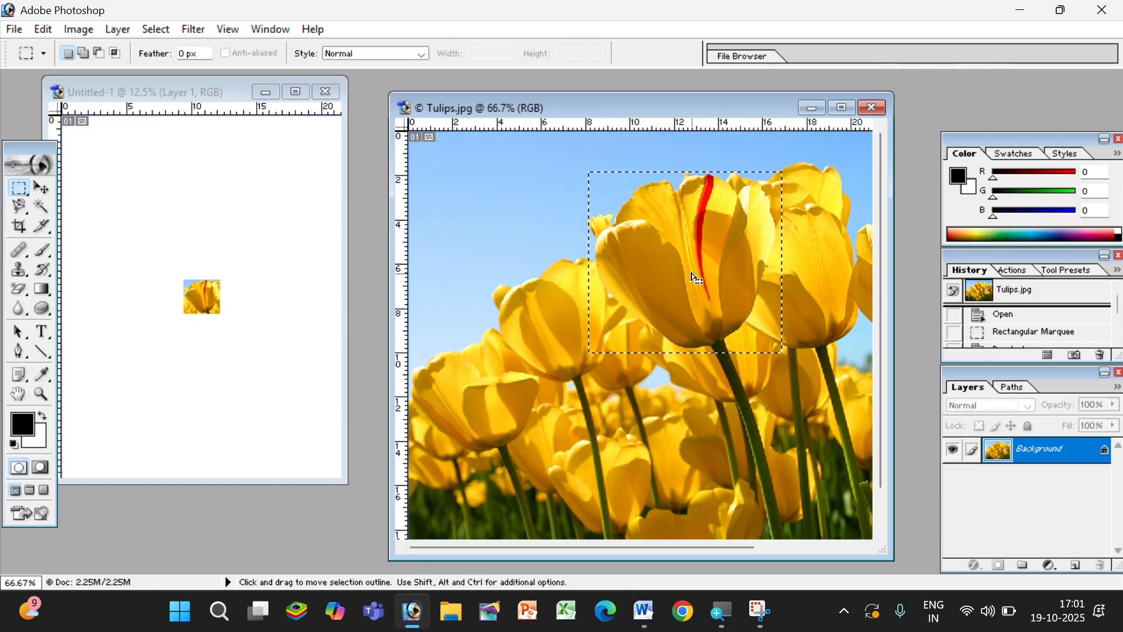
{"action": "left_click", "coordinate": [208, 208]}
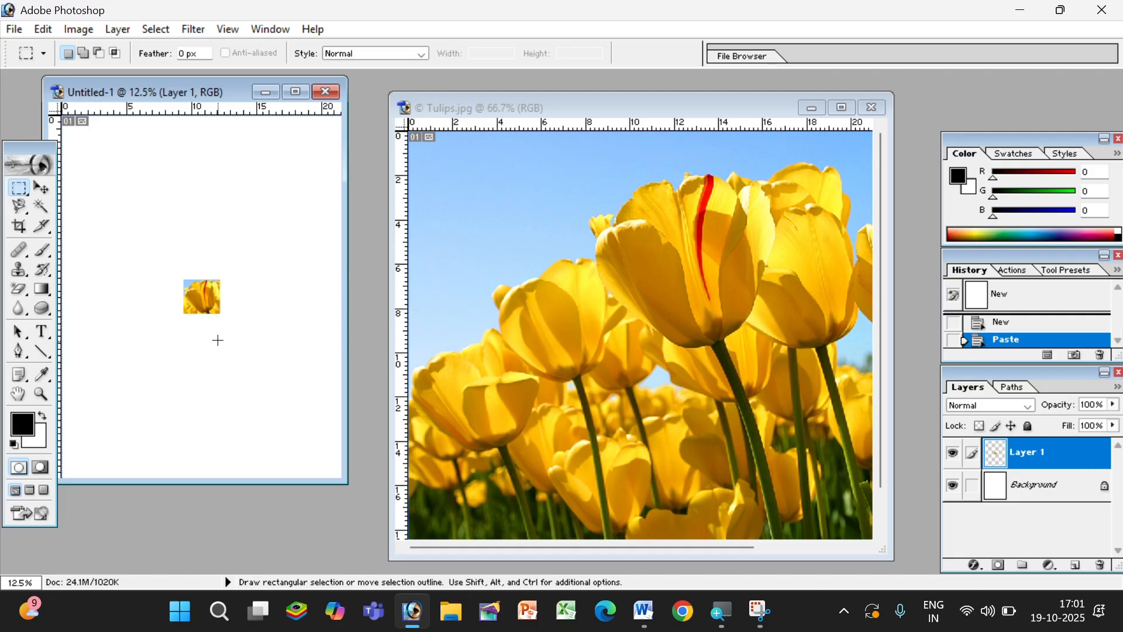
{"action": "key", "text": "ctrl+t"}
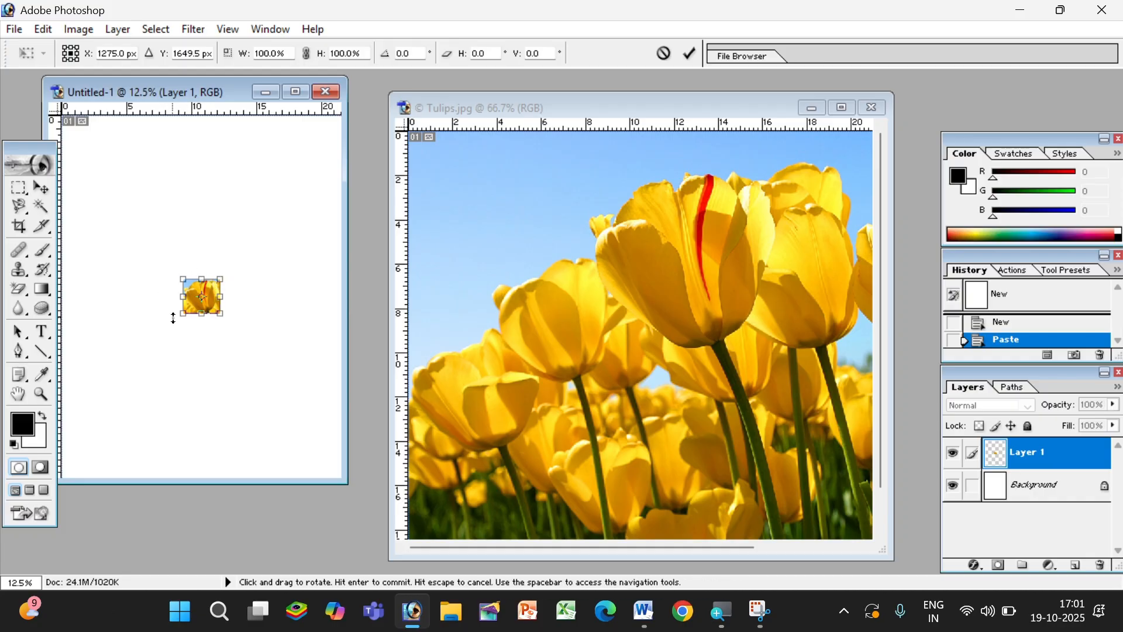
{"action": "left_click_drag", "start_coordinate": [226, 319], "coordinate": [300, 389]}
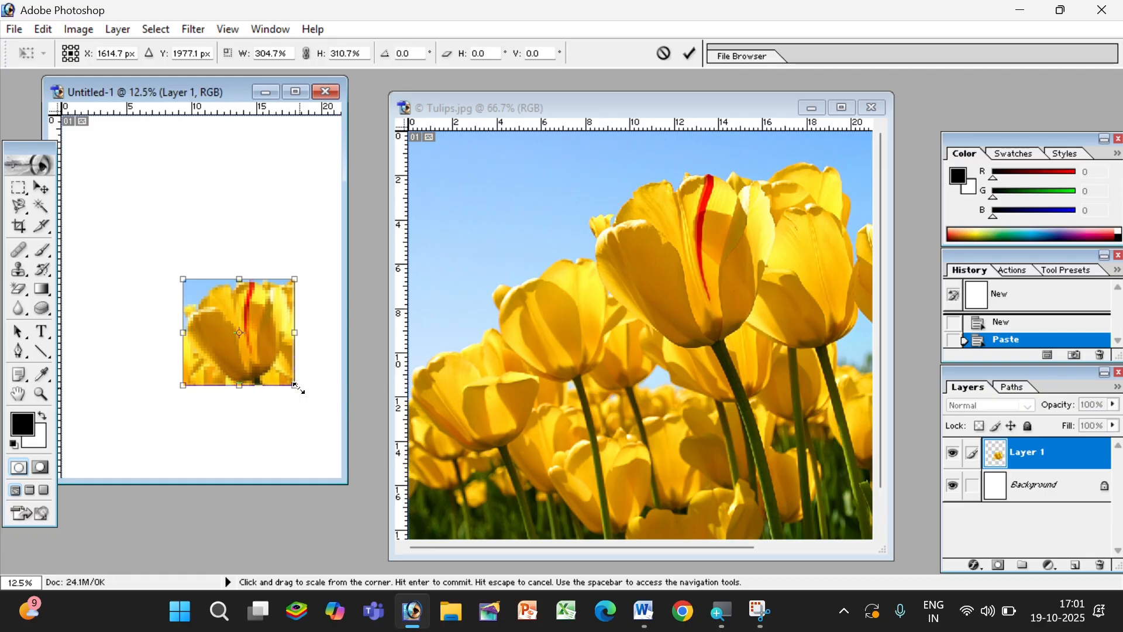
{"action": "left_click_drag", "start_coordinate": [279, 362], "coordinate": [183, 218]}
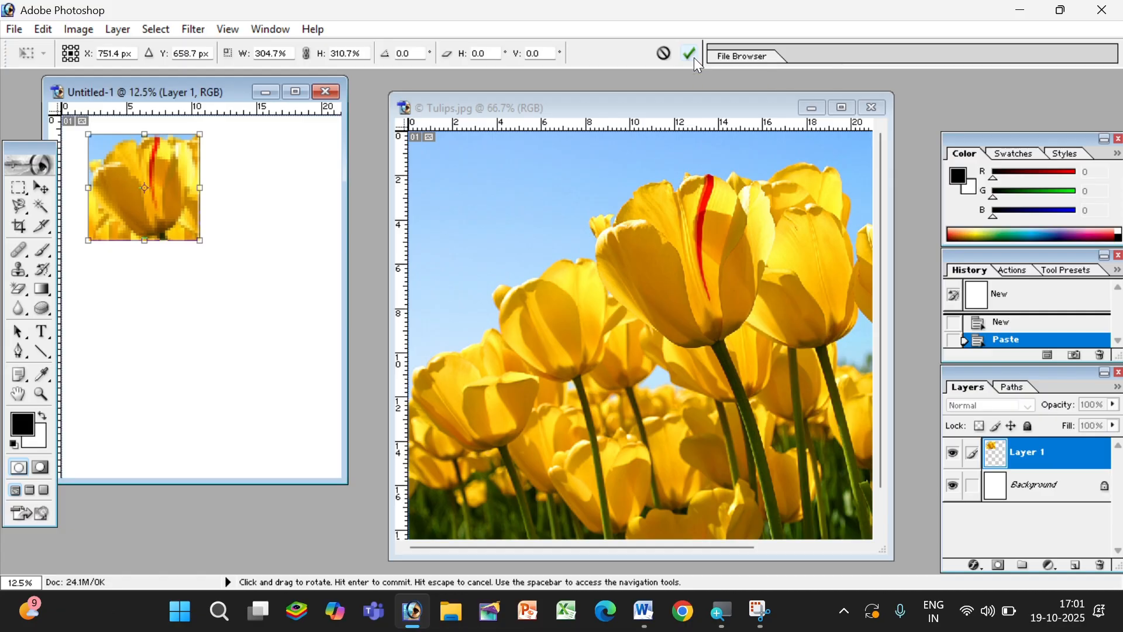
{"action": "left_click", "coordinate": [694, 58]}
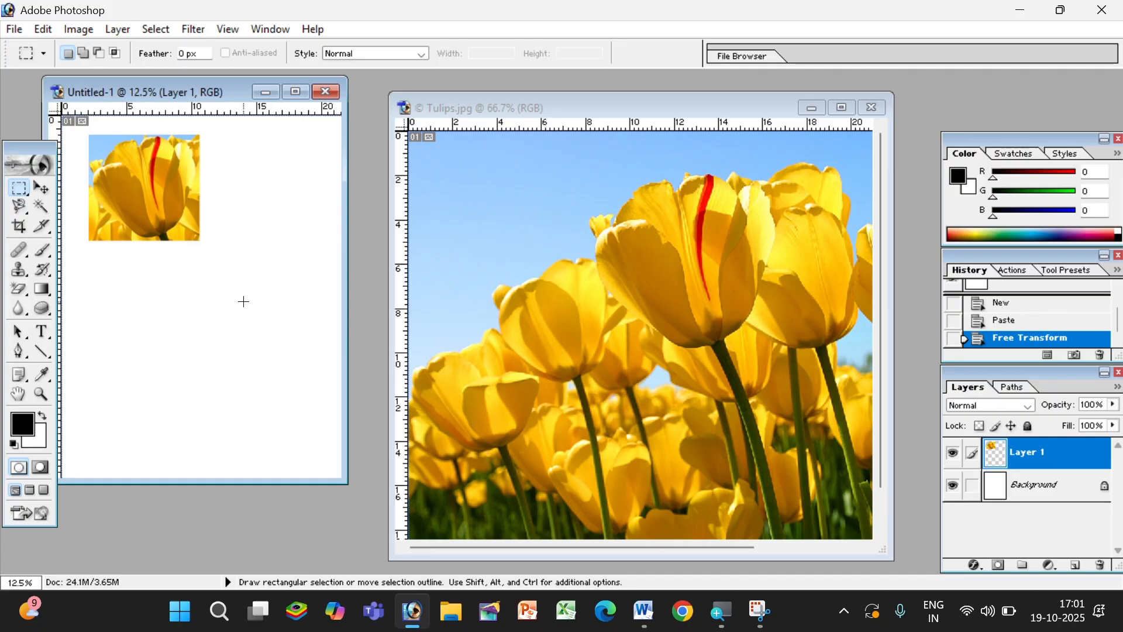
Step: Clear the rectangular selection around the tulip in Tulips.jpg
{"action": "left_click", "coordinate": [665, 101]}
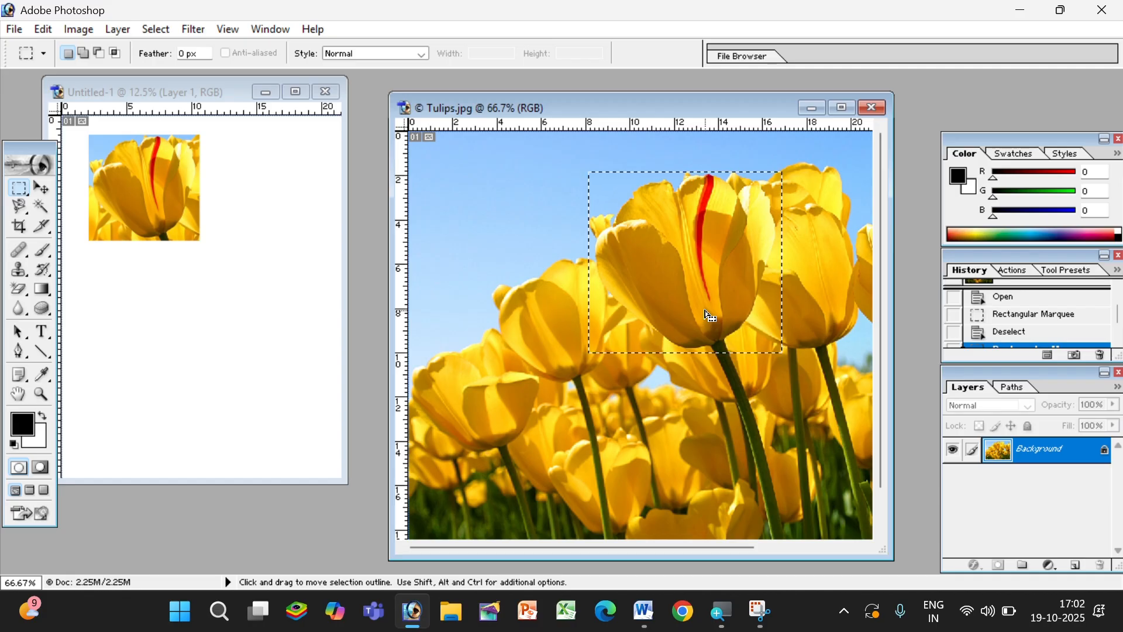
{"action": "key", "text": "ctrl"}
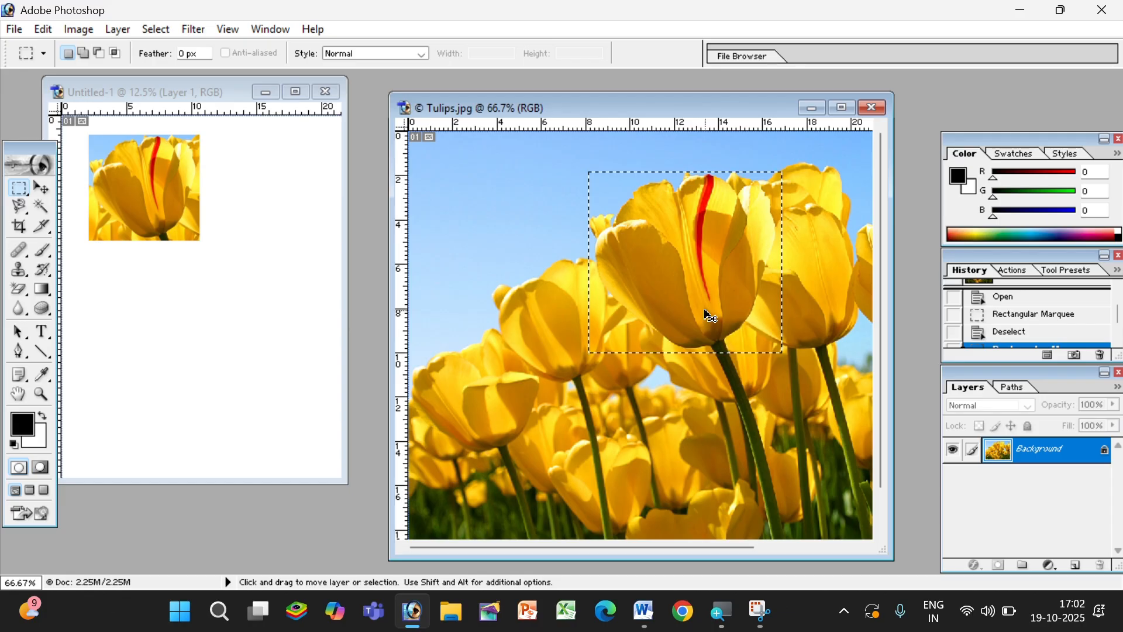
{"action": "key", "text": "ctrl+d"}
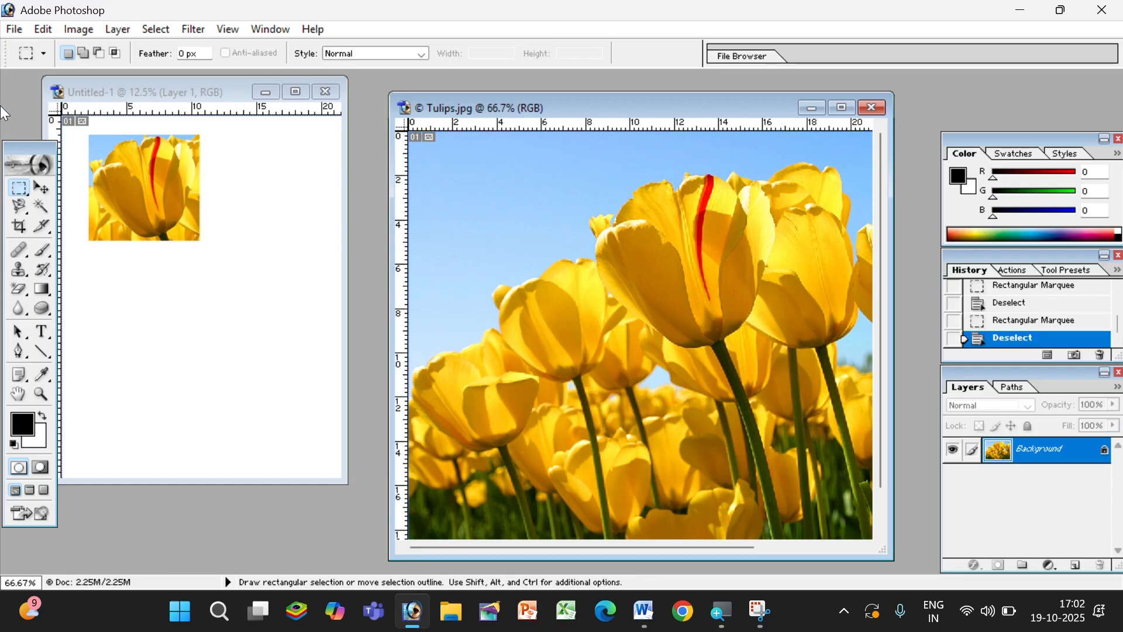
Step: Switch to the Elliptical Marquee tool, review the other marquee variants, and return to the Rectangular Marquee tool
{"action": "left_click", "coordinate": [21, 194]}
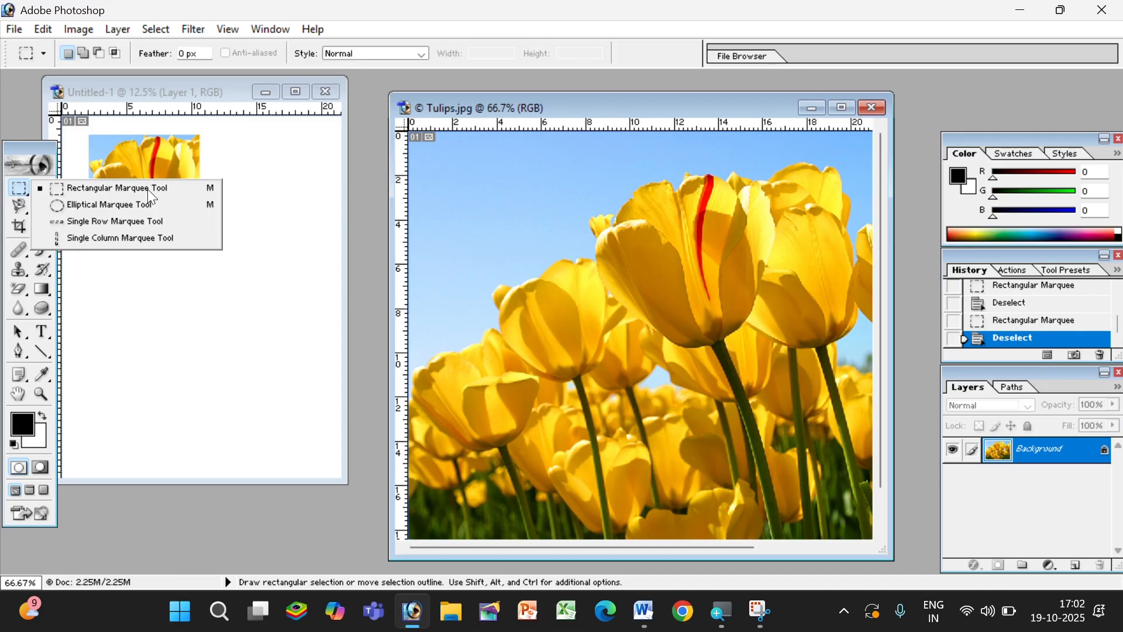
{"action": "left_click", "coordinate": [97, 206]}
{"action": "left_click", "coordinate": [10, 189]}
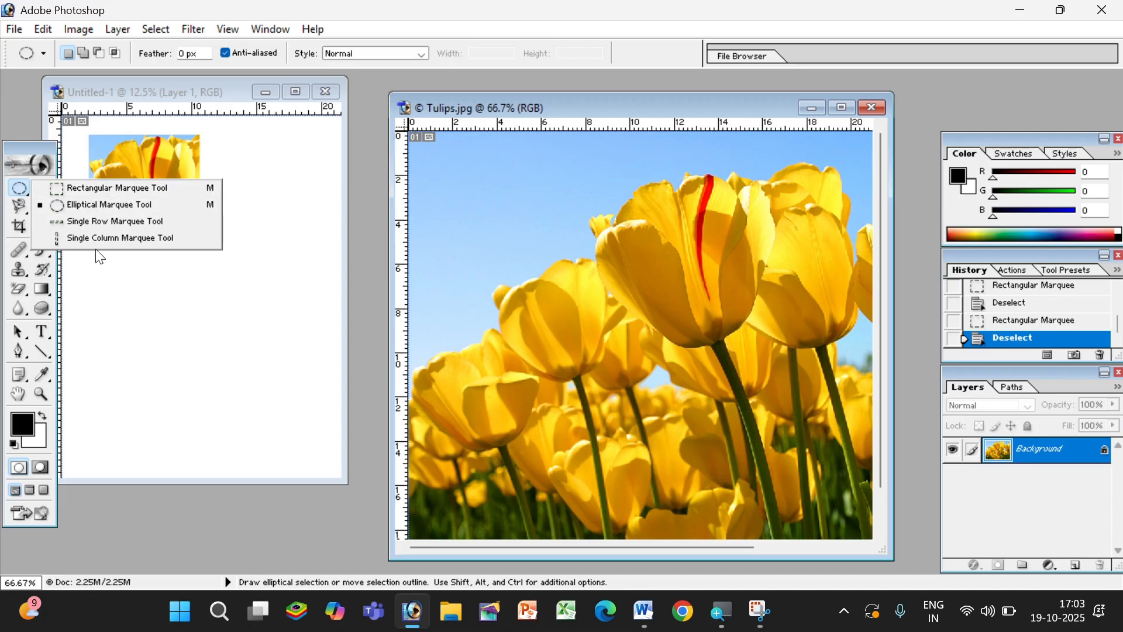
{"action": "left_click", "coordinate": [79, 188]}
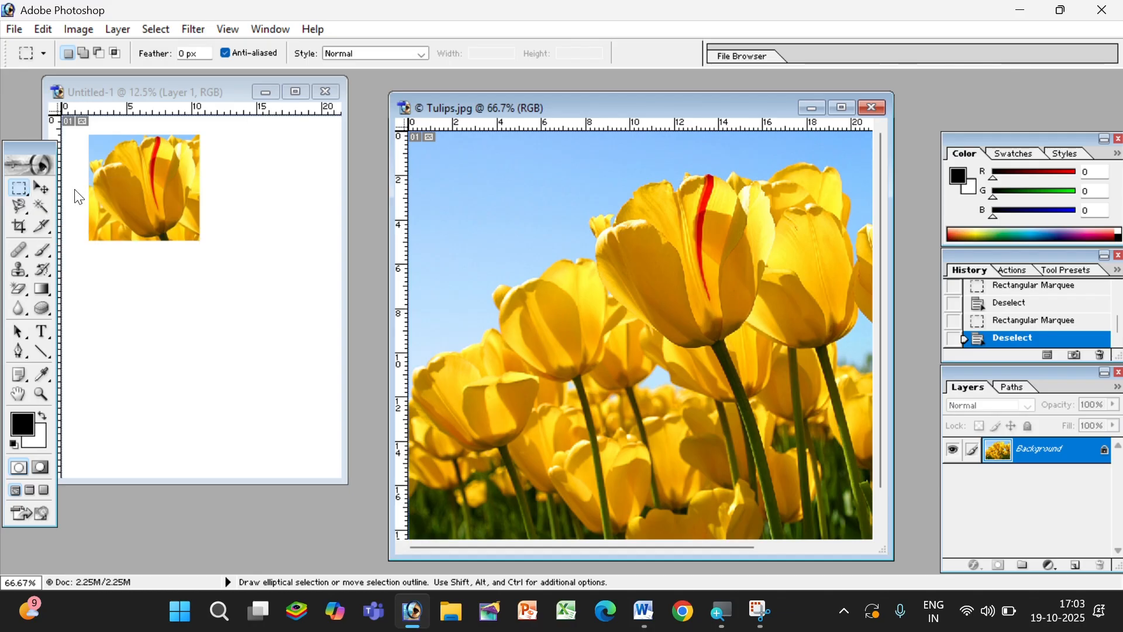
Step: Reposition the pasted tulip around the untitled page with the Move tool, finishing near the page's centre
{"action": "left_click", "coordinate": [42, 190]}
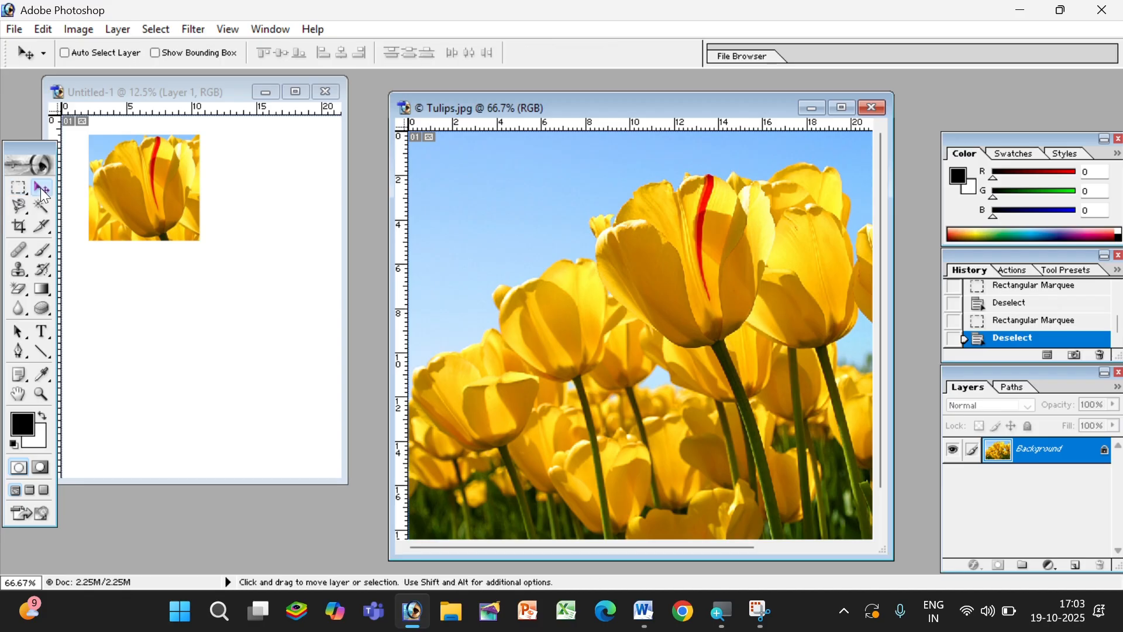
{"action": "left_click", "coordinate": [170, 203]}
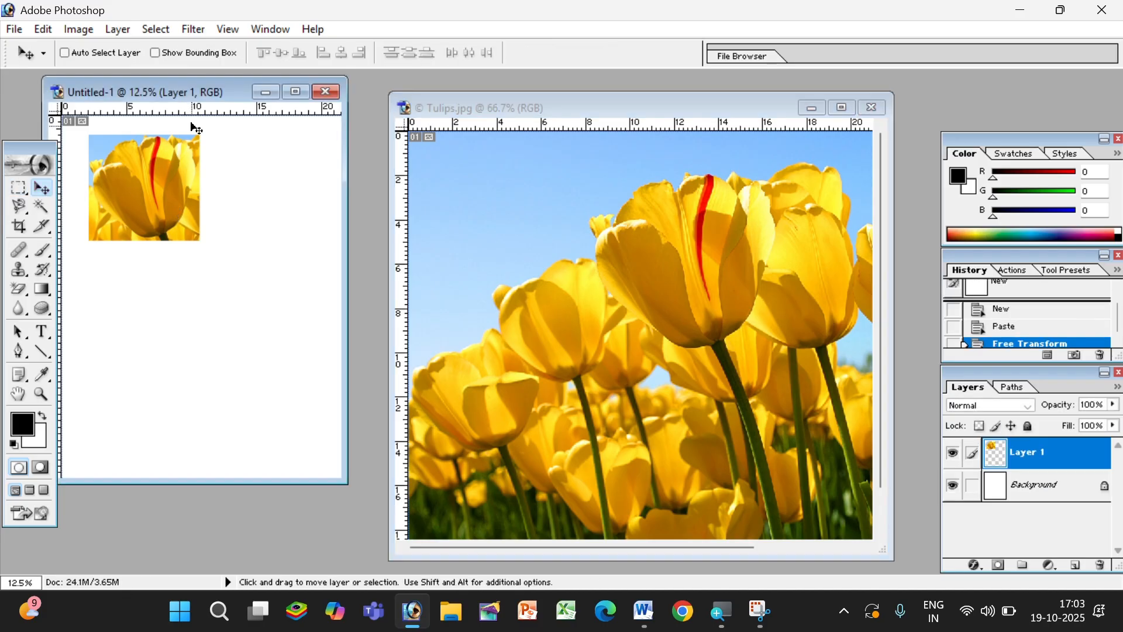
{"action": "left_click_drag", "start_coordinate": [166, 187], "coordinate": [195, 372]}
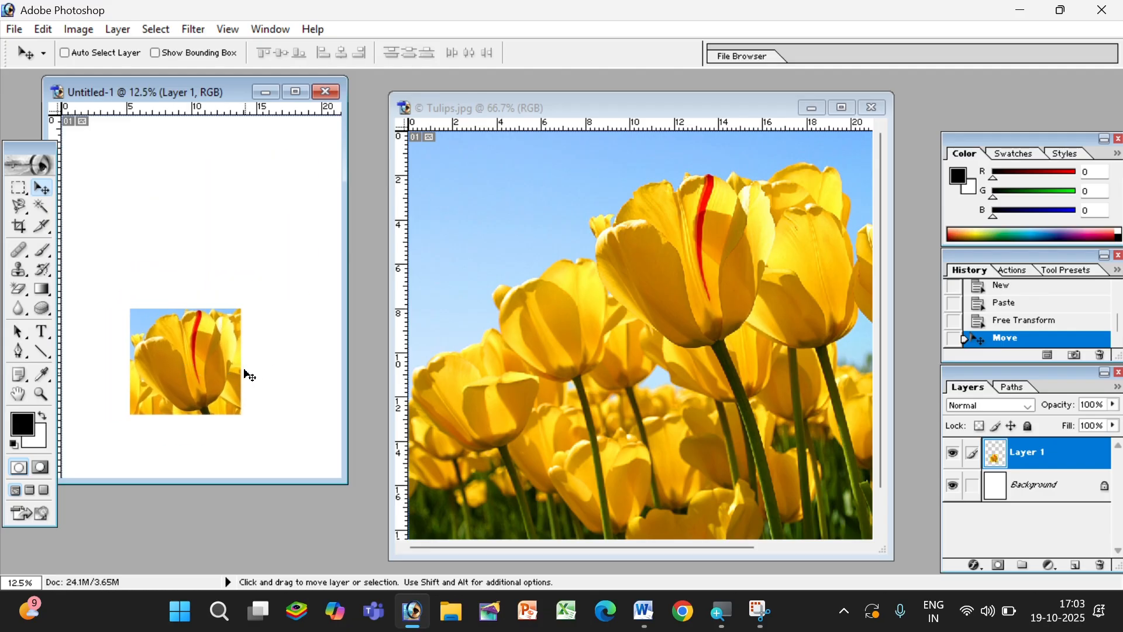
{"action": "left_click_drag", "start_coordinate": [225, 373], "coordinate": [268, 324]}
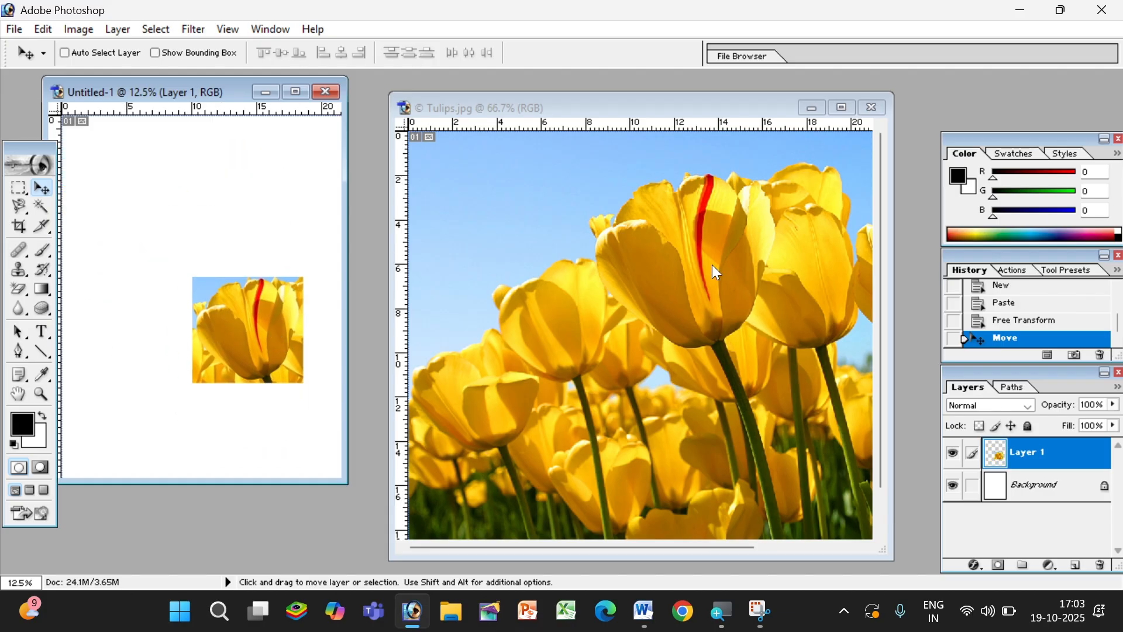
{"action": "left_click_drag", "start_coordinate": [255, 302], "coordinate": [219, 280]}
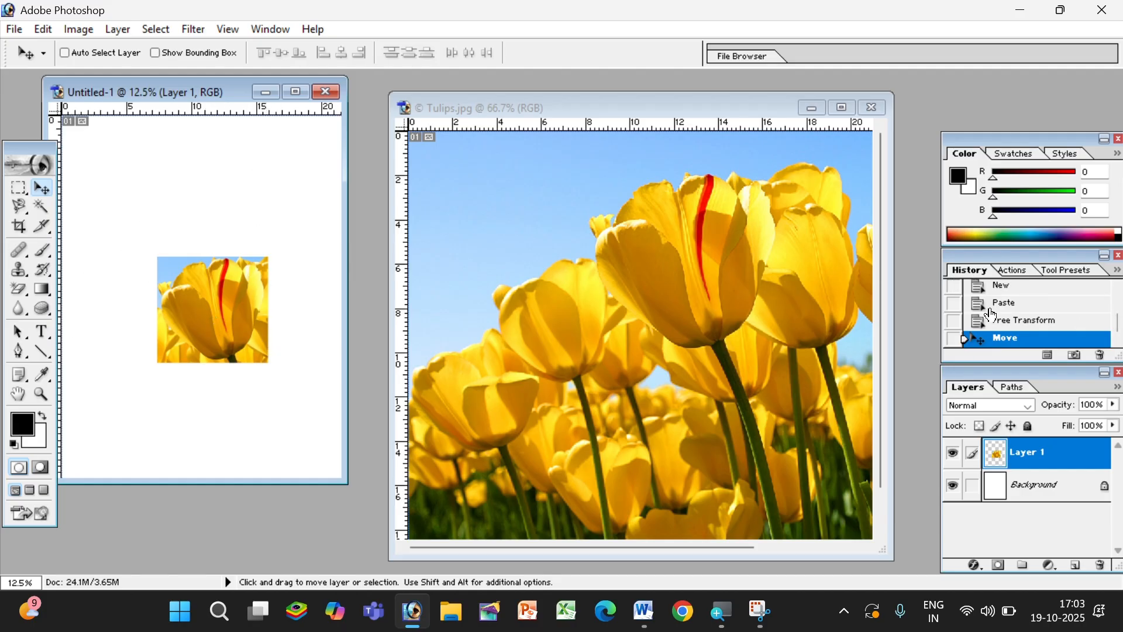
Step: Revert the untitled document to its original blank history snapshot and make Tulips.jpg the active document
{"action": "scroll", "coordinate": [982, 316], "scroll_direction": "up", "scroll_amount": 3}
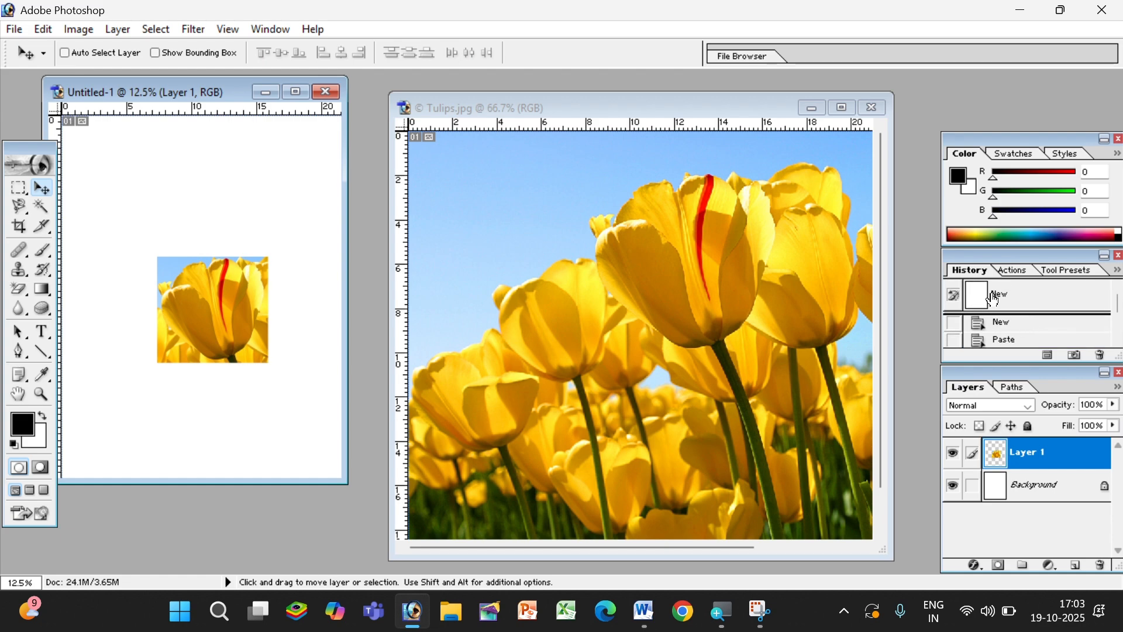
{"action": "left_click", "coordinate": [1035, 301]}
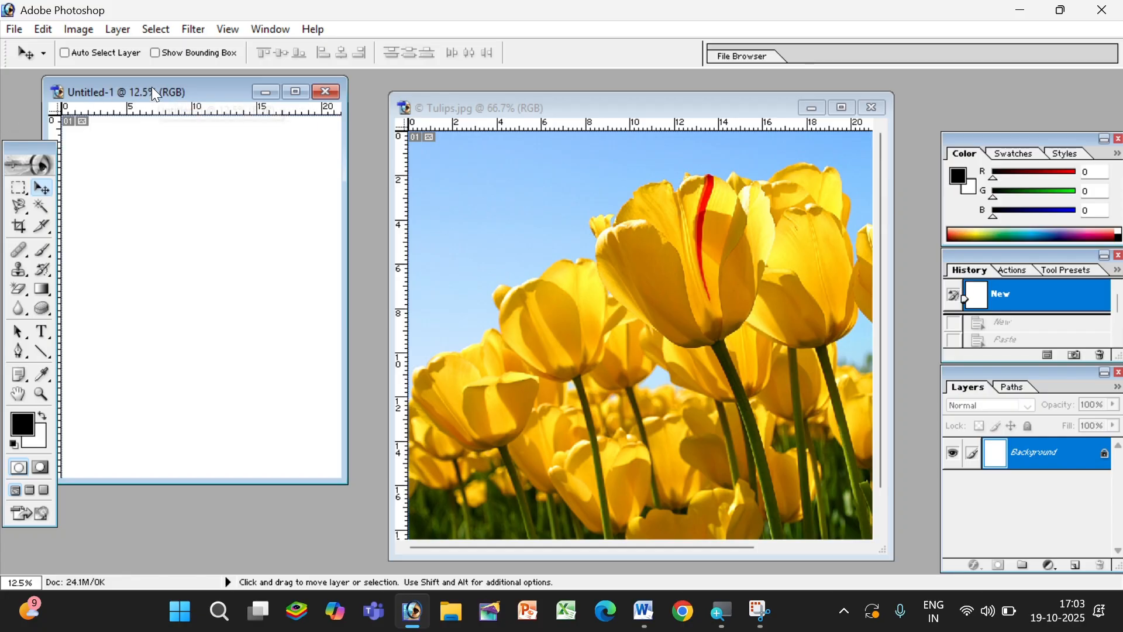
{"action": "left_click", "coordinate": [536, 108]}
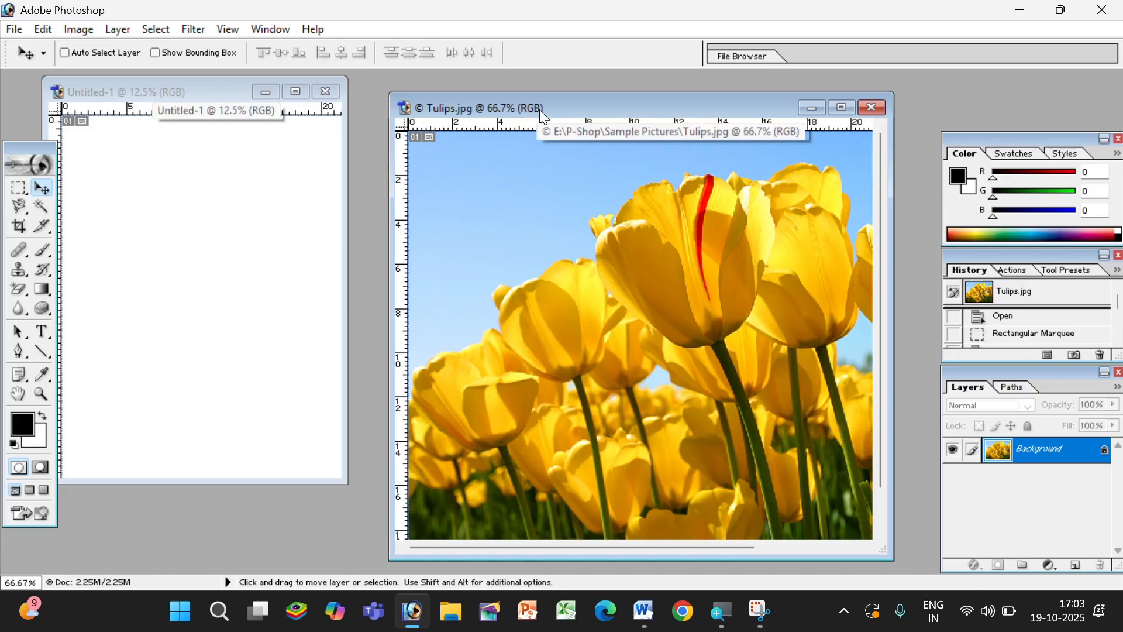
{"action": "left_click", "coordinate": [93, 90]}
{"action": "left_click", "coordinate": [538, 109]}
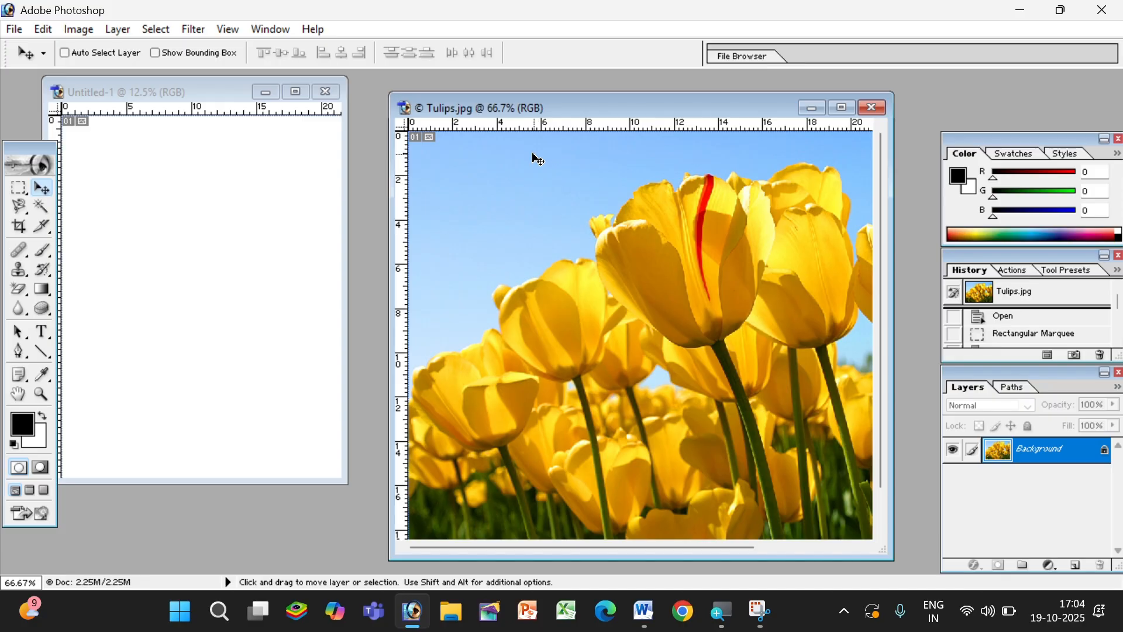
Step: Open the portrait photo 32 from the iyca folder and place its window over Tulips.jpg
{"action": "left_click", "coordinate": [121, 94]}
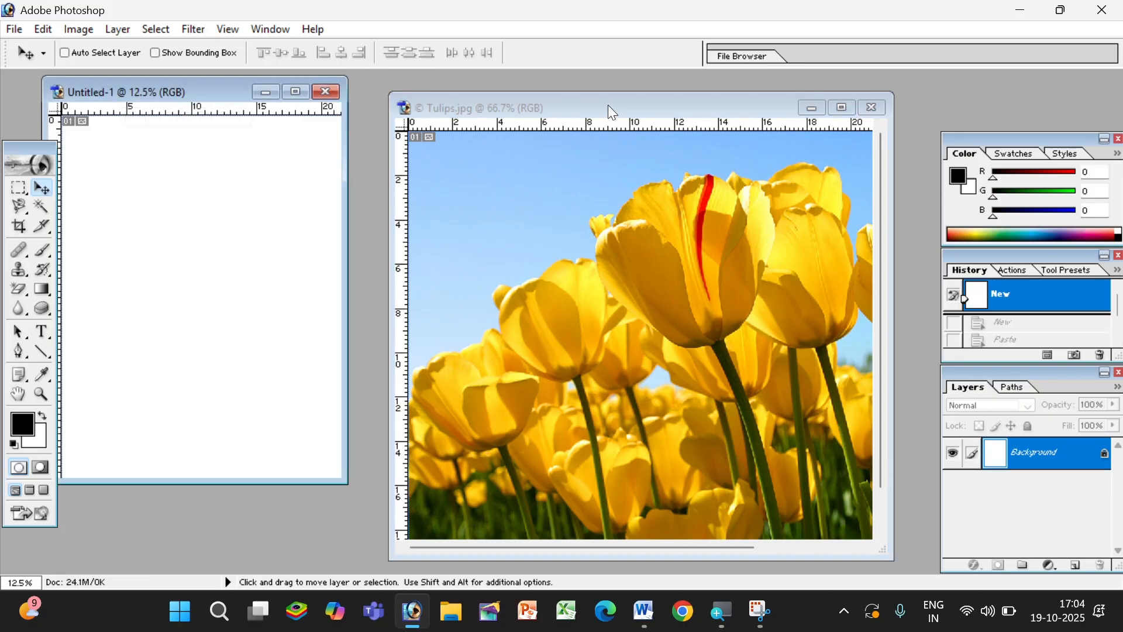
{"action": "left_click", "coordinate": [584, 105]}
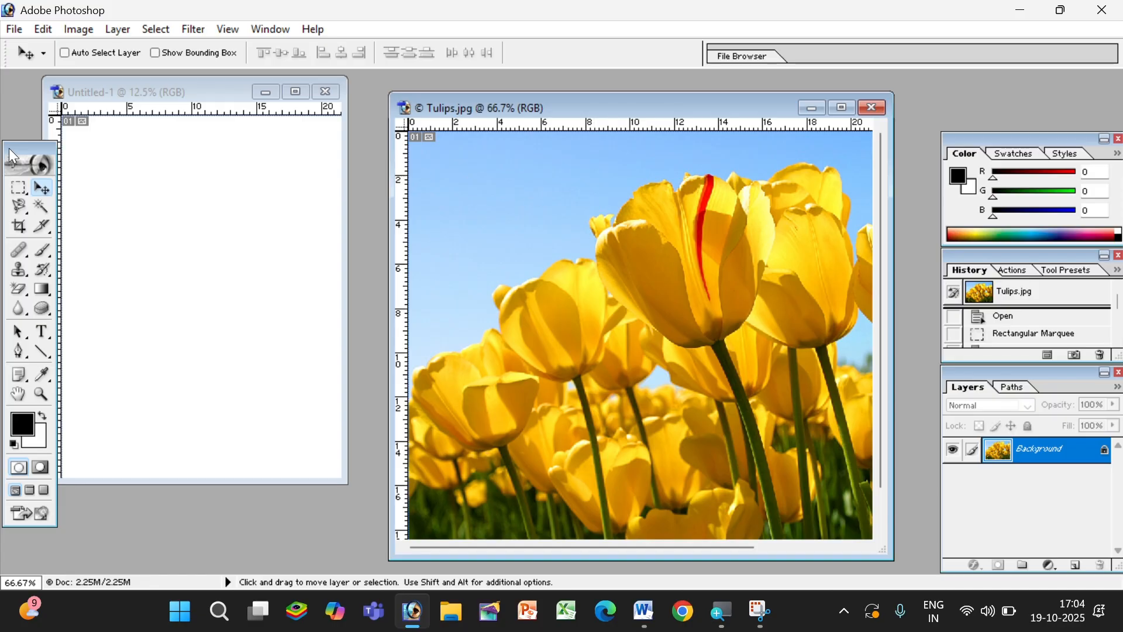
{"action": "left_click", "coordinate": [151, 87]}
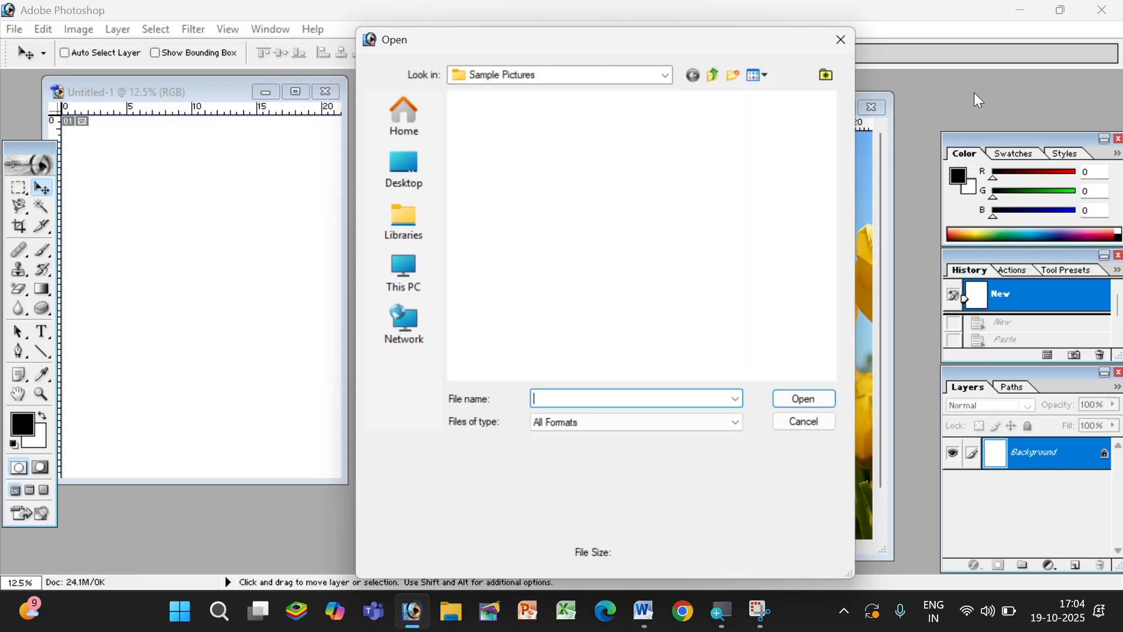
{"action": "left_click", "coordinate": [717, 74]}
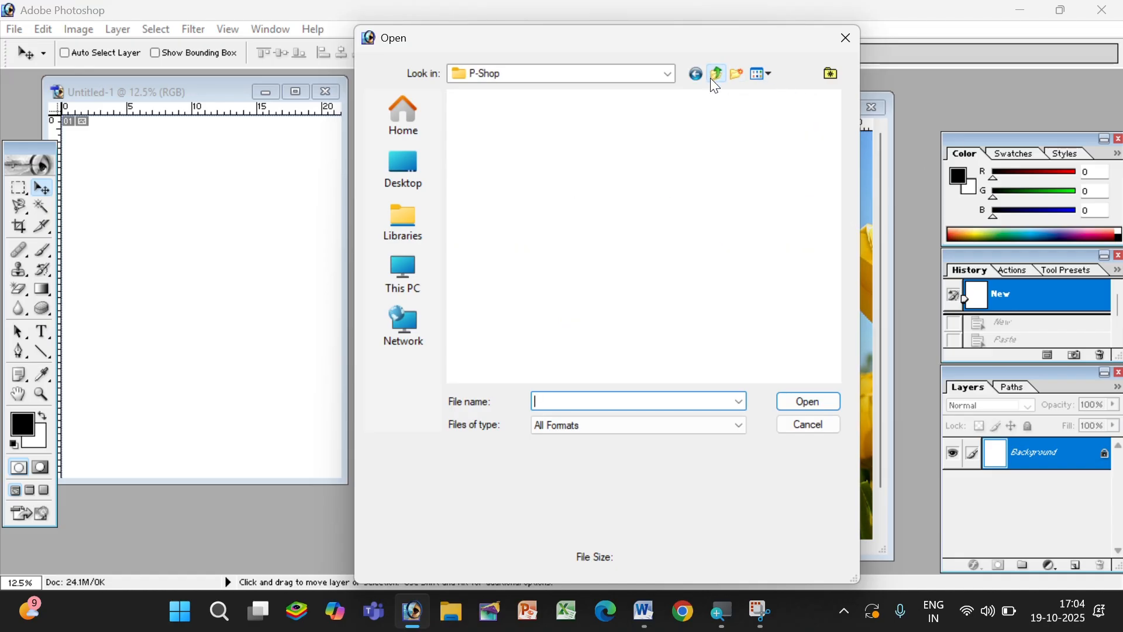
{"action": "double_click", "coordinate": [585, 169]}
{"action": "left_click", "coordinate": [717, 74]}
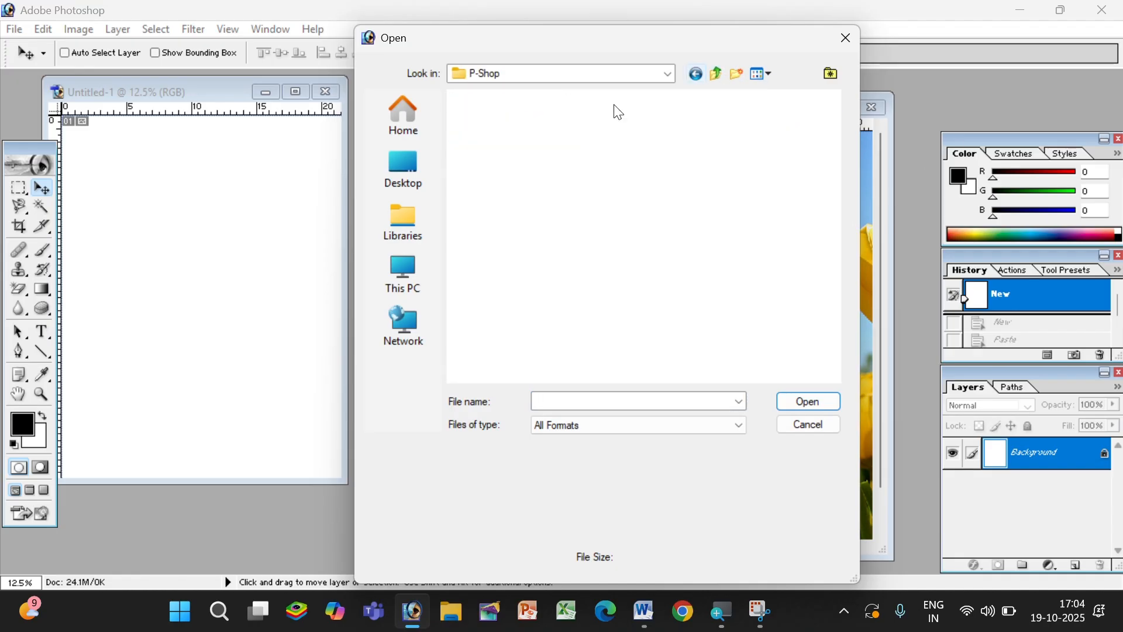
{"action": "double_click", "coordinate": [518, 140]}
{"action": "left_click", "coordinate": [588, 140]}
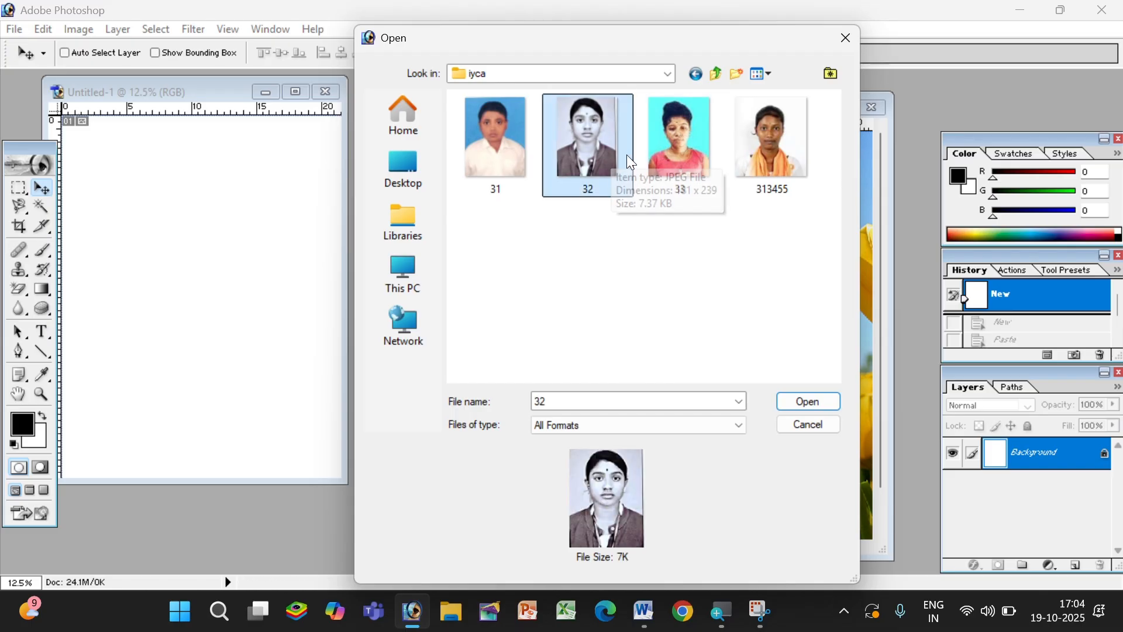
{"action": "left_click", "coordinate": [808, 401]}
{"action": "left_click_drag", "start_coordinate": [140, 108], "coordinate": [550, 172]}
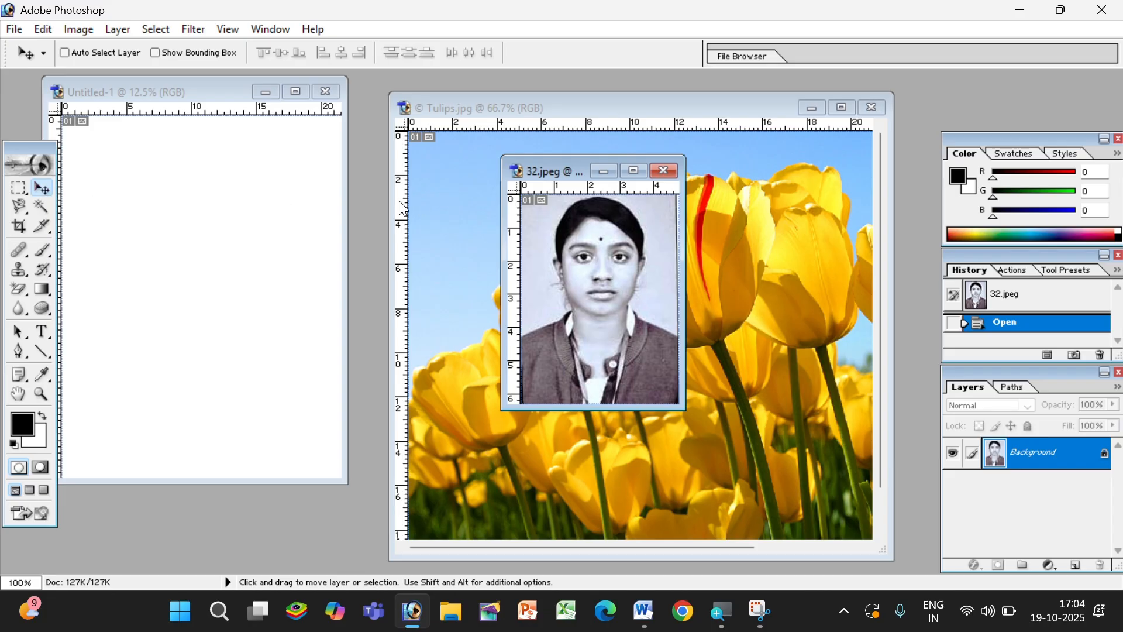
Step: Copy the portrait onto the blank untitled page with the Move tool and enlarge it to about 620% width and 581% height with Free Transform
{"action": "left_click_drag", "start_coordinate": [612, 259], "coordinate": [173, 225]}
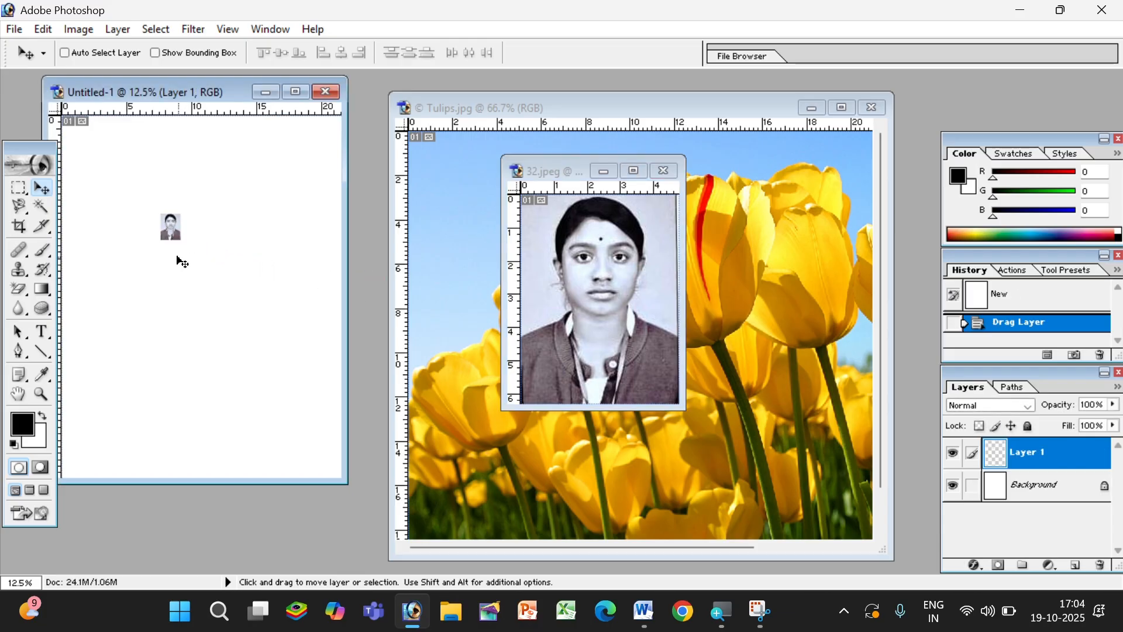
{"action": "key", "text": "ctrl+t"}
{"action": "left_click_drag", "start_coordinate": [181, 240], "coordinate": [265, 354]}
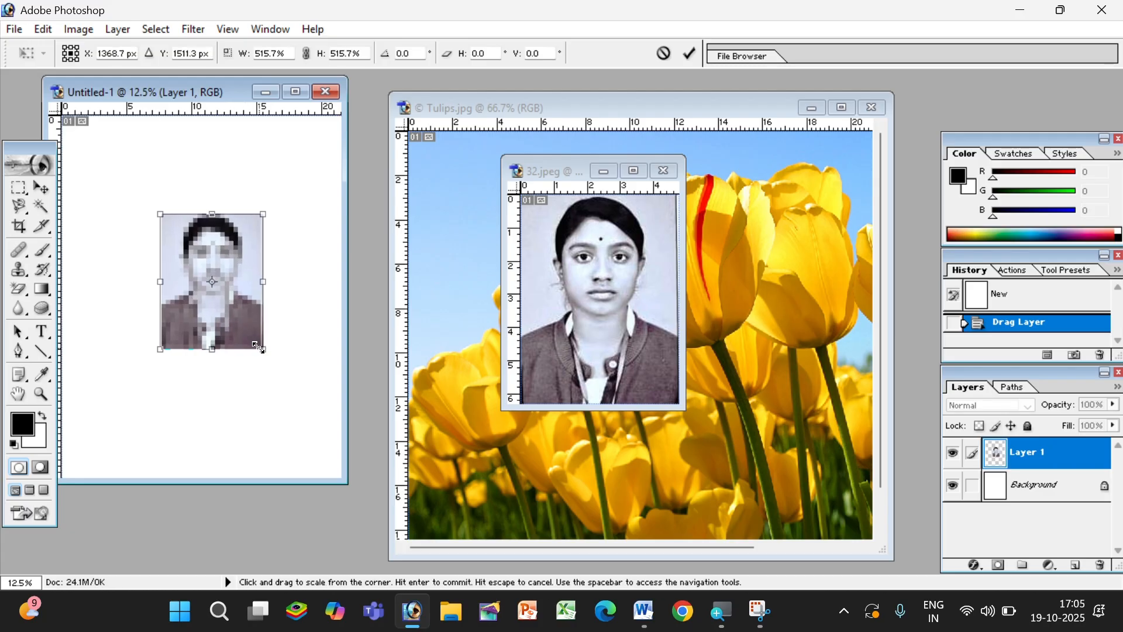
{"action": "left_click_drag", "start_coordinate": [263, 351], "coordinate": [226, 303]}
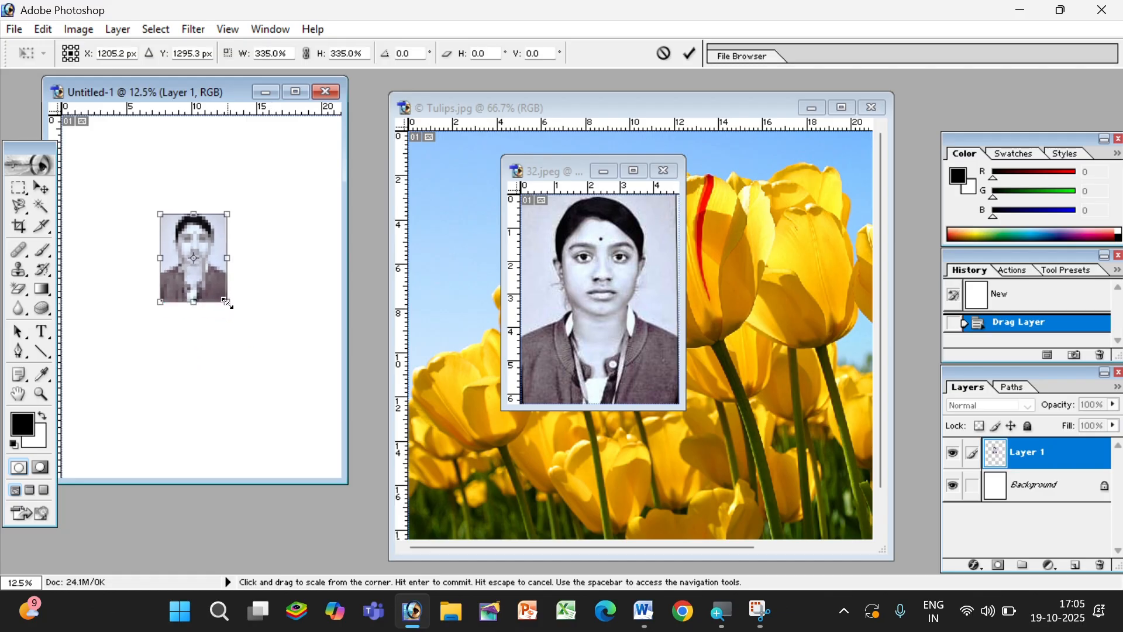
{"action": "mouse_move", "coordinate": [227, 257]}
{"action": "left_mouse_down"}
{"action": "mouse_move", "coordinate": [188, 258]}
{"action": "mouse_move", "coordinate": [239, 259]}
{"action": "left_mouse_up"}
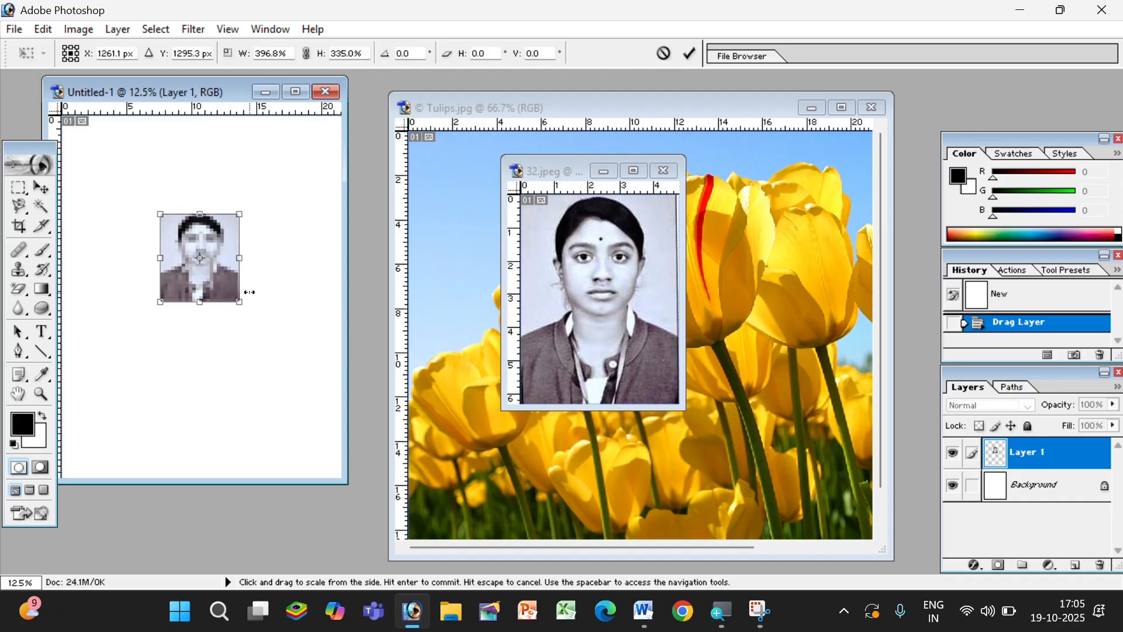
{"action": "left_click_drag", "start_coordinate": [239, 302], "coordinate": [246, 324]}
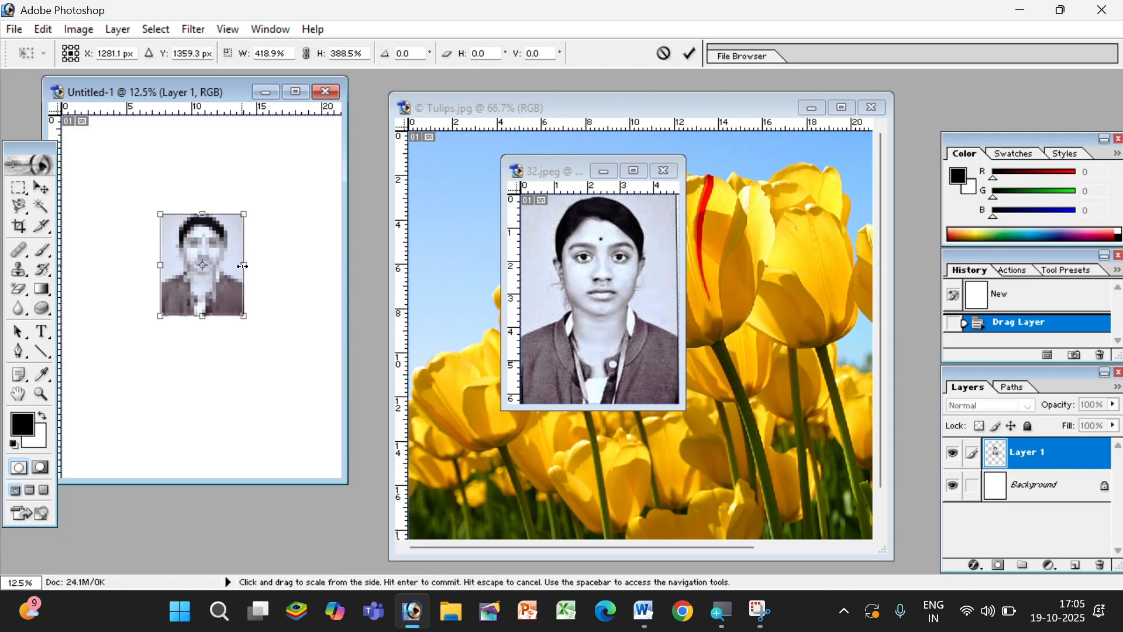
{"action": "mouse_move", "coordinate": [244, 264]}
{"action": "left_mouse_down"}
{"action": "mouse_move", "coordinate": [214, 267]}
{"action": "mouse_move", "coordinate": [242, 266]}
{"action": "left_mouse_up"}
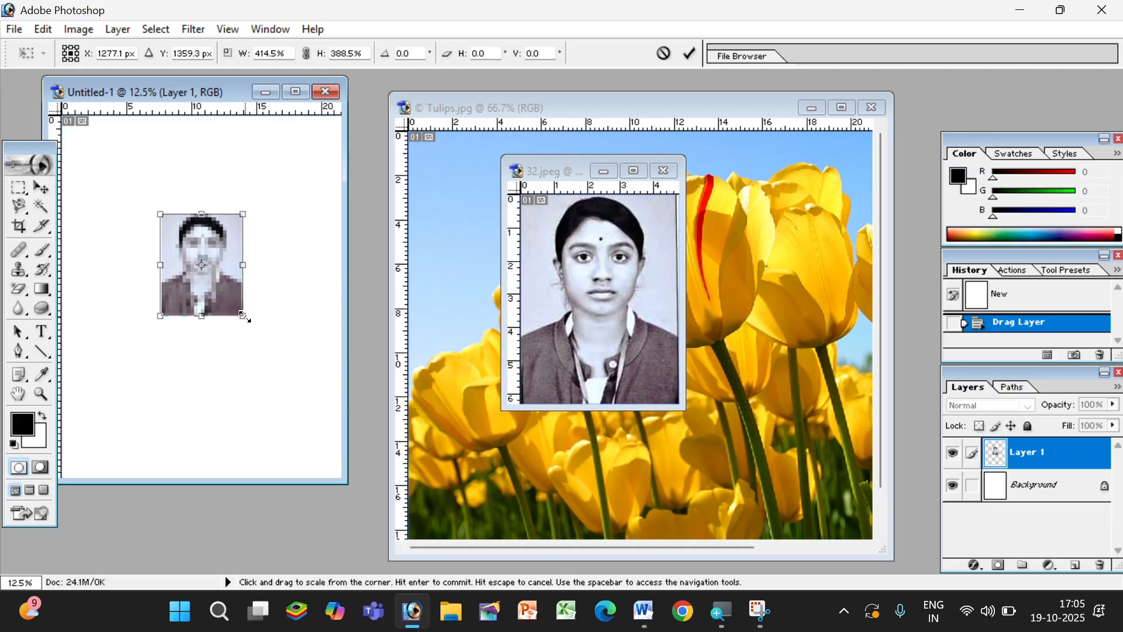
{"action": "left_click_drag", "start_coordinate": [244, 317], "coordinate": [272, 380]}
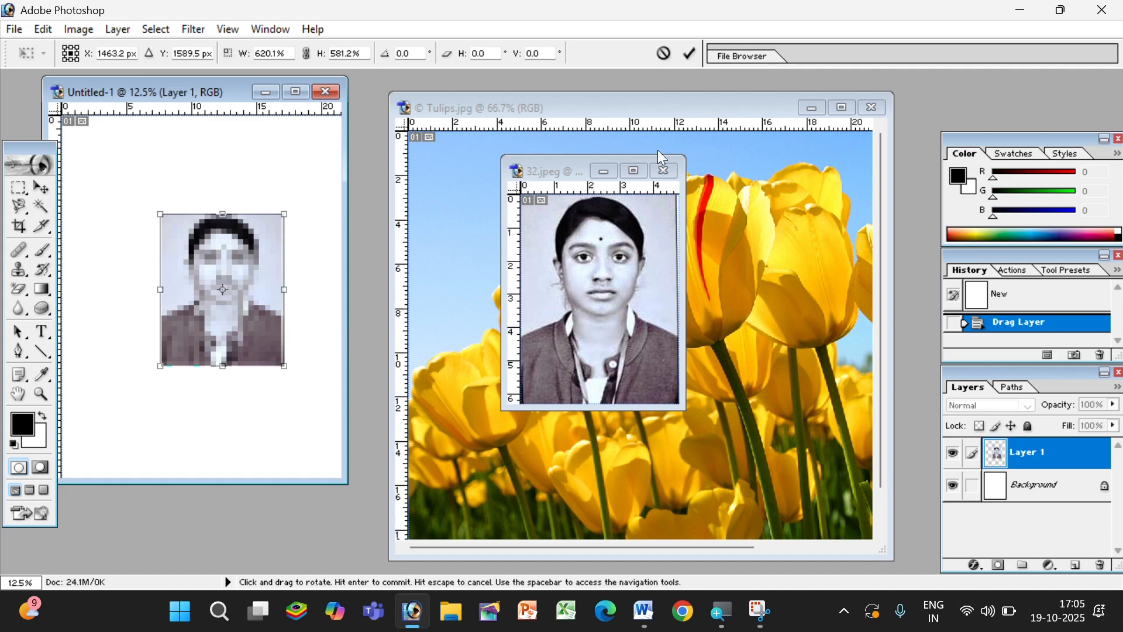
{"action": "left_click", "coordinate": [690, 57]}
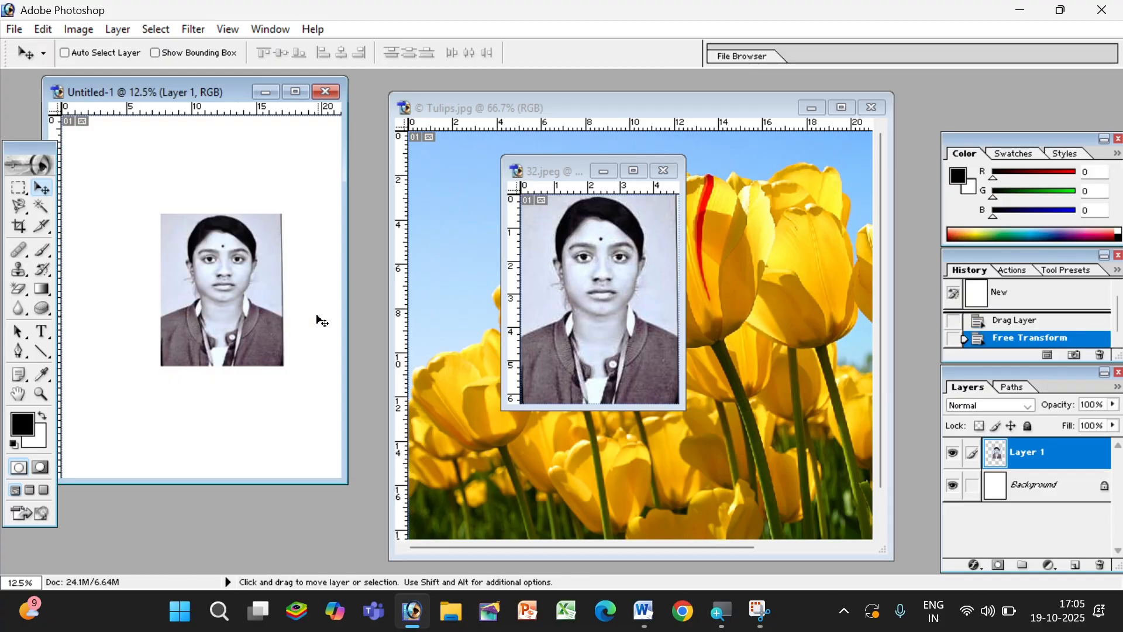
Step: Close 32.jpeg and revert the untitled document to its original blank history snapshot
{"action": "left_click", "coordinate": [663, 170]}
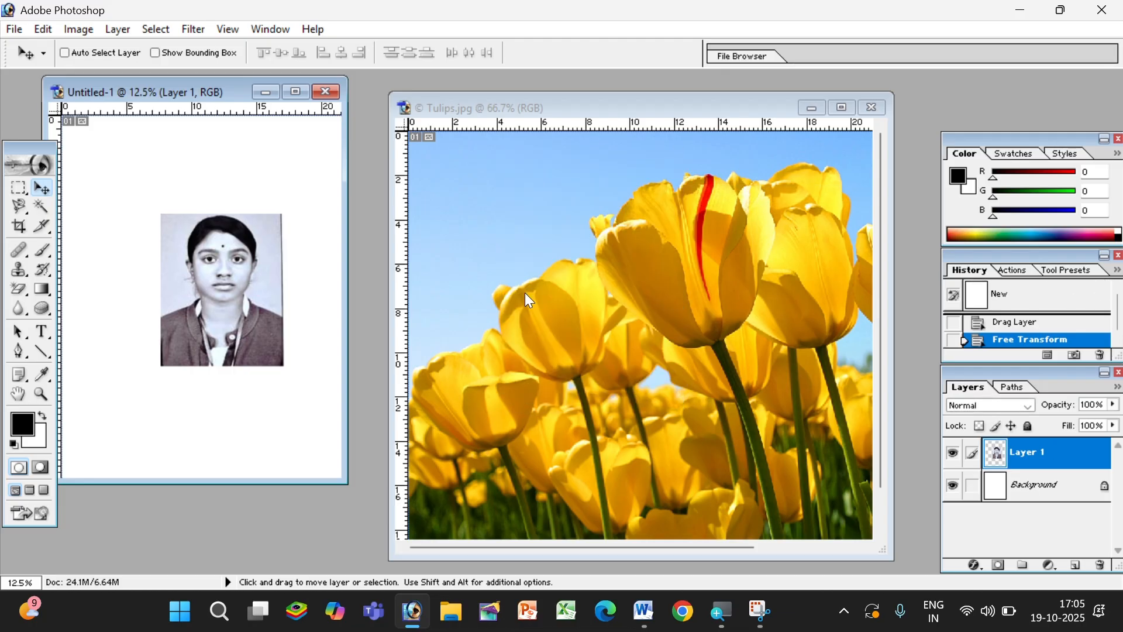
{"action": "left_click", "coordinate": [1012, 307]}
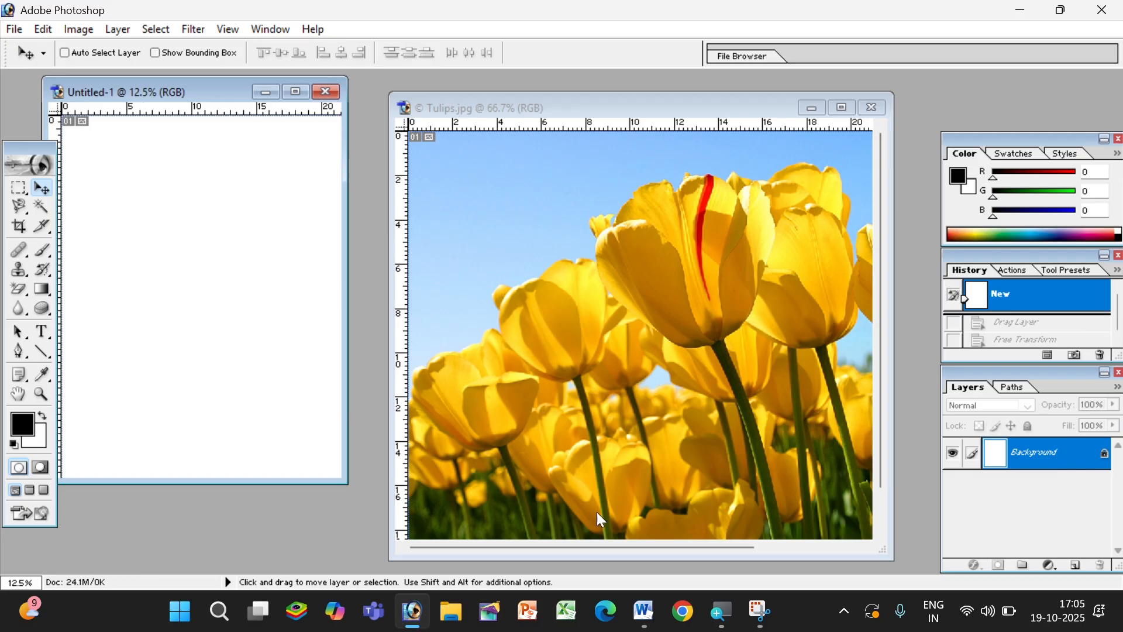
Step: Switch to the Word topic outline, review the Lasso tool entry and its variants, and return to Photoshop
{"action": "left_click", "coordinate": [644, 611]}
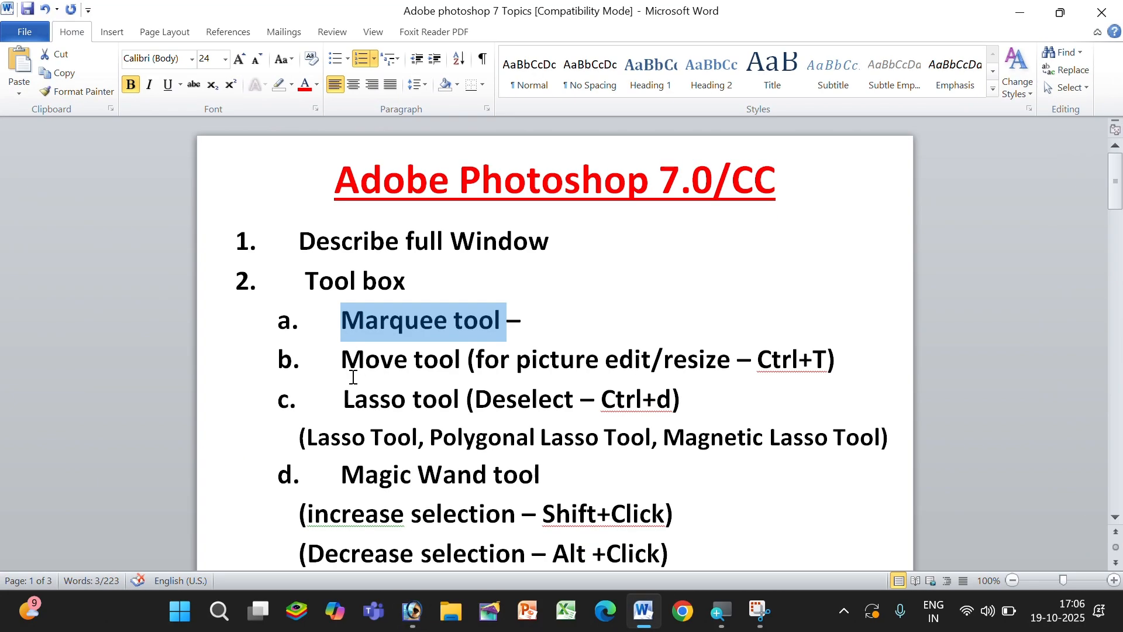
{"action": "left_click_drag", "start_coordinate": [343, 400], "coordinate": [465, 416]}
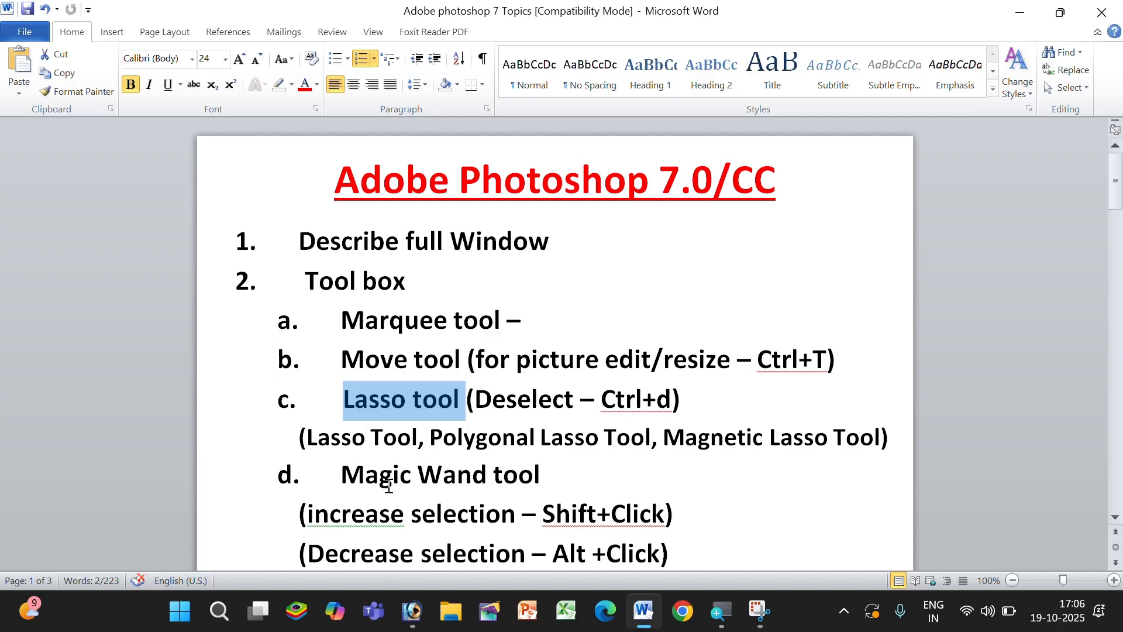
{"action": "left_click_drag", "start_coordinate": [307, 445], "coordinate": [881, 446]}
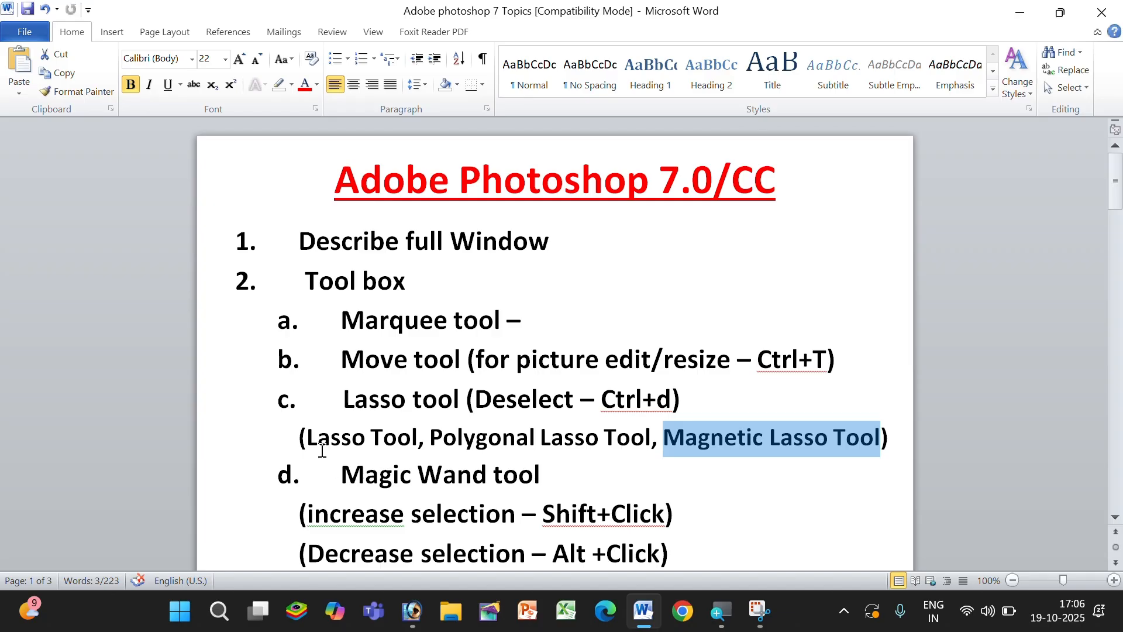
{"action": "left_click_drag", "start_coordinate": [344, 400], "coordinate": [463, 404]}
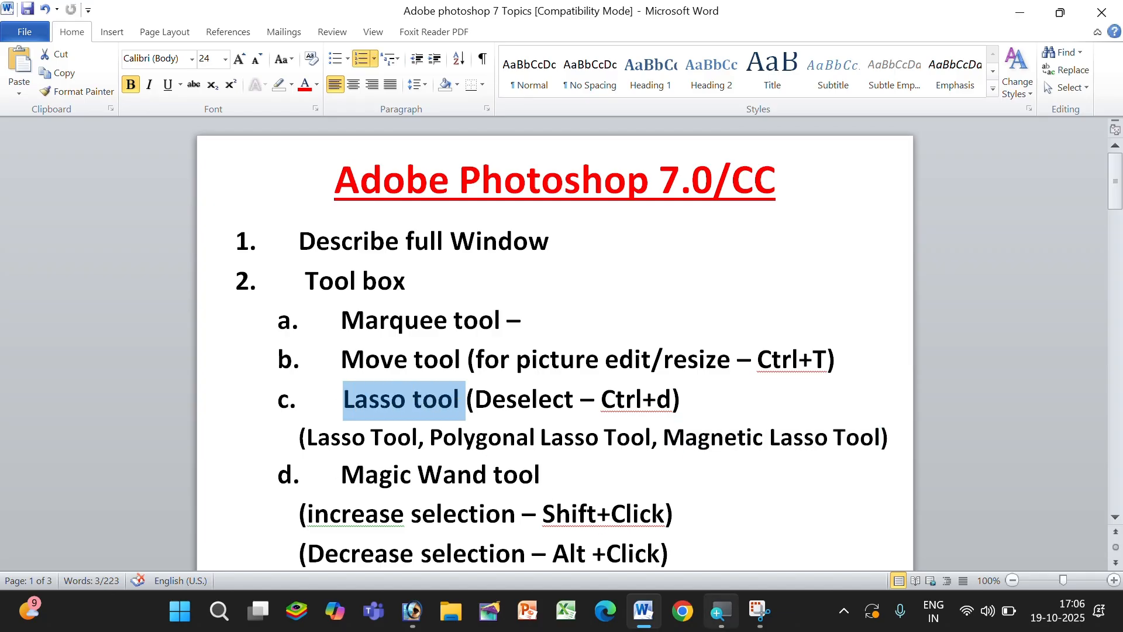
{"action": "mouse_move", "coordinate": [721, 611]}
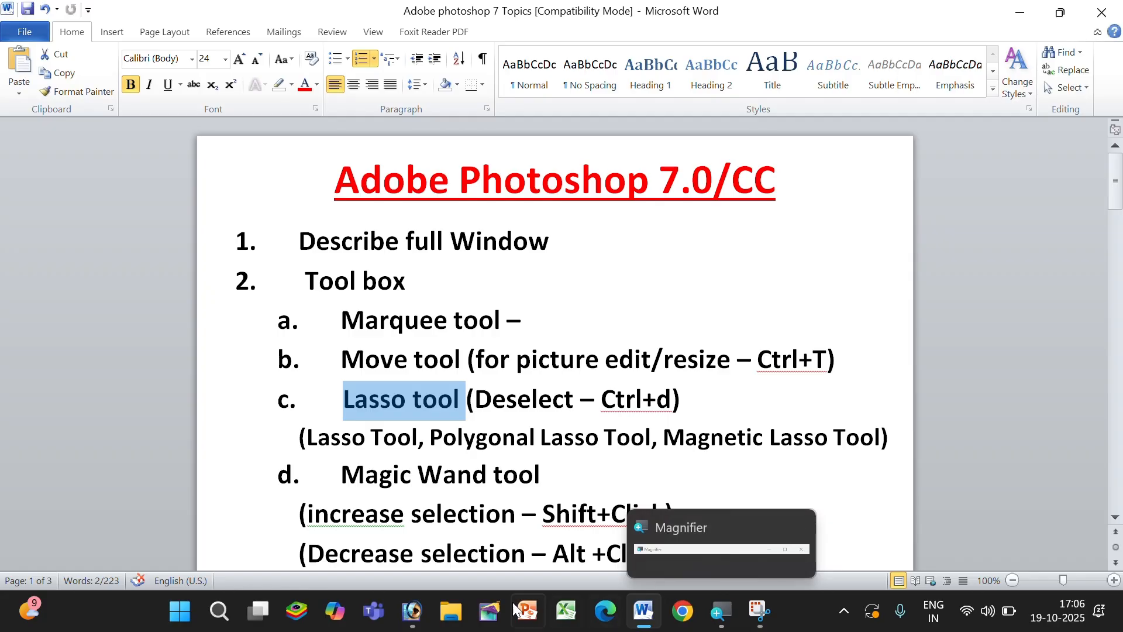
{"action": "left_click", "coordinate": [412, 611]}
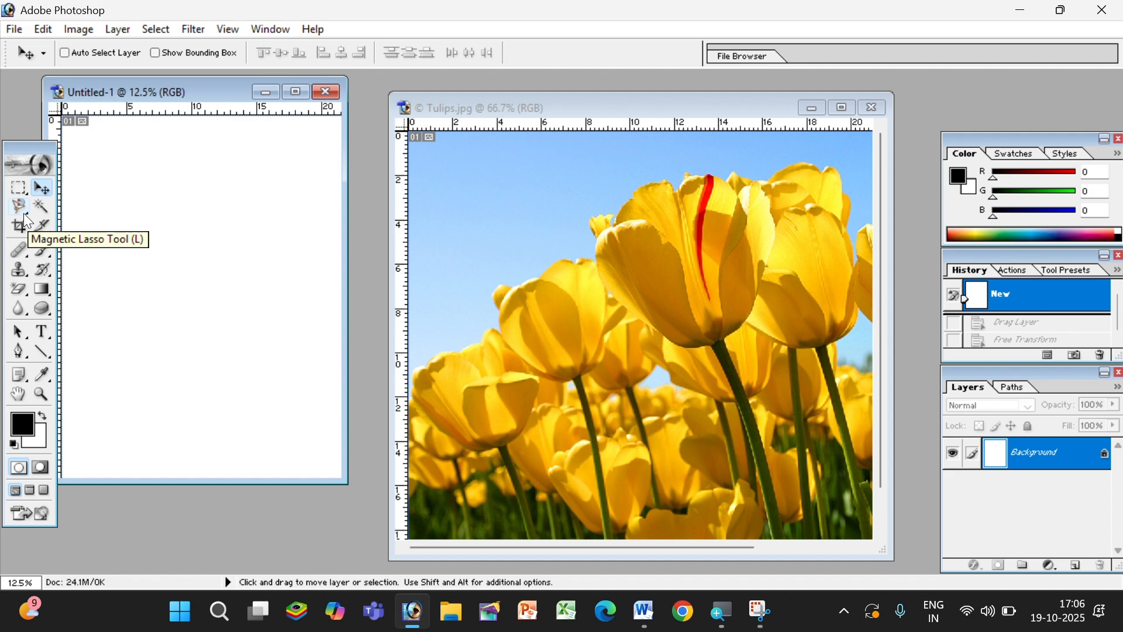
{"action": "left_click_drag", "start_coordinate": [19, 206], "coordinate": [75, 206]}
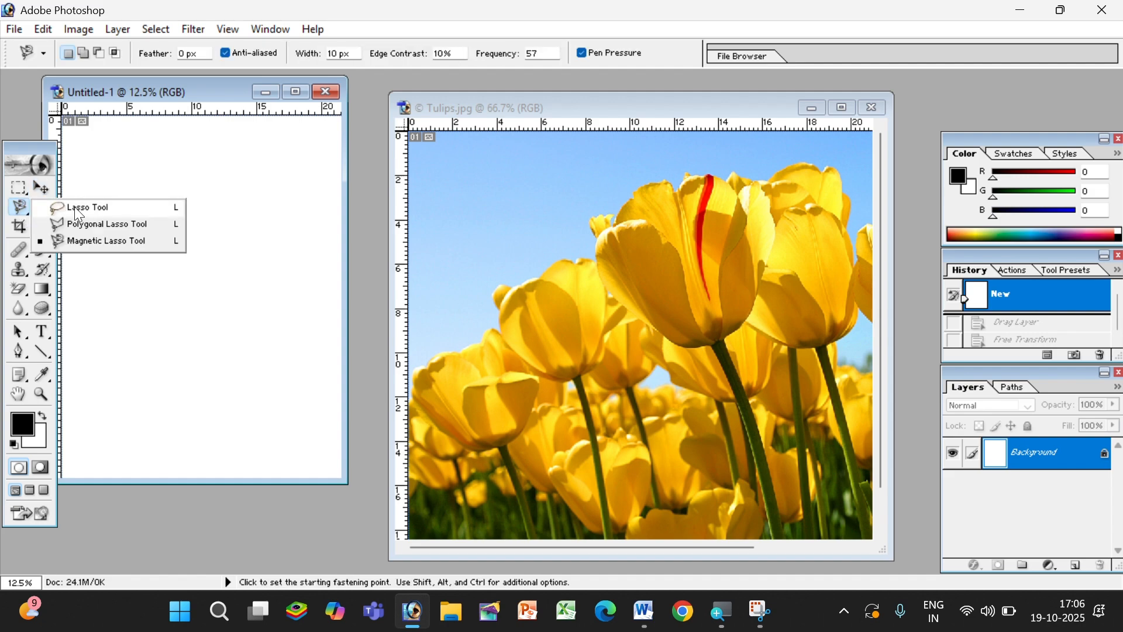
{"action": "left_click", "coordinate": [218, 306]}
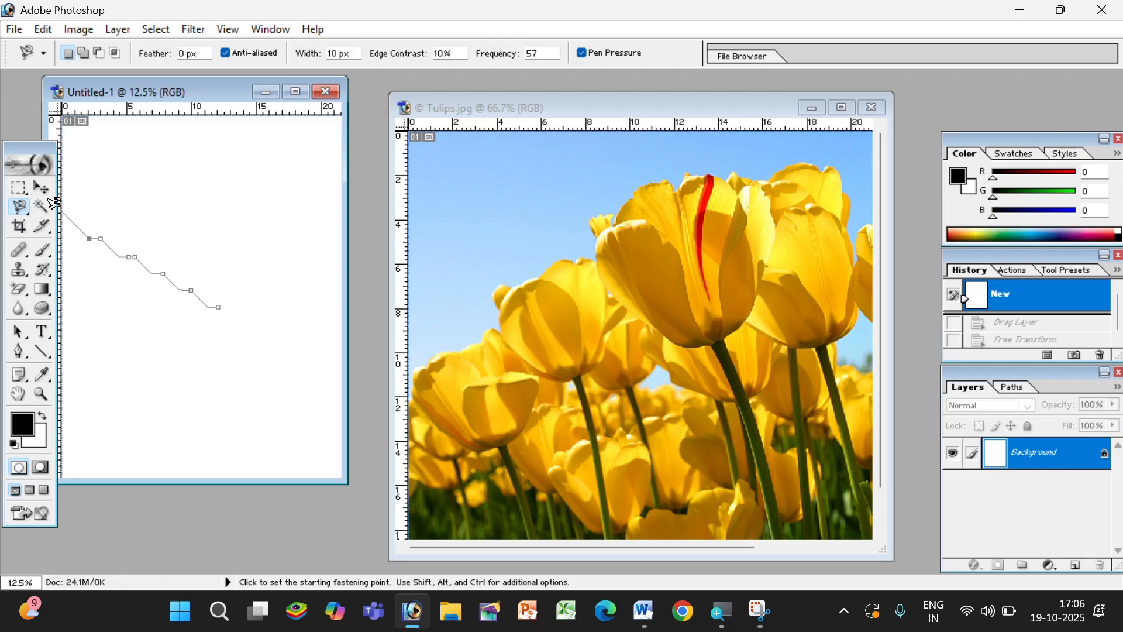
{"action": "double_click", "coordinate": [138, 250]}
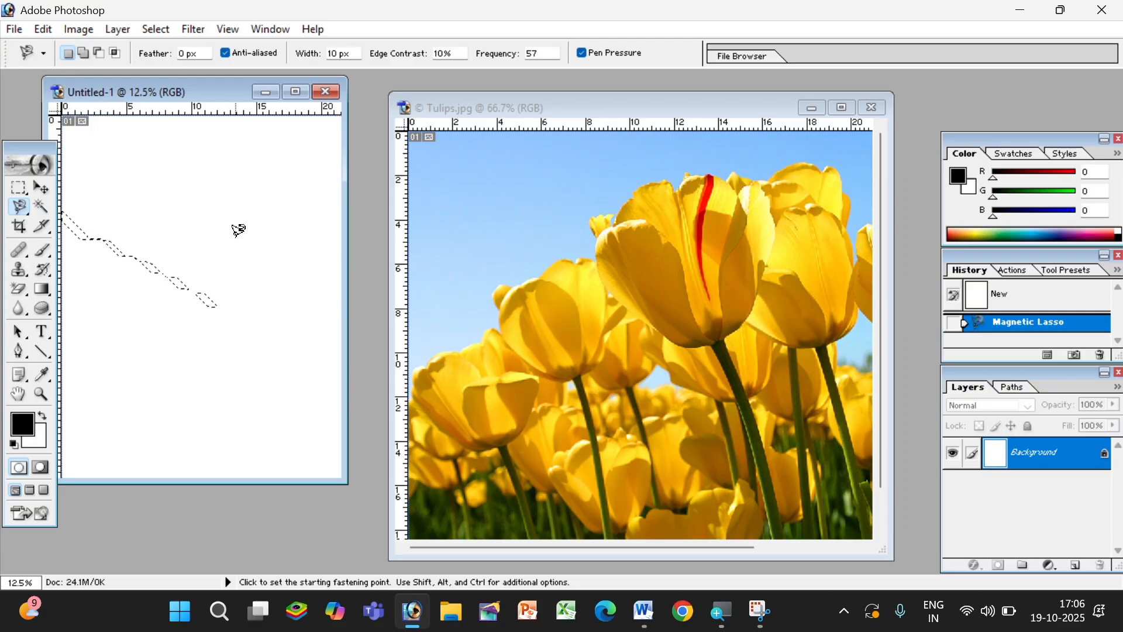
{"action": "key", "text": "ctrl+d"}
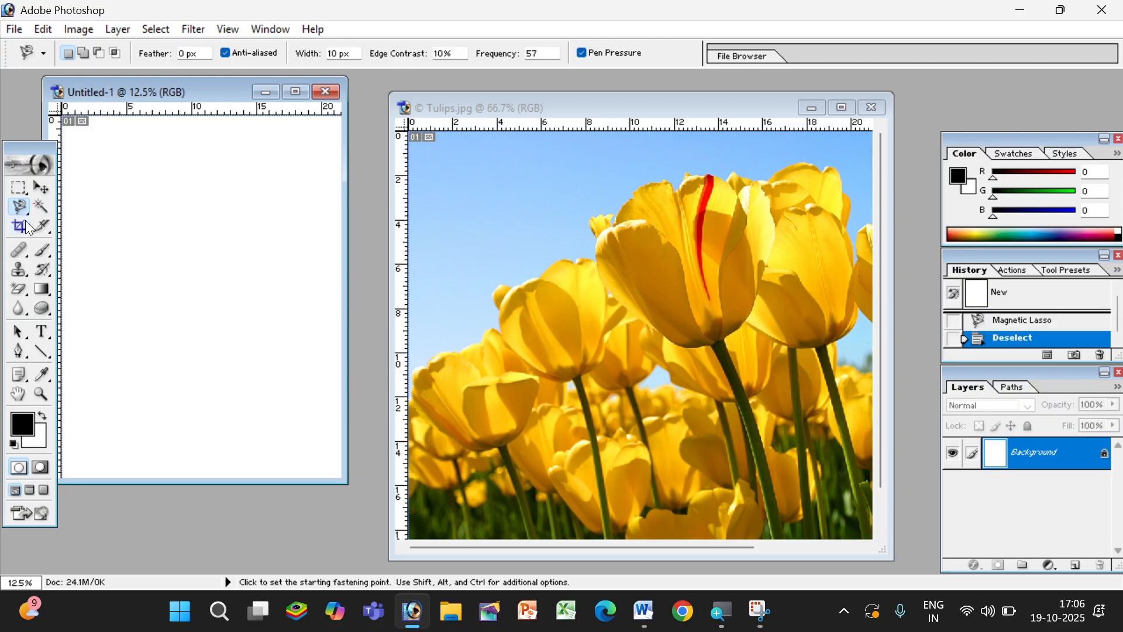
Step: Trace a freehand selection around the left petal of the large foreground tulip in Tulips.jpg with the standard Lasso tool
{"action": "left_click_drag", "start_coordinate": [27, 208], "coordinate": [74, 206]}
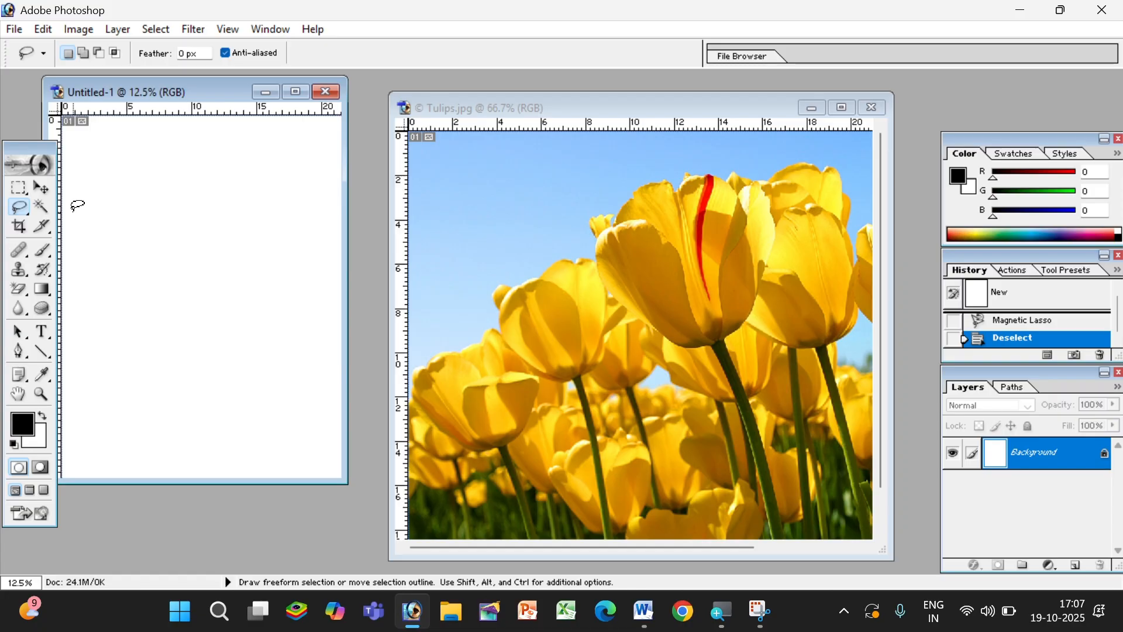
{"action": "left_click", "coordinate": [23, 209]}
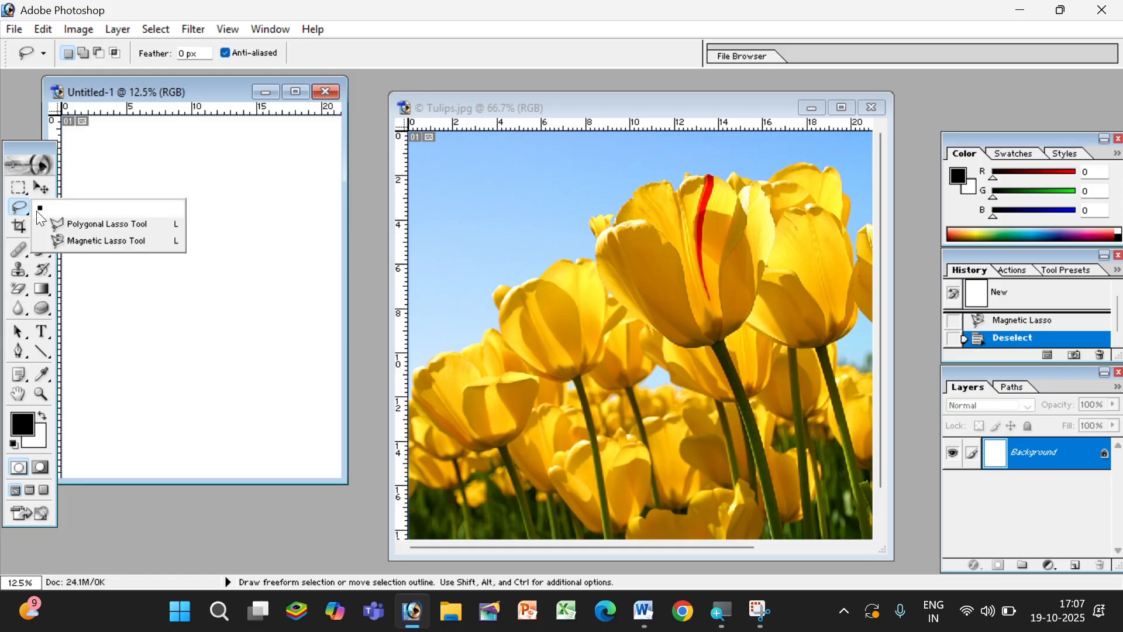
{"action": "left_click", "coordinate": [69, 208]}
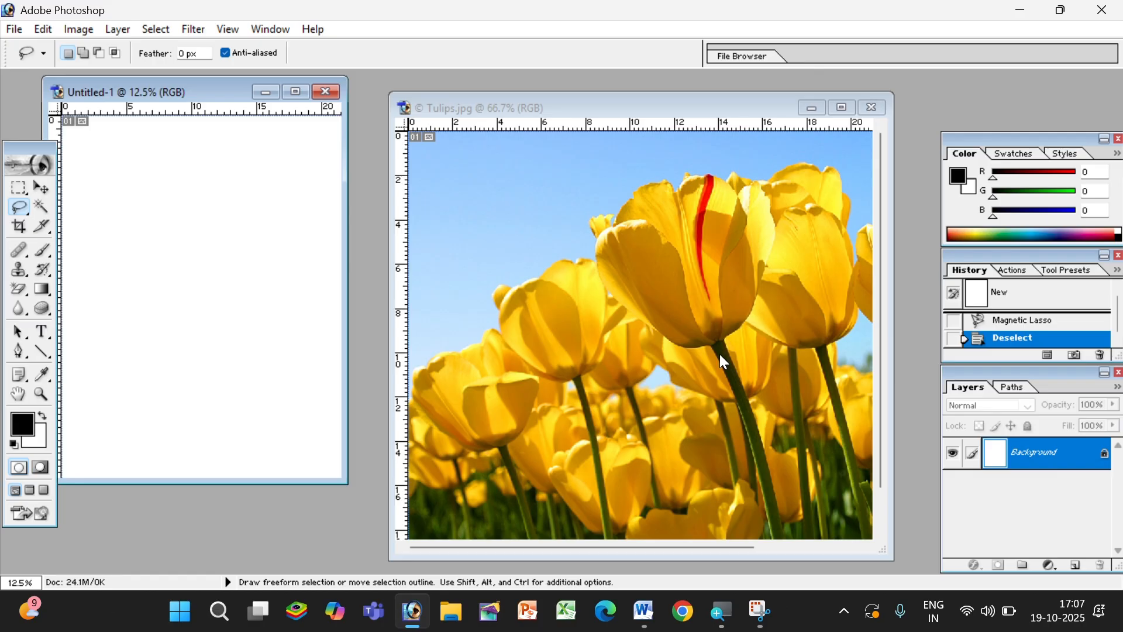
{"action": "left_click", "coordinate": [669, 98]}
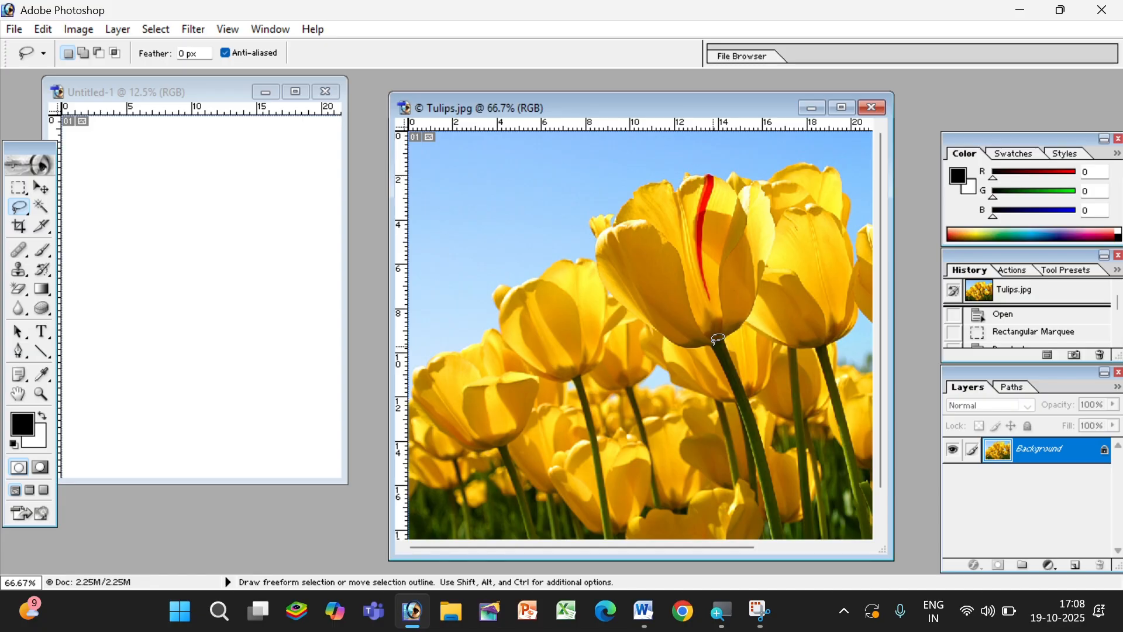
{"action": "mouse_move", "coordinate": [713, 344]}
{"action": "left_mouse_down"}
{"action": "mouse_move", "coordinate": [670, 231]}
{"action": "mouse_move", "coordinate": [616, 218]}
{"action": "mouse_move", "coordinate": [597, 250]}
{"action": "mouse_move", "coordinate": [614, 295]}
{"action": "mouse_move", "coordinate": [676, 341]}
{"action": "mouse_move", "coordinate": [712, 343]}
{"action": "left_mouse_up"}
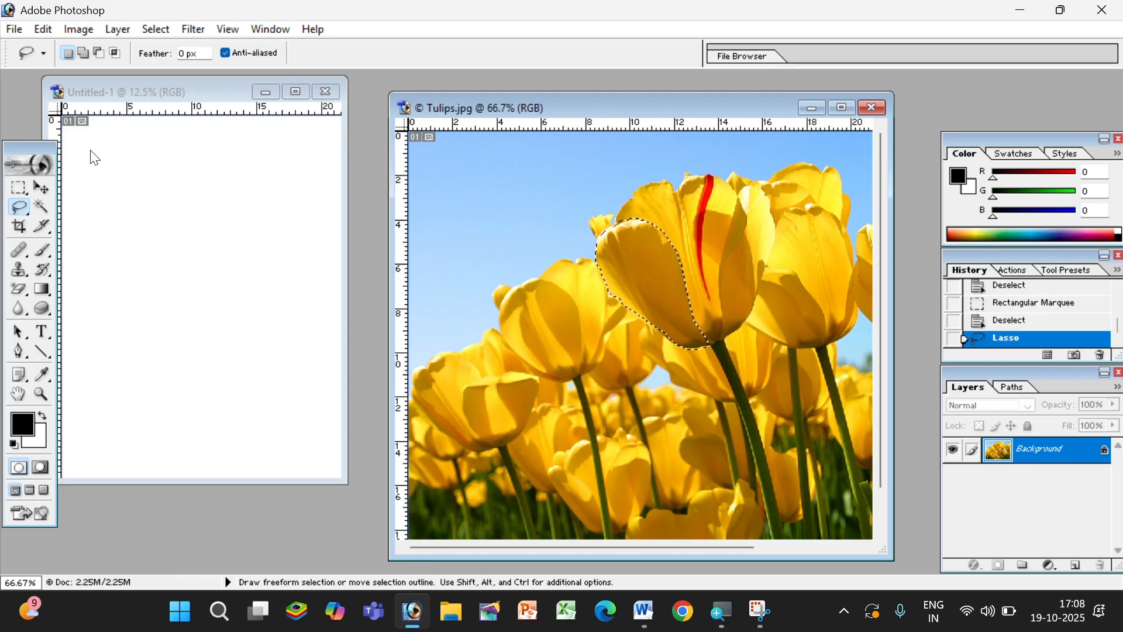
Step: Copy the selected petal onto the blank untitled page with the Move tool and enlarge it to about 334% with Free Transform
{"action": "left_click", "coordinate": [41, 187]}
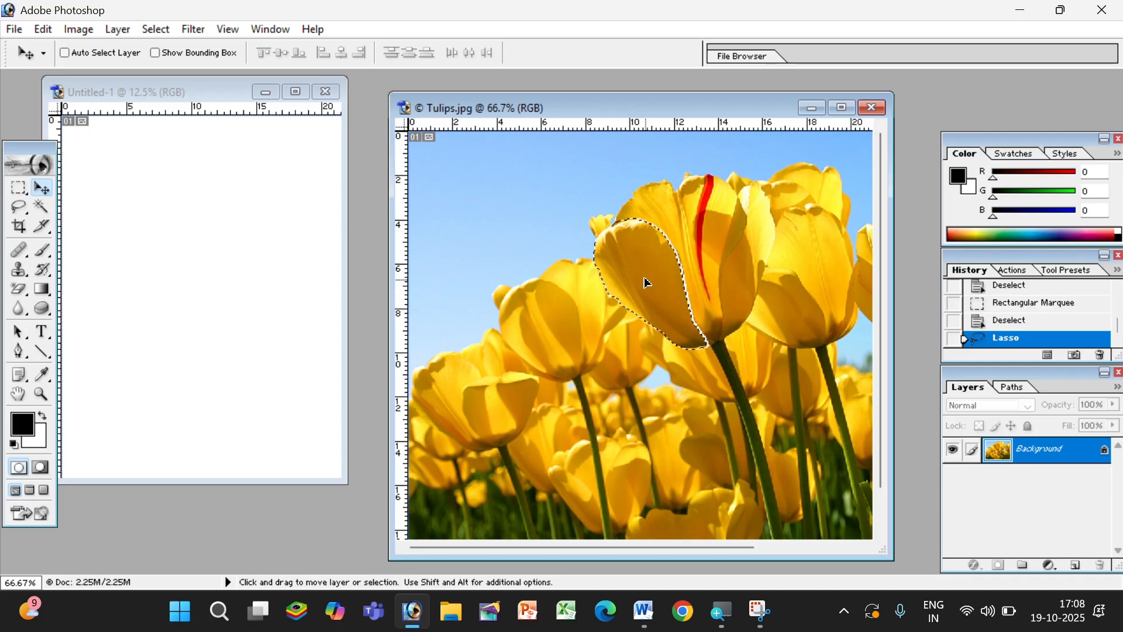
{"action": "left_click_drag", "start_coordinate": [647, 283], "coordinate": [265, 219]}
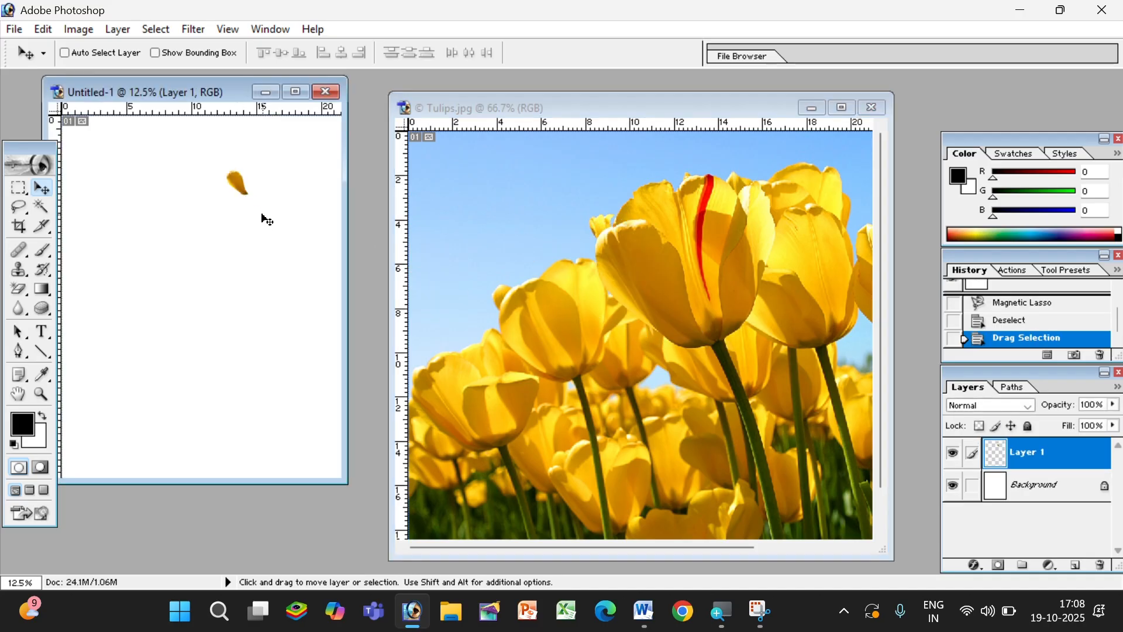
{"action": "key", "text": "ctrl+t"}
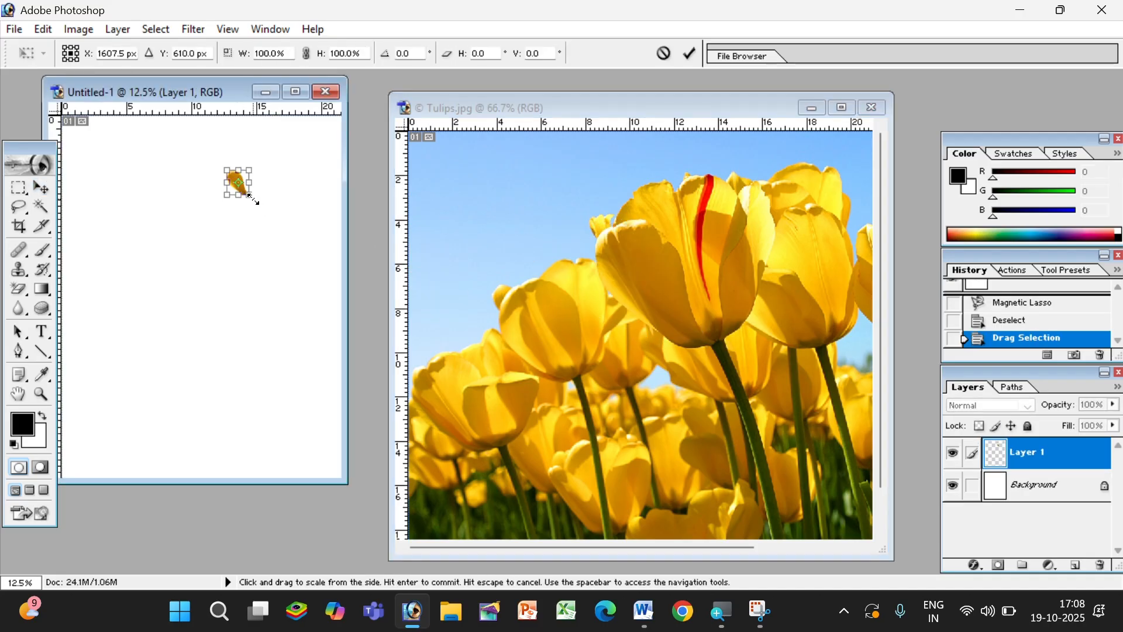
{"action": "left_click_drag", "start_coordinate": [251, 198], "coordinate": [162, 202]}
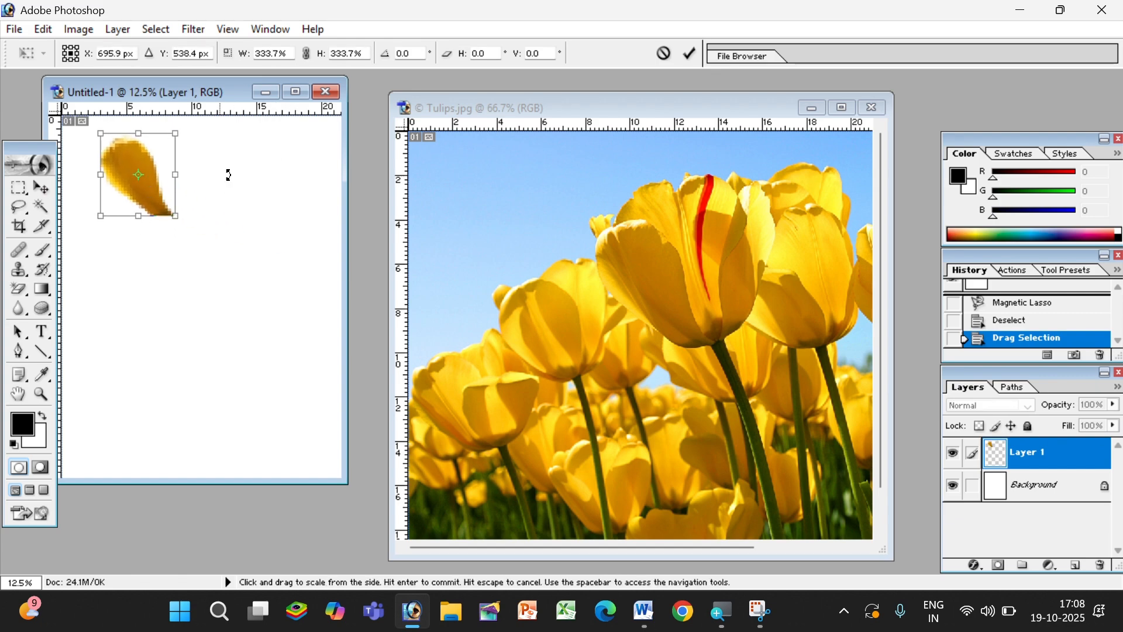
{"action": "left_click", "coordinate": [690, 54]}
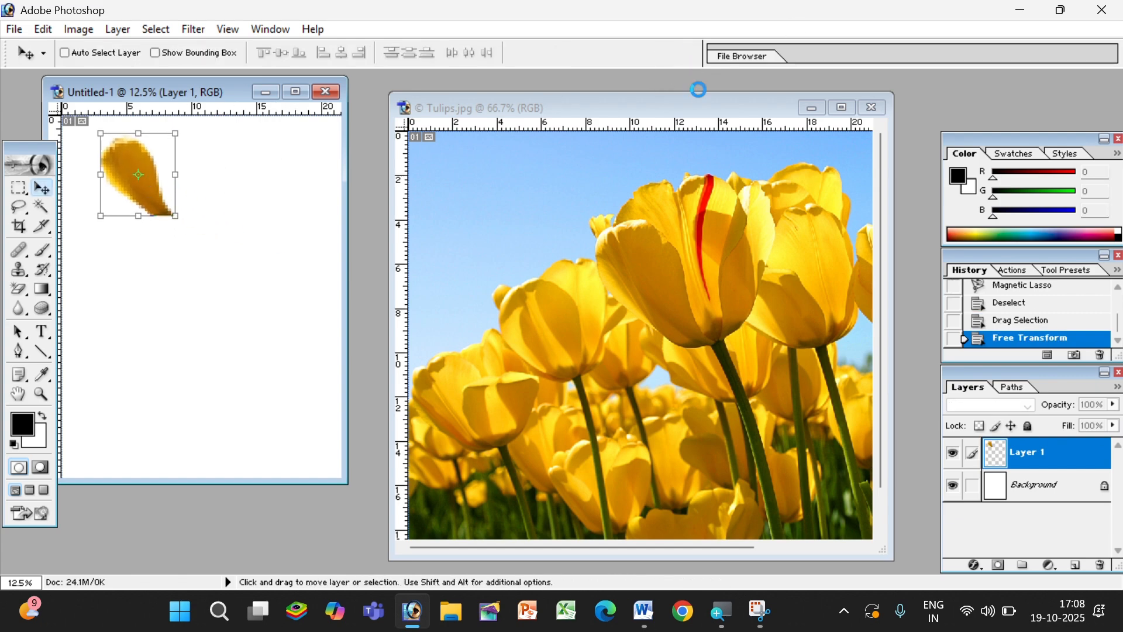
Step: Enlarge the view of Tulips.jpg to about 107% around the large tulip and clear the petal selection
{"action": "left_click", "coordinate": [651, 97]}
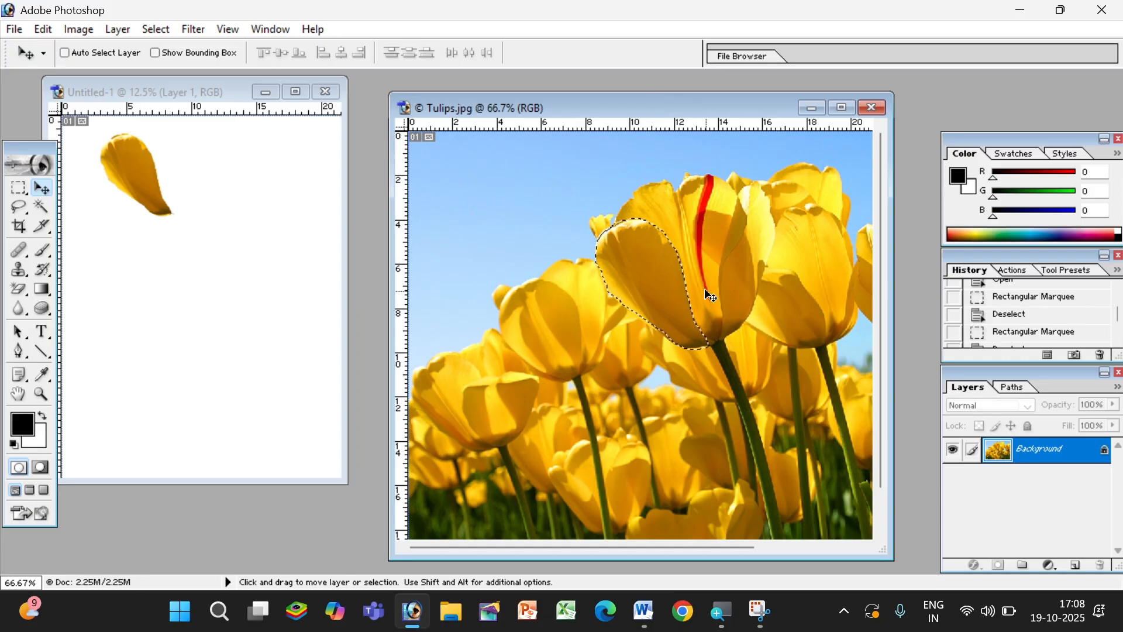
{"action": "scroll", "coordinate": [708, 290], "scroll_direction": "up", "scroll_amount": 2}
{"action": "scroll", "coordinate": [712, 294], "scroll_direction": "up", "scroll_amount": 1}
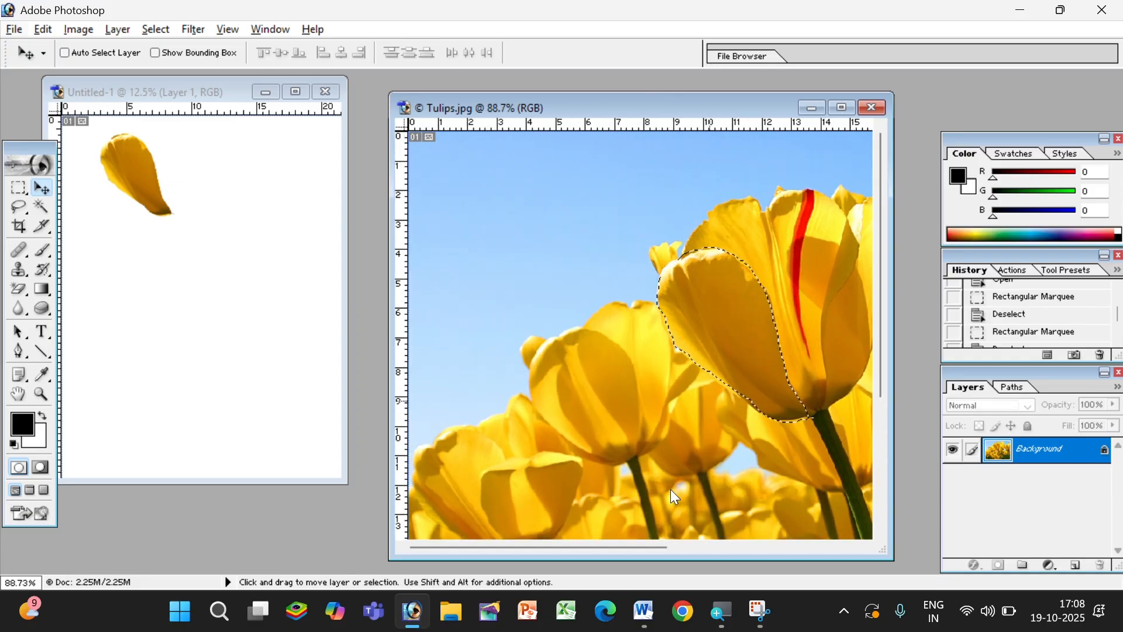
{"action": "left_click_drag", "start_coordinate": [644, 546], "coordinate": [710, 555]}
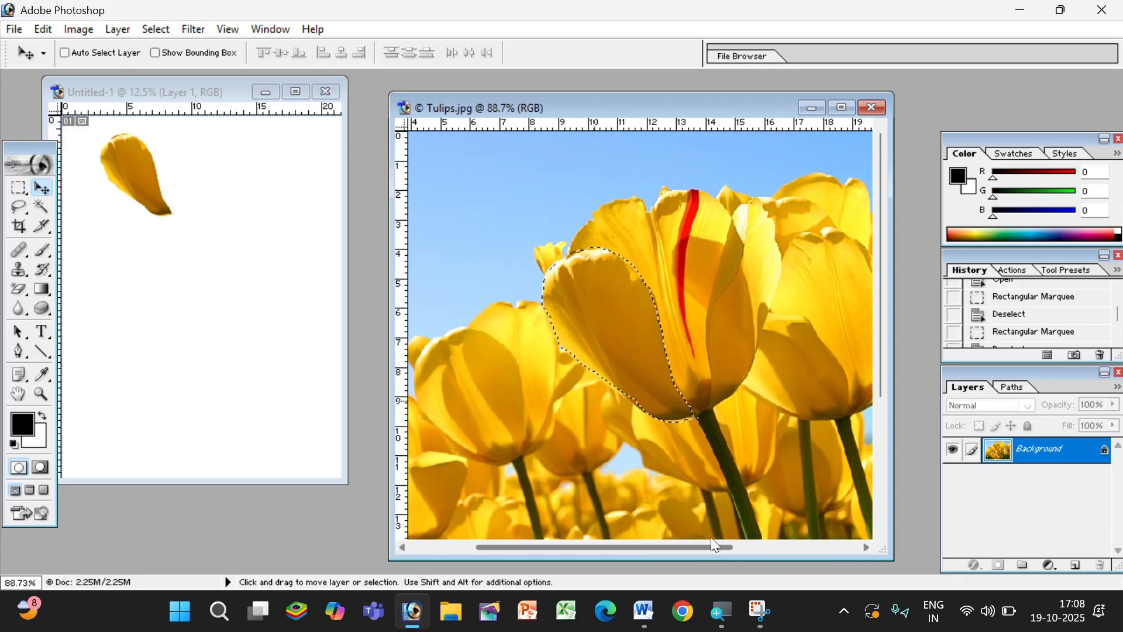
{"action": "scroll", "coordinate": [723, 280], "scroll_direction": "up", "scroll_amount": 1}
{"action": "scroll", "coordinate": [723, 280], "scroll_direction": "up", "scroll_amount": 1}
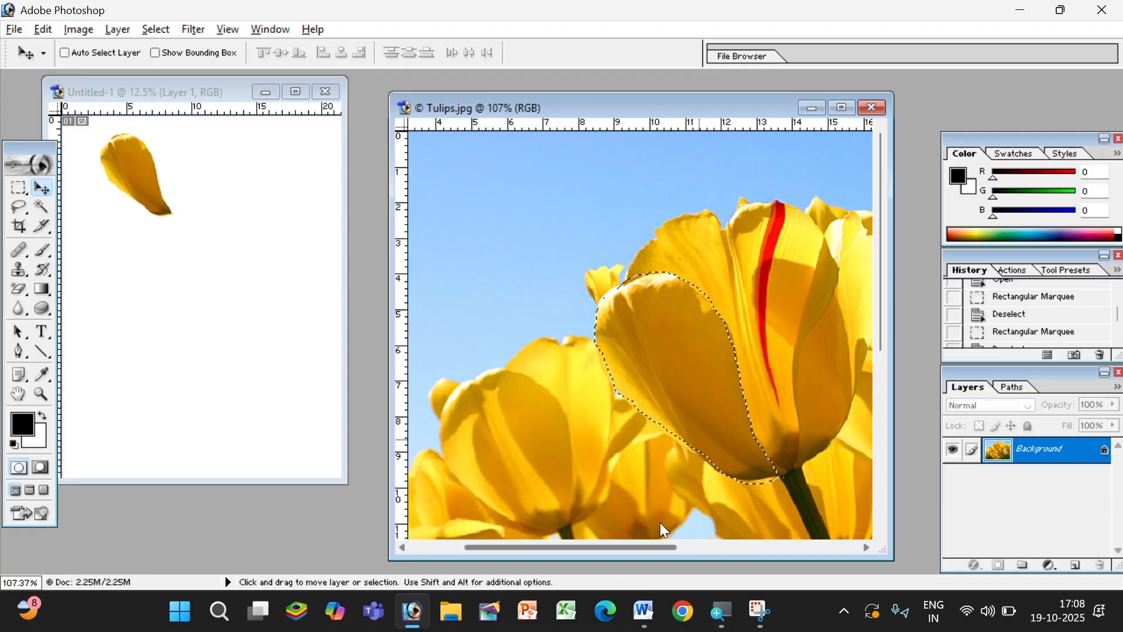
{"action": "left_click_drag", "start_coordinate": [647, 546], "coordinate": [669, 554]}
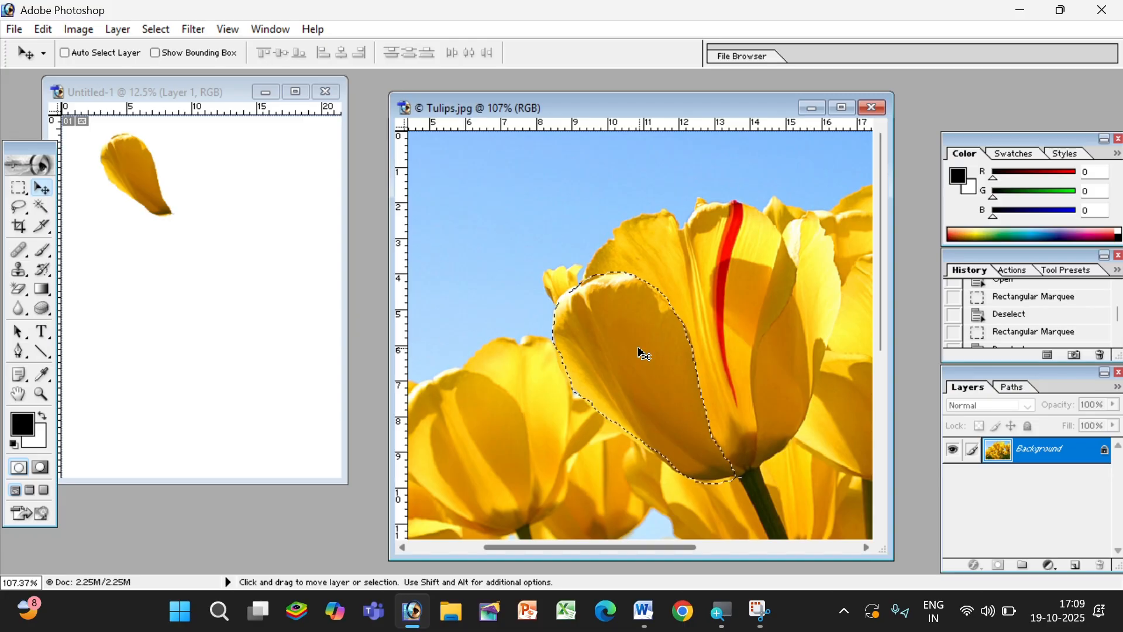
{"action": "key", "text": "ctrl+d"}
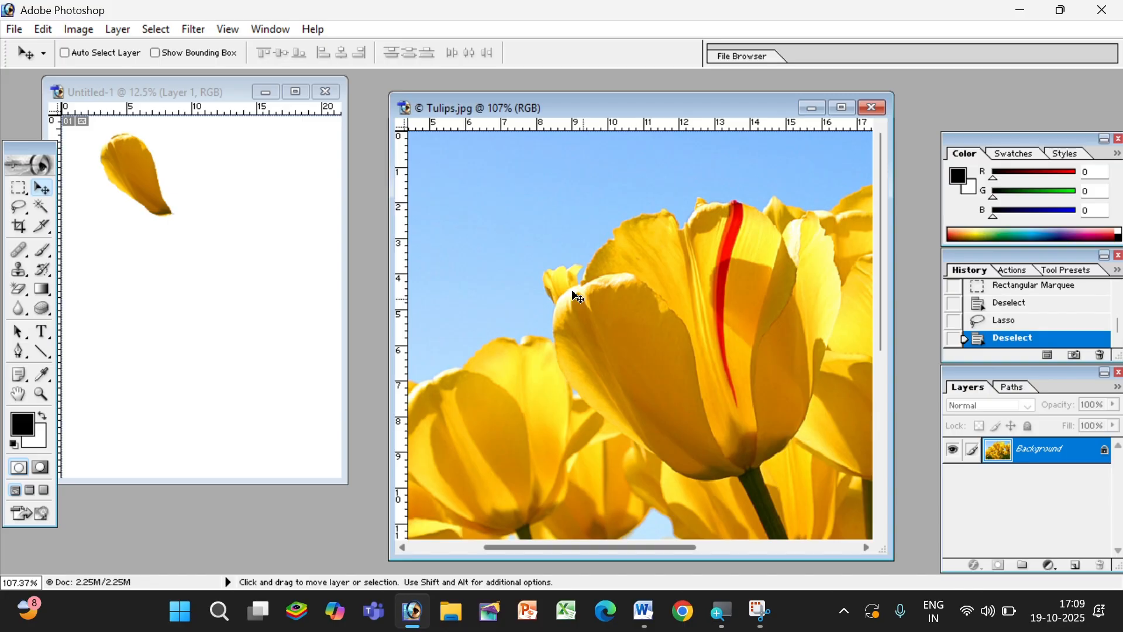
{"action": "left_click", "coordinate": [184, 99]}
{"action": "left_click", "coordinate": [553, 108]}
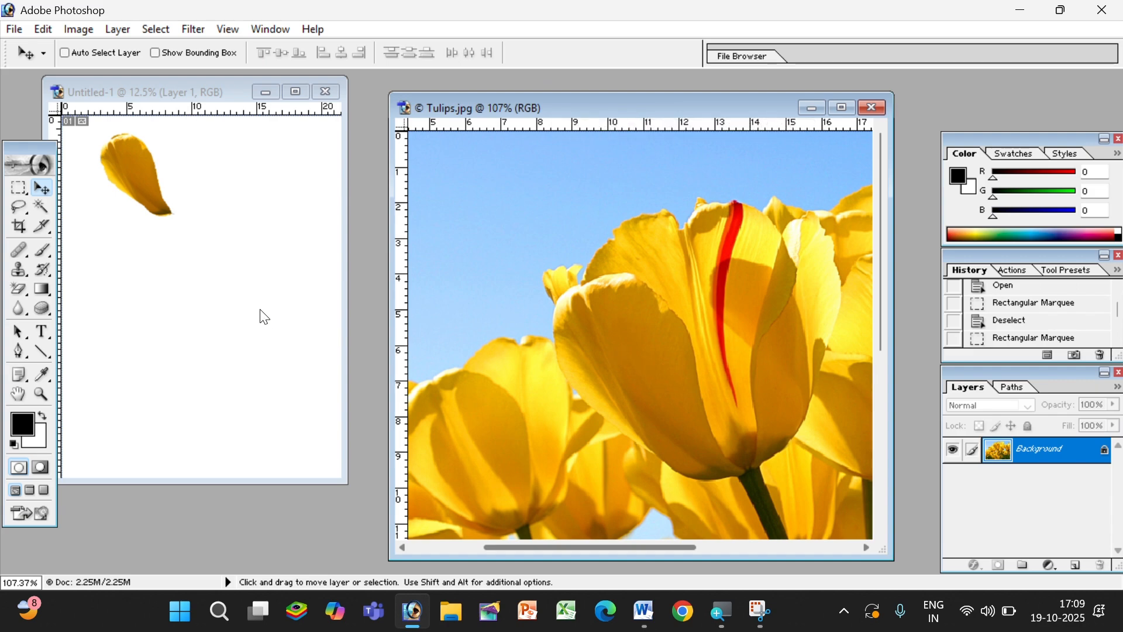
Step: Trace a closed selection around the left petal of the large tulip in Tulips.jpg with the Polygonal Lasso tool
{"action": "left_click", "coordinate": [20, 209]}
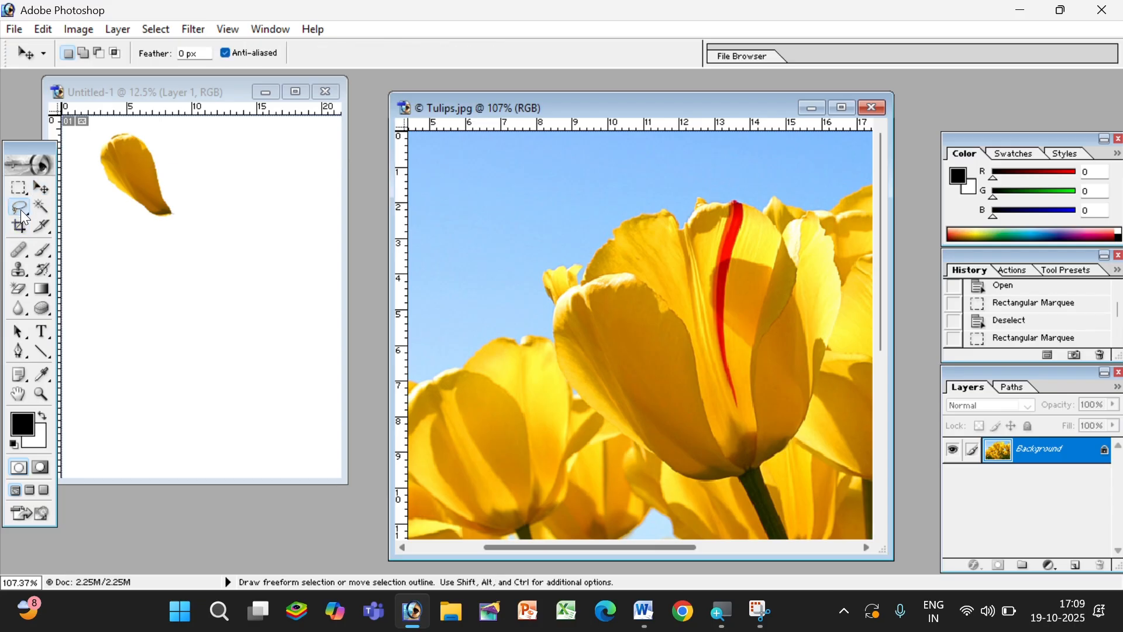
{"action": "right_click", "coordinate": [20, 210]}
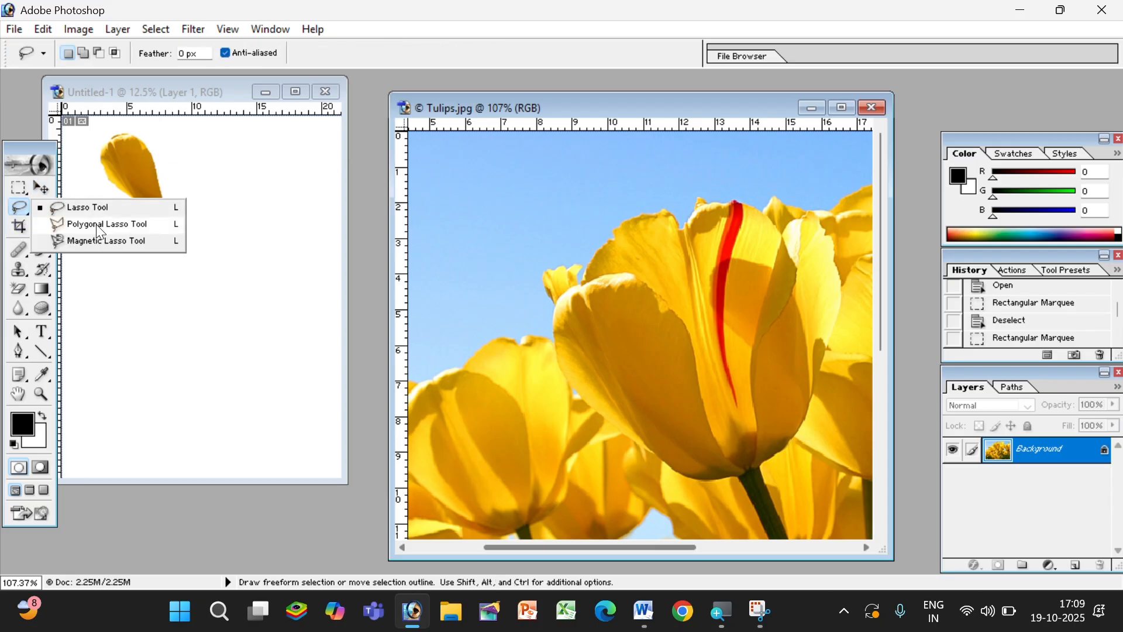
{"action": "left_click", "coordinate": [97, 227]}
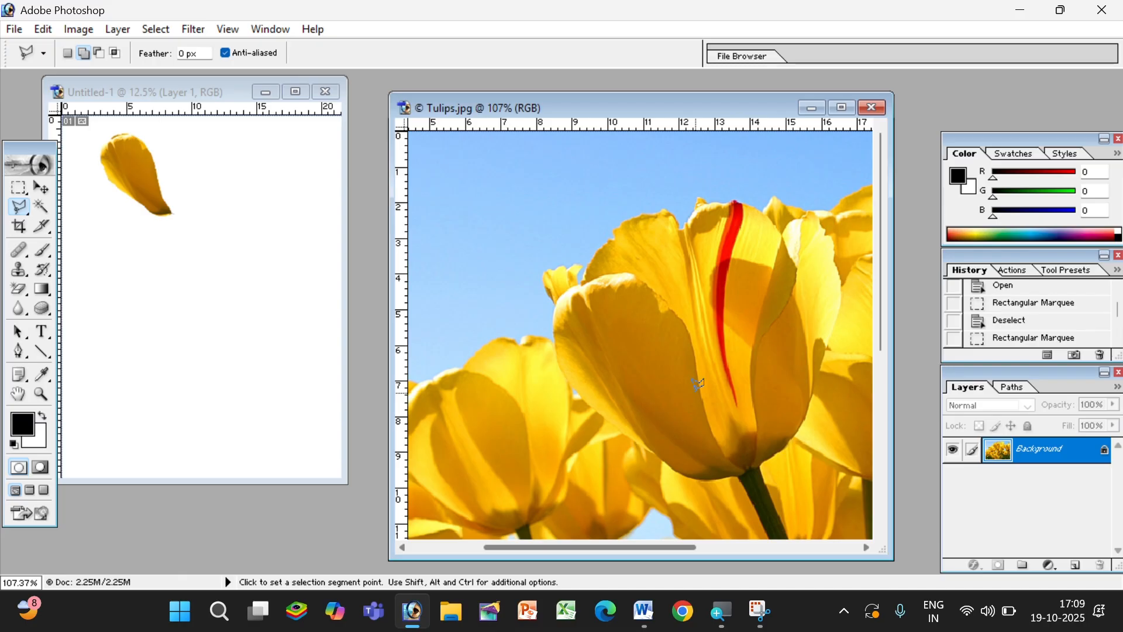
{"action": "left_click", "coordinate": [746, 472]}
{"action": "left_click", "coordinate": [716, 440]}
{"action": "left_click", "coordinate": [699, 383]}
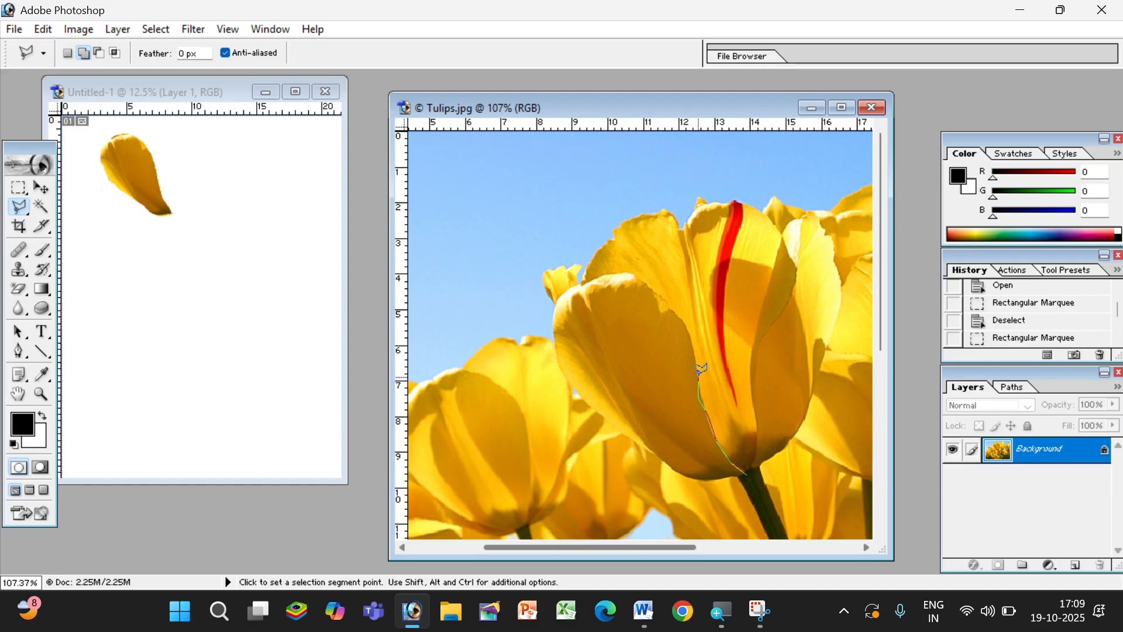
{"action": "left_click", "coordinate": [695, 330]}
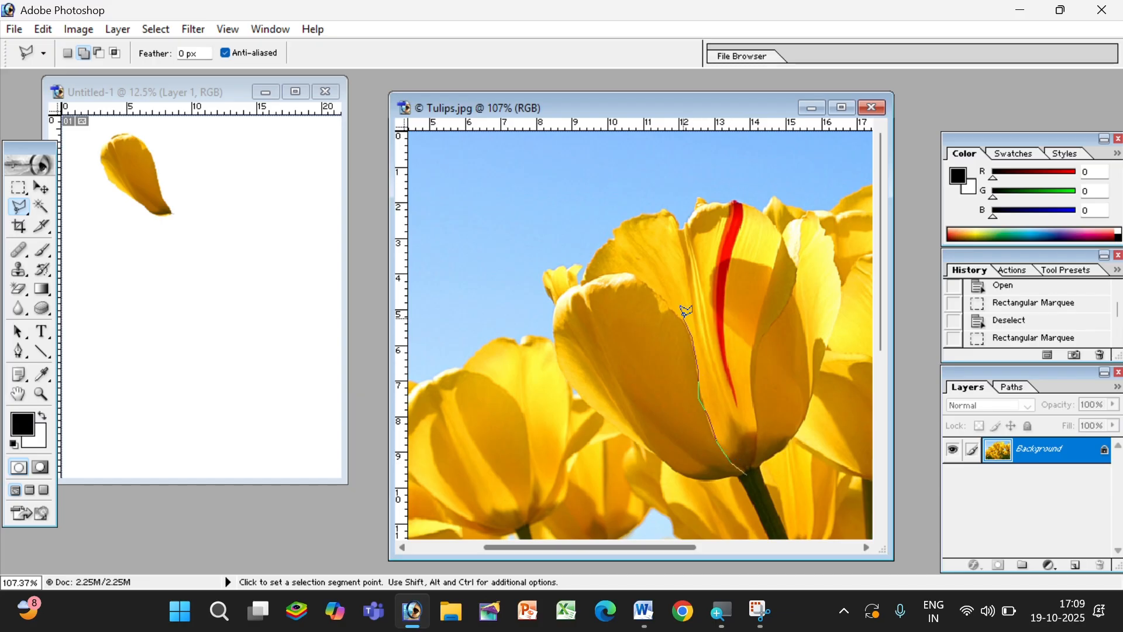
{"action": "left_click", "coordinate": [636, 279]}
{"action": "left_click", "coordinate": [612, 273]}
{"action": "left_click", "coordinate": [578, 287]}
{"action": "left_click", "coordinate": [556, 304]}
{"action": "left_click", "coordinate": [560, 375]}
{"action": "left_click", "coordinate": [573, 391]}
{"action": "left_click", "coordinate": [656, 456]}
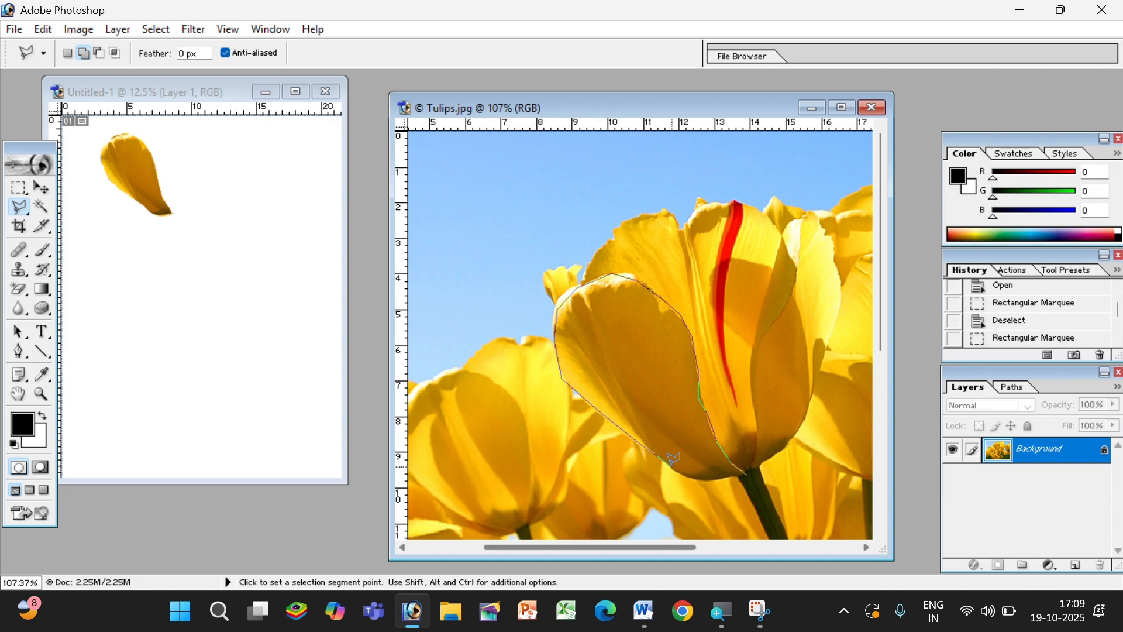
{"action": "left_click", "coordinate": [704, 479]}
{"action": "left_click", "coordinate": [744, 473]}
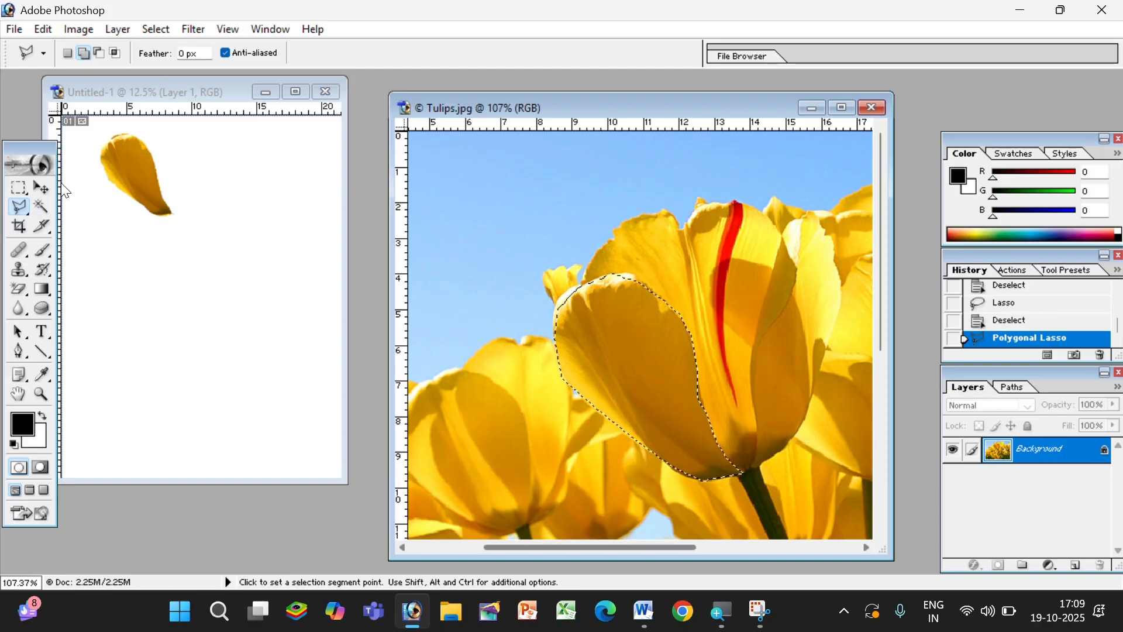
Step: Copy the polygonal petal selection to the untitled page beside the first petal and scale it to 346% with Free Transform
{"action": "left_click", "coordinate": [41, 188]}
{"action": "left_click_drag", "start_coordinate": [622, 388], "coordinate": [211, 158]}
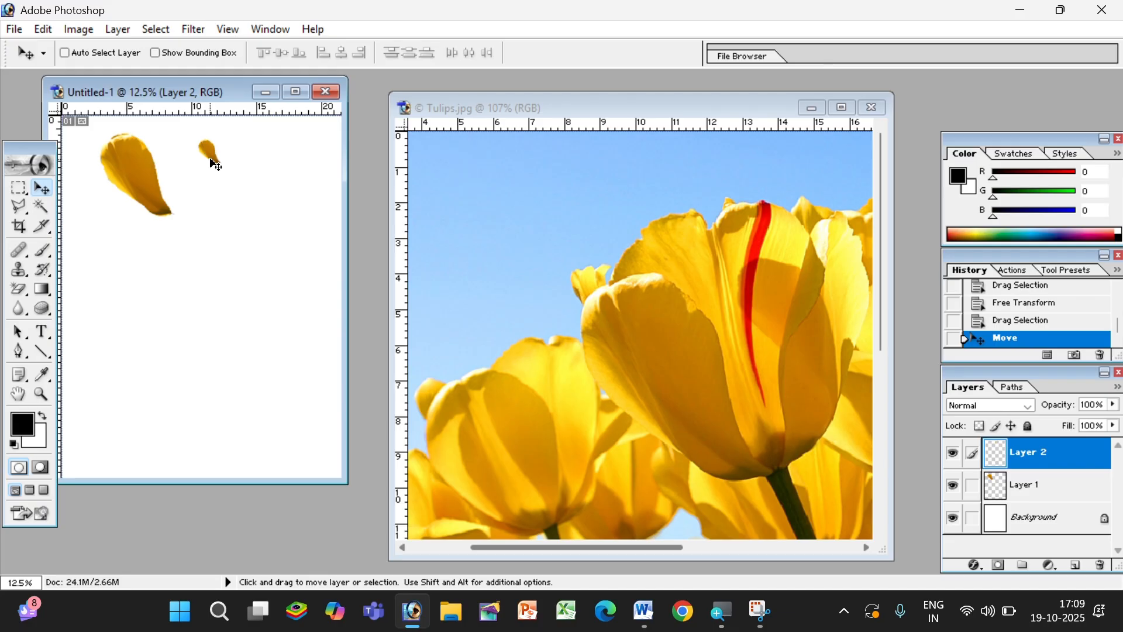
{"action": "key", "text": "ctrl+t"}
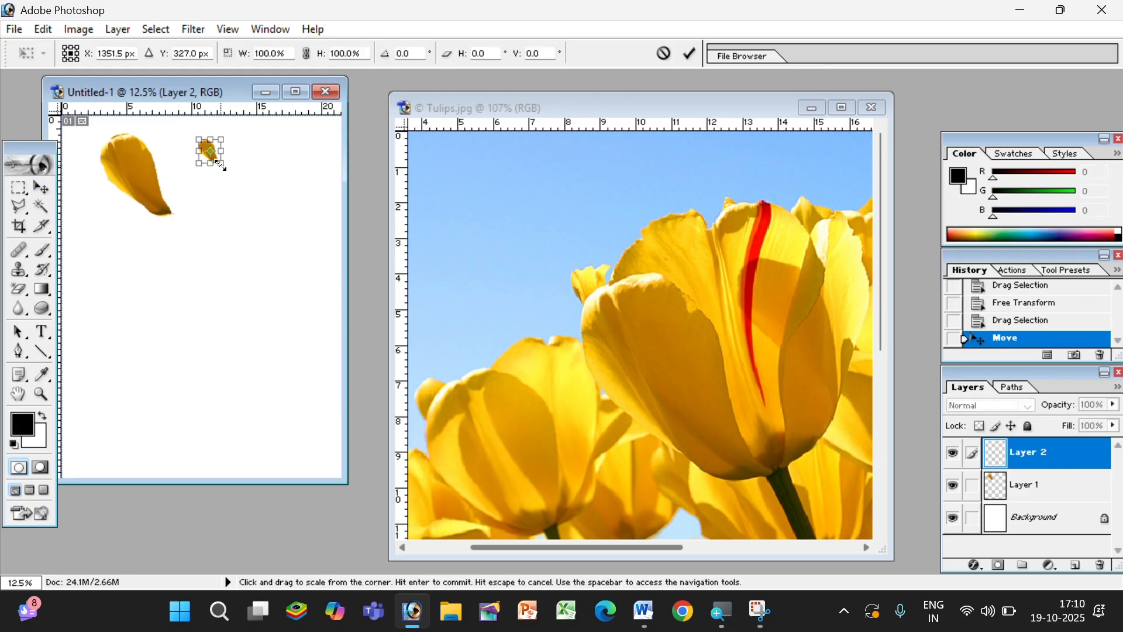
{"action": "left_click_drag", "start_coordinate": [222, 166], "coordinate": [258, 238]}
{"action": "left_click_drag", "start_coordinate": [262, 190], "coordinate": [258, 178]}
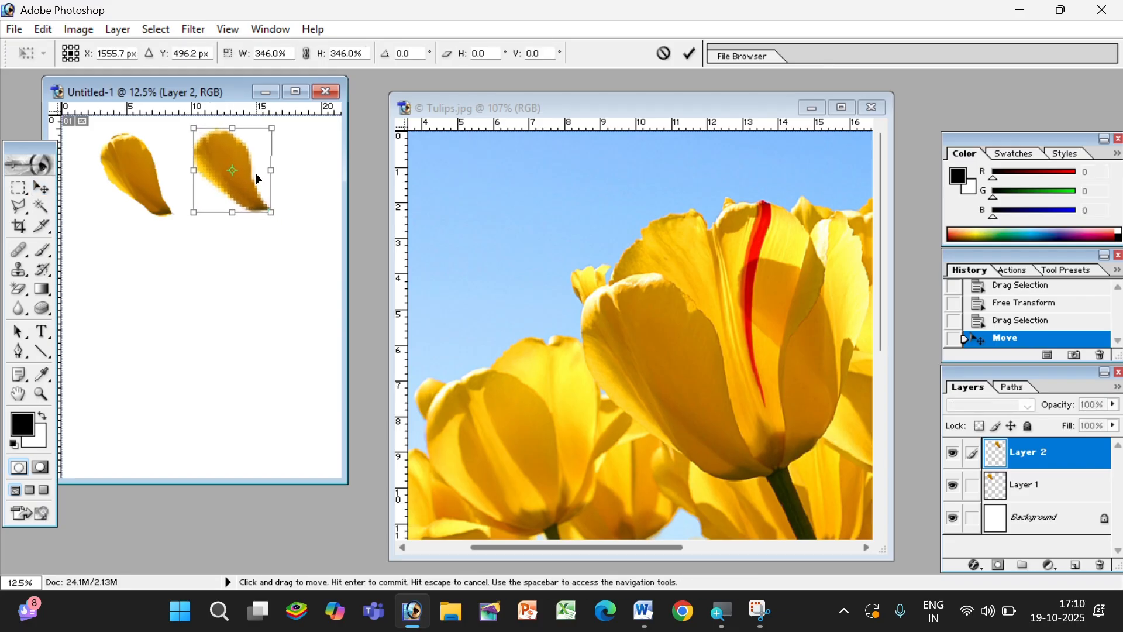
{"action": "key", "text": "Return"}
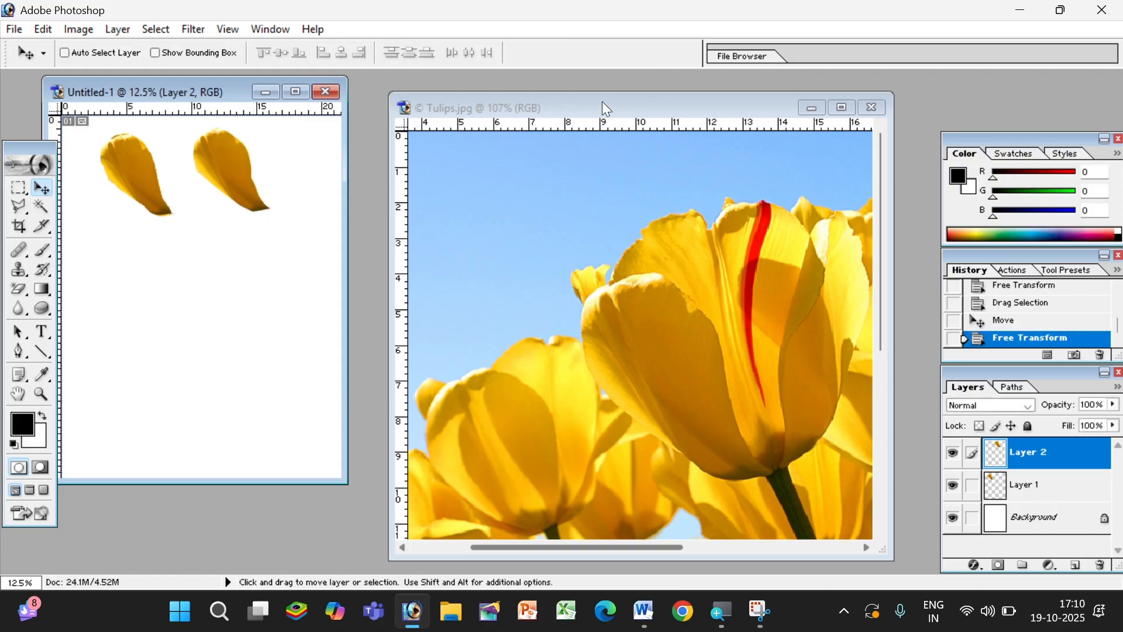
Step: Return to Tulips.jpg and clear the polygonal petal selection
{"action": "left_click", "coordinate": [602, 101]}
{"action": "key", "text": "ctrl+d"}
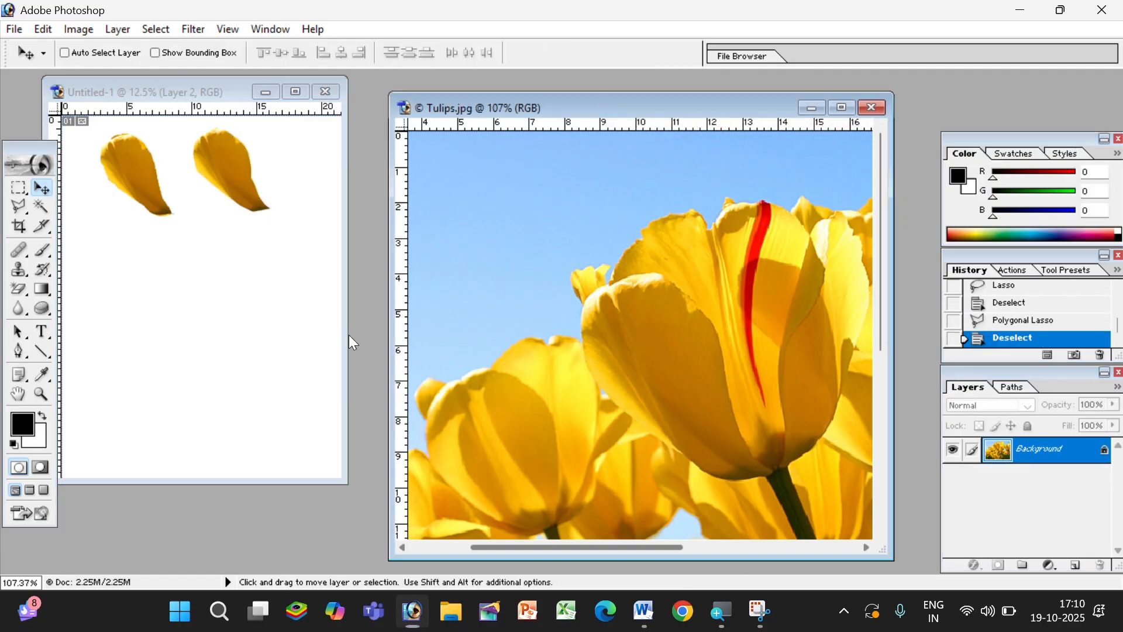
{"action": "key", "text": "super"}
{"action": "type", "text": "="}
{"action": "key", "text": "super"}
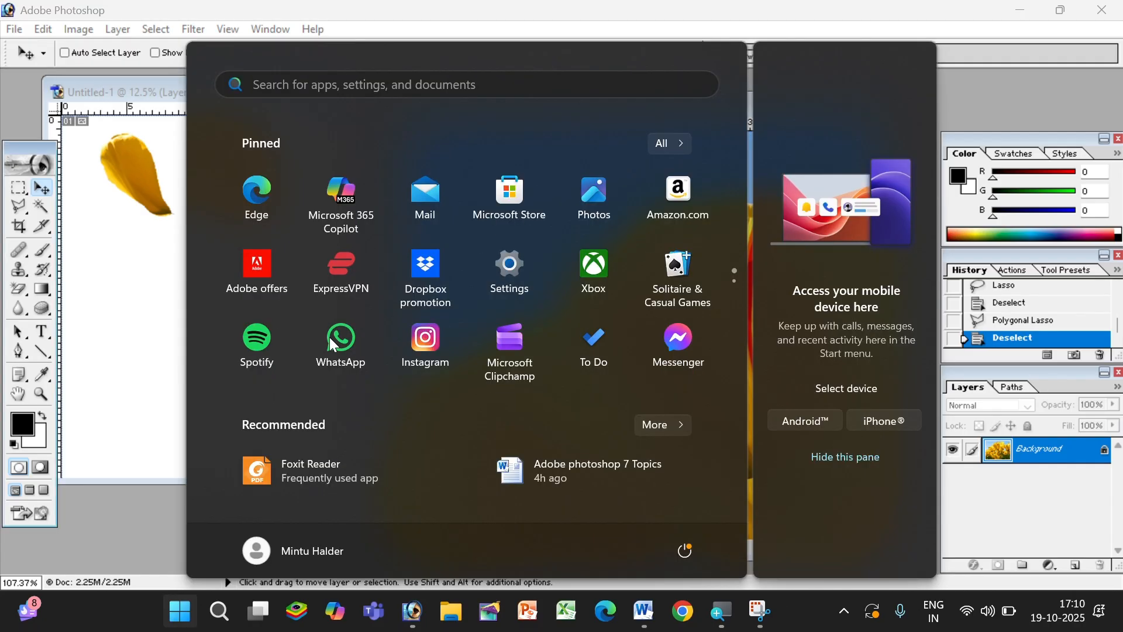
{"action": "key", "text": "super"}
Step: Trace the same left petal of the large tulip with the Magnetic Lasso tool, repeating the outline for a cleaner selection
{"action": "left_click", "coordinate": [19, 209]}
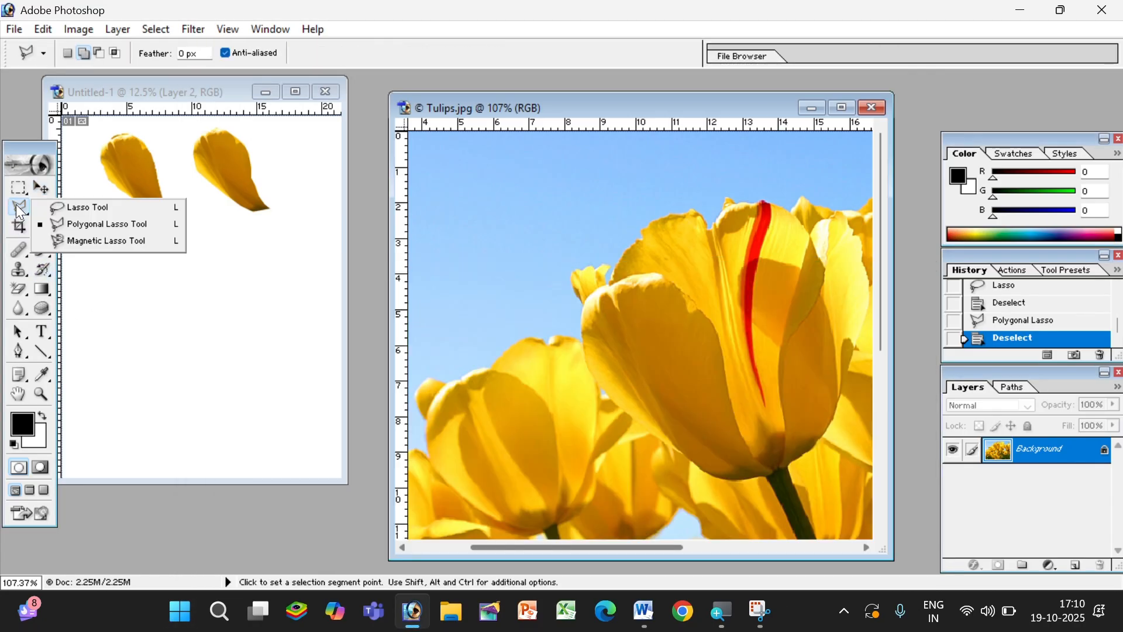
{"action": "left_click", "coordinate": [101, 242]}
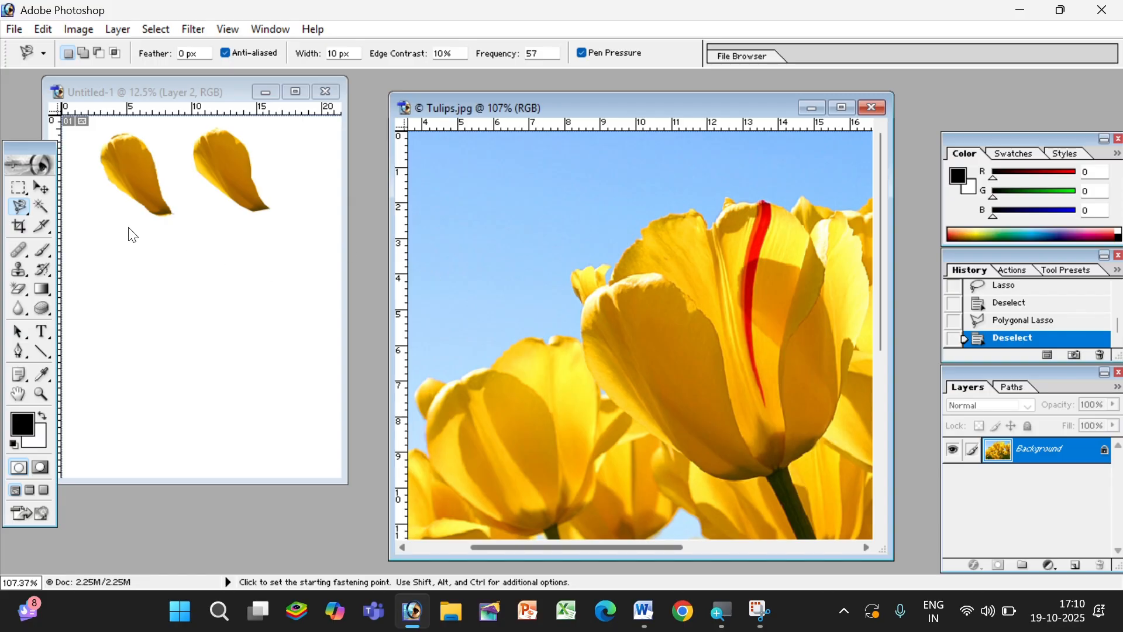
{"action": "left_click", "coordinate": [774, 473]}
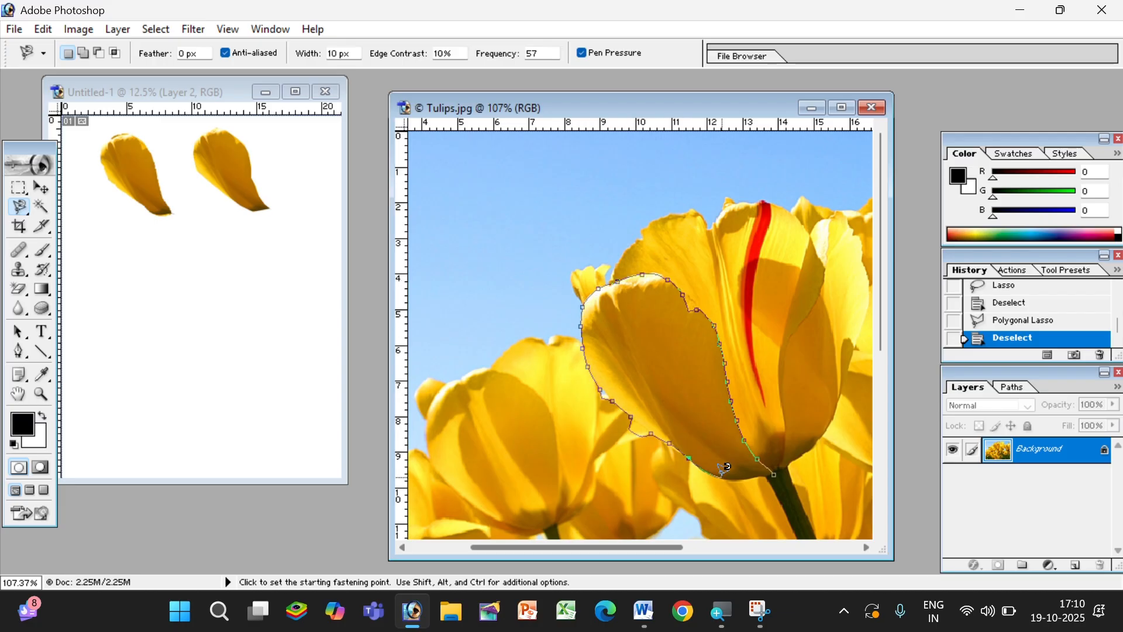
{"action": "left_click", "coordinate": [776, 471]}
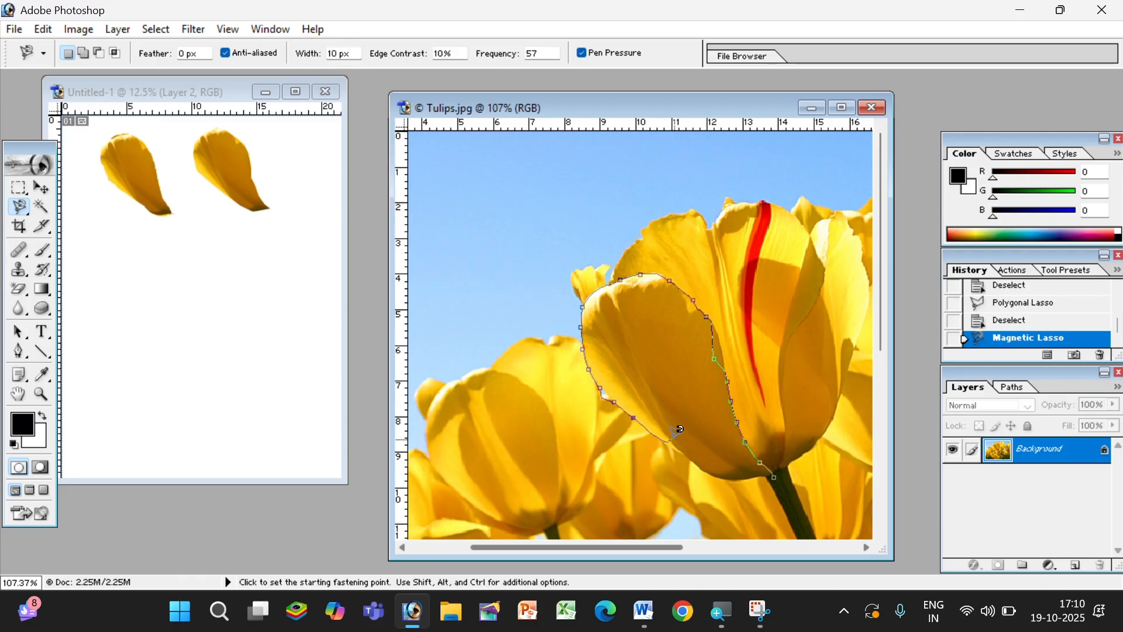
{"action": "left_click", "coordinate": [777, 473]}
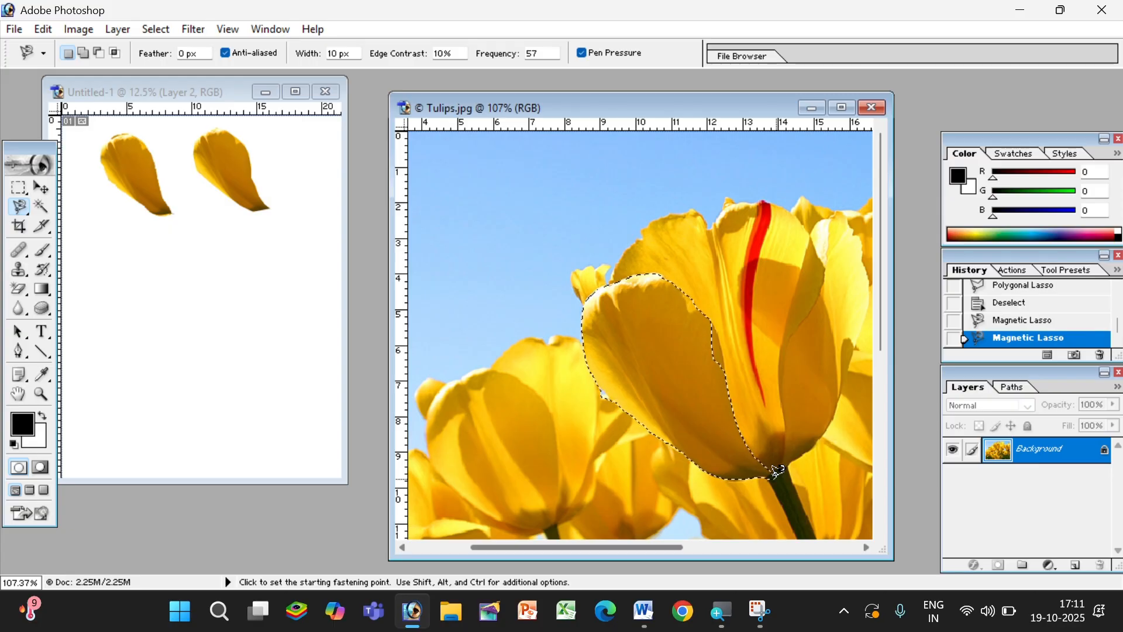
Step: Copy the magnetic petal selection to the lower part of the untitled page and enlarge it with Free Transform
{"action": "left_click", "coordinate": [41, 187]}
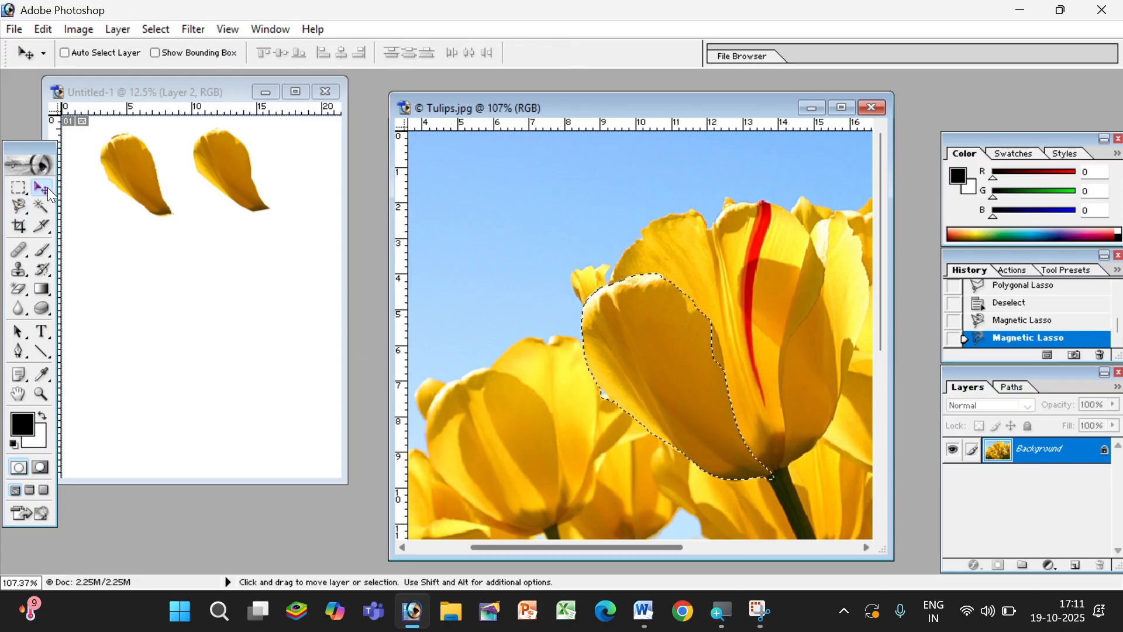
{"action": "left_click_drag", "start_coordinate": [662, 371], "coordinate": [297, 415]}
{"action": "key", "text": "ctrl+t"}
{"action": "key", "text": "Return"}
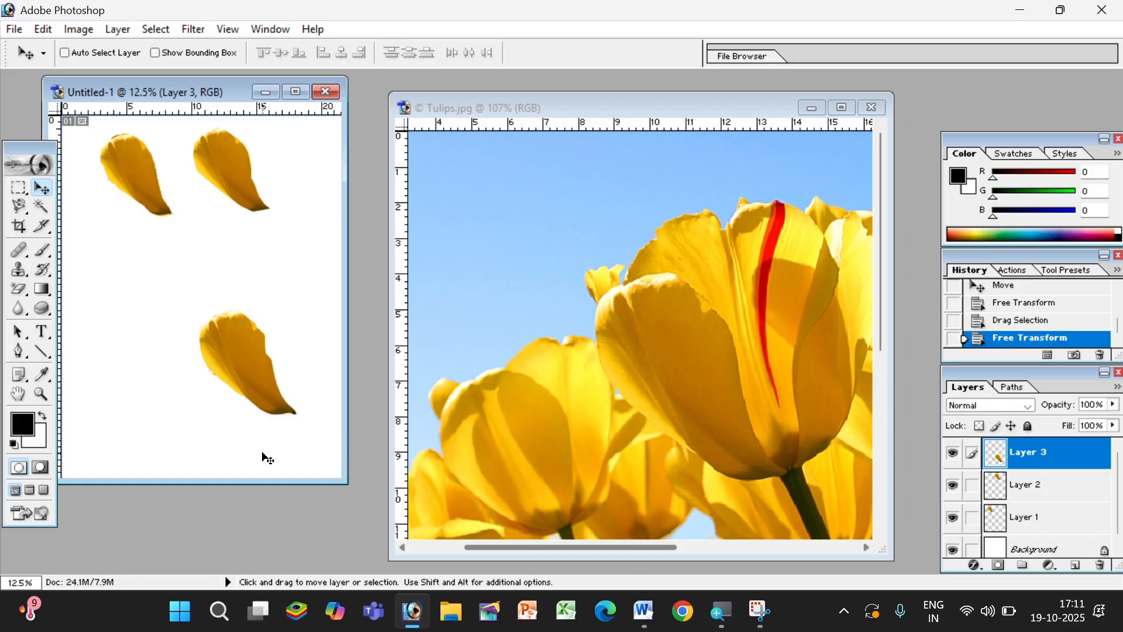
Step: Show the lasso tool variants and choose the standard Lasso tool
{"action": "left_click", "coordinate": [19, 206]}
{"action": "right_click", "coordinate": [22, 205]}
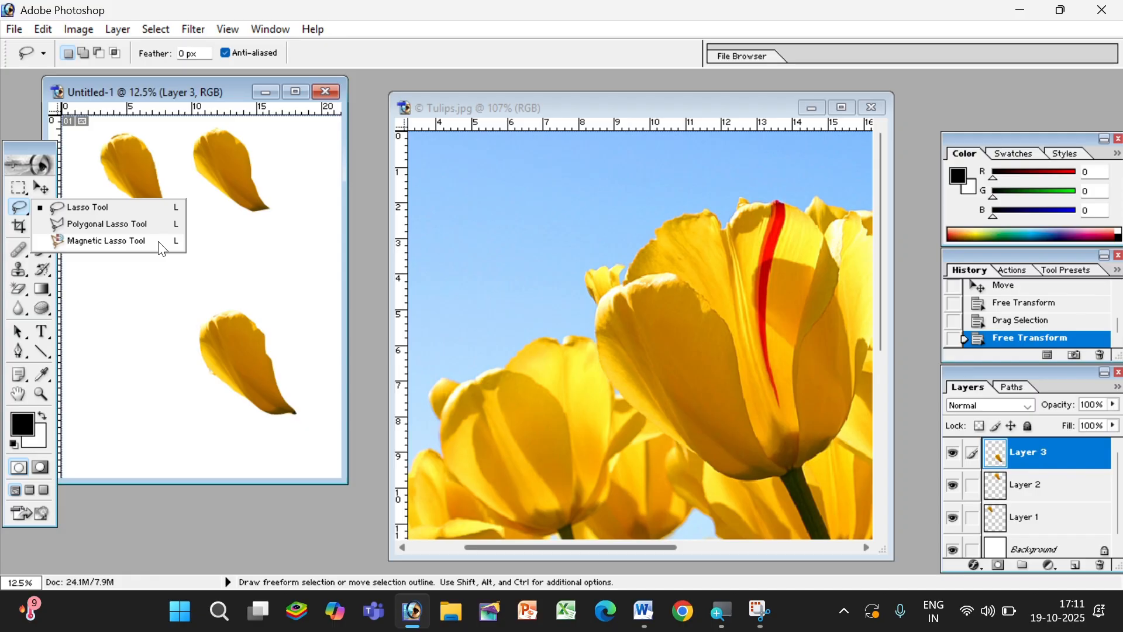
{"action": "left_click", "coordinate": [104, 209]}
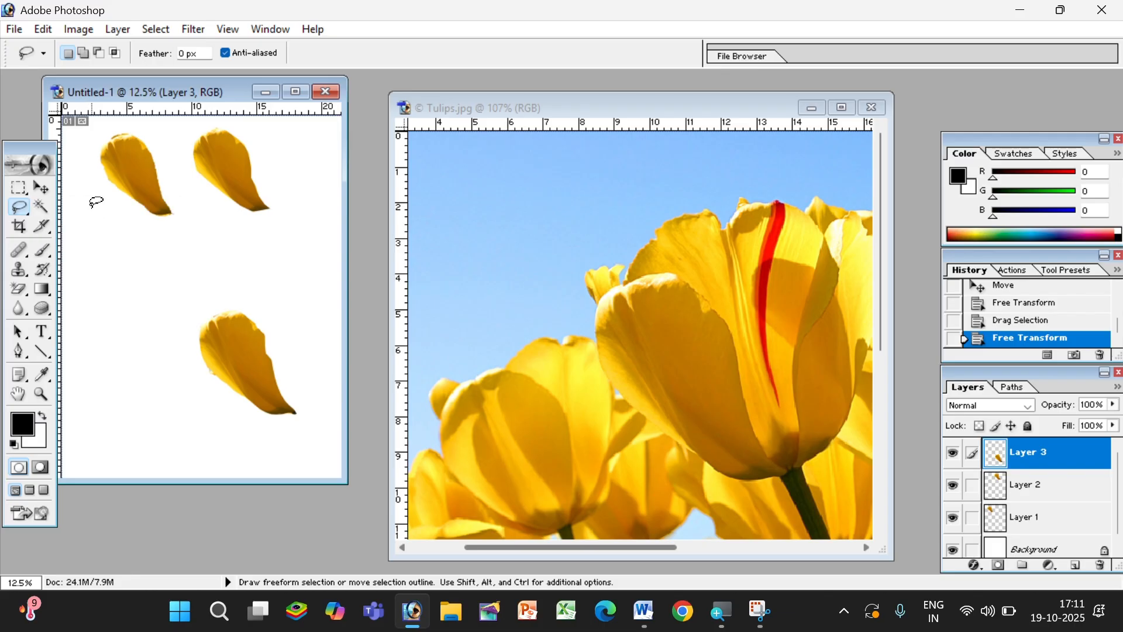
Step: Maximize Tulips.jpg with its petal selection cleared and select the upper sky using the Magic Wand at tolerance 32
{"action": "left_click", "coordinate": [42, 208]}
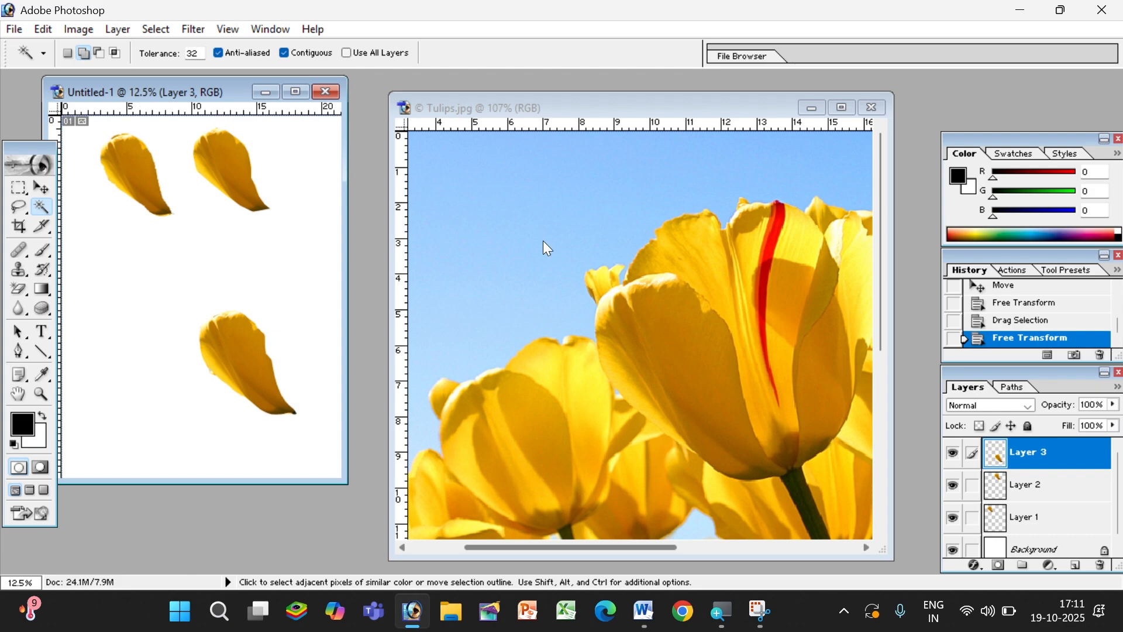
{"action": "left_click", "coordinate": [601, 100]}
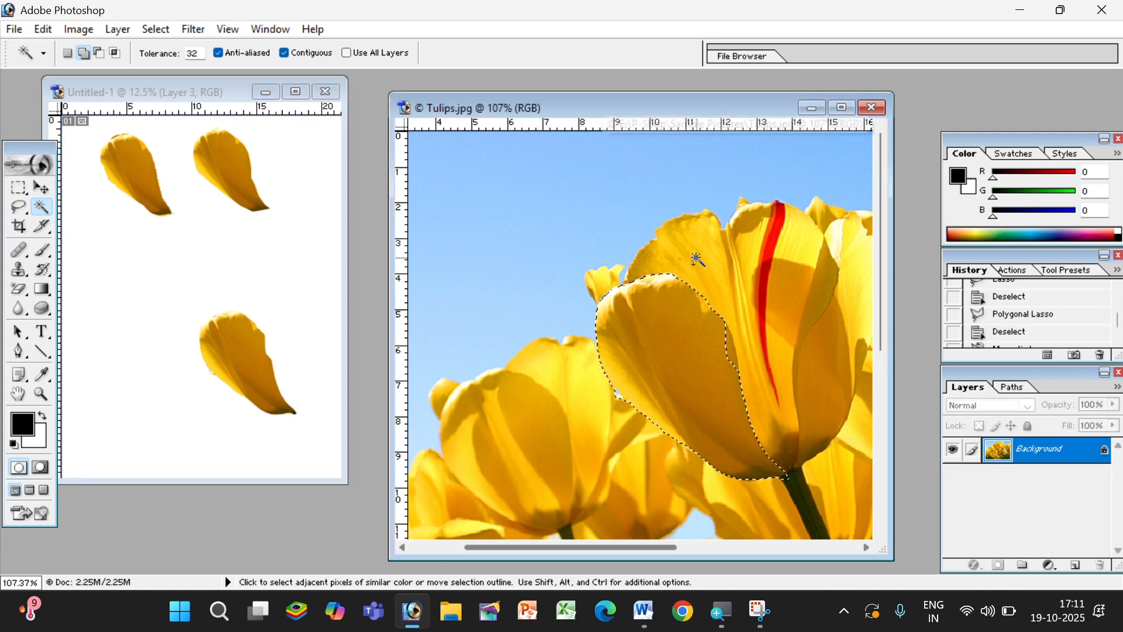
{"action": "left_click", "coordinate": [842, 108]}
{"action": "scroll", "coordinate": [536, 390], "scroll_direction": "down", "scroll_amount": 2}
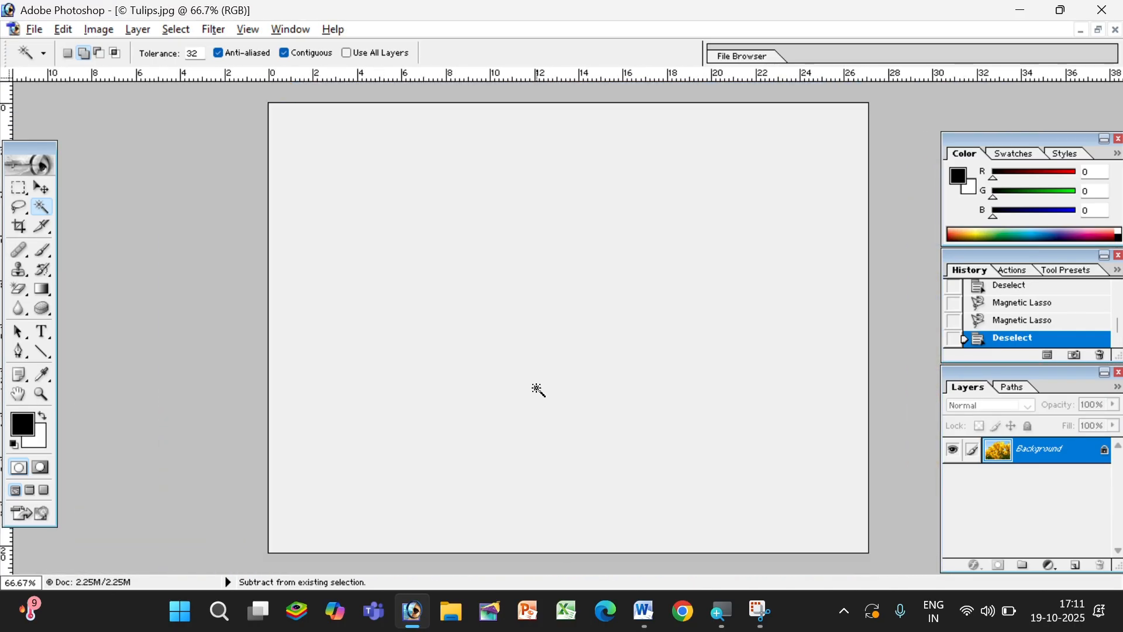
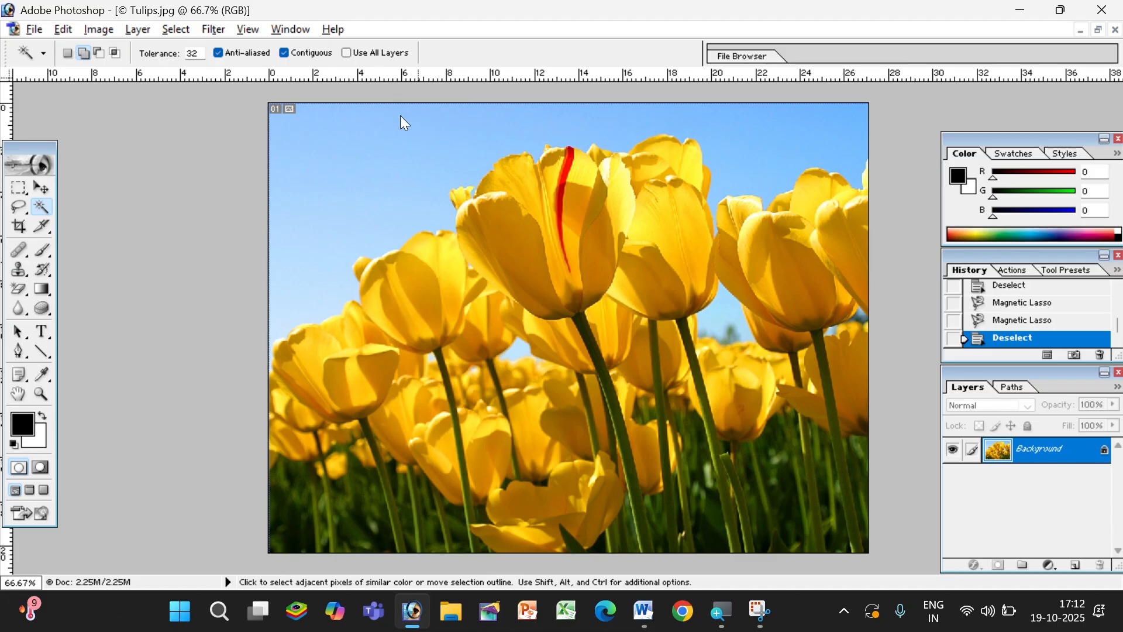
{"action": "left_click", "coordinate": [450, 134]}
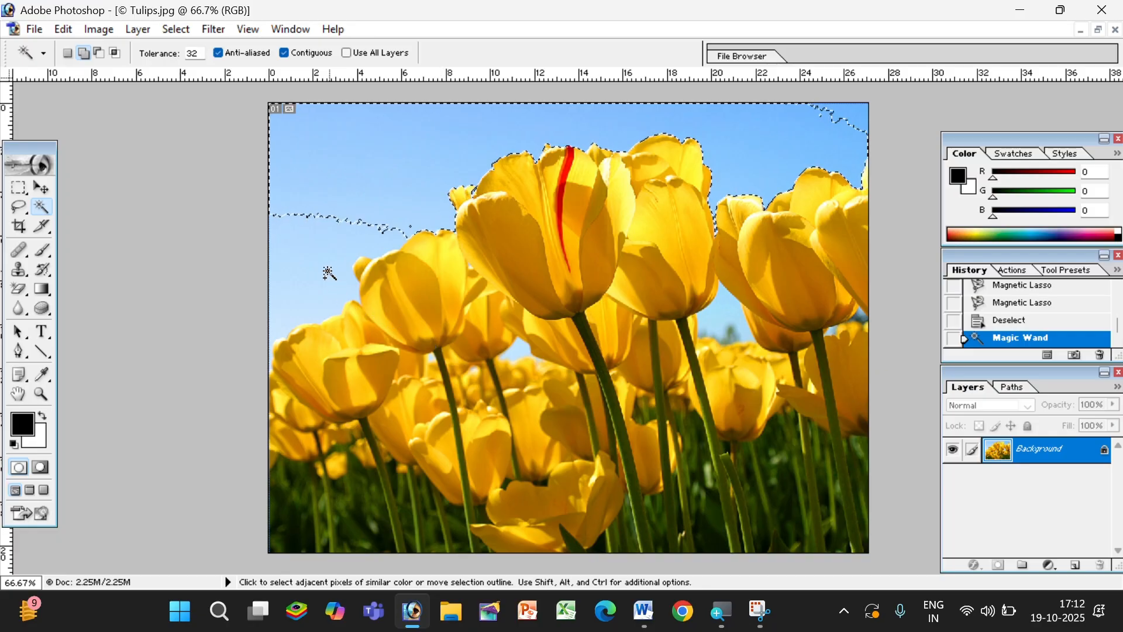
Step: Switch to the Word topic notes, highlight the Magic Wand shortcuts for increasing and decreasing a selection, and return to Photoshop
{"action": "left_click", "coordinate": [643, 610]}
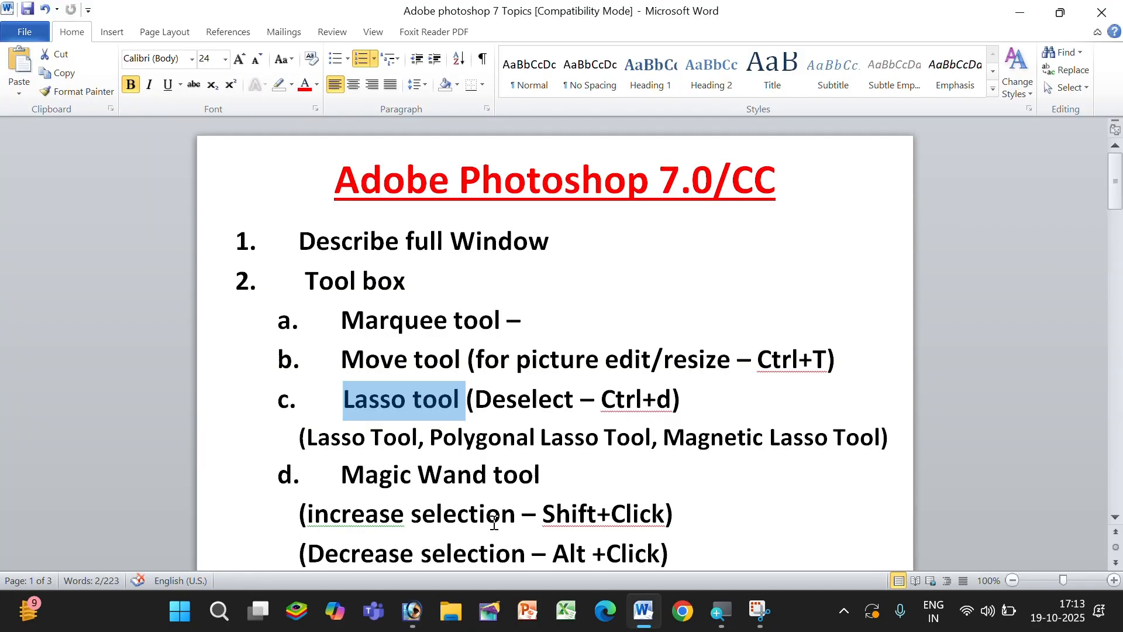
{"action": "left_click", "coordinate": [543, 514]}
{"action": "left_click_drag", "start_coordinate": [543, 515], "coordinate": [646, 526]}
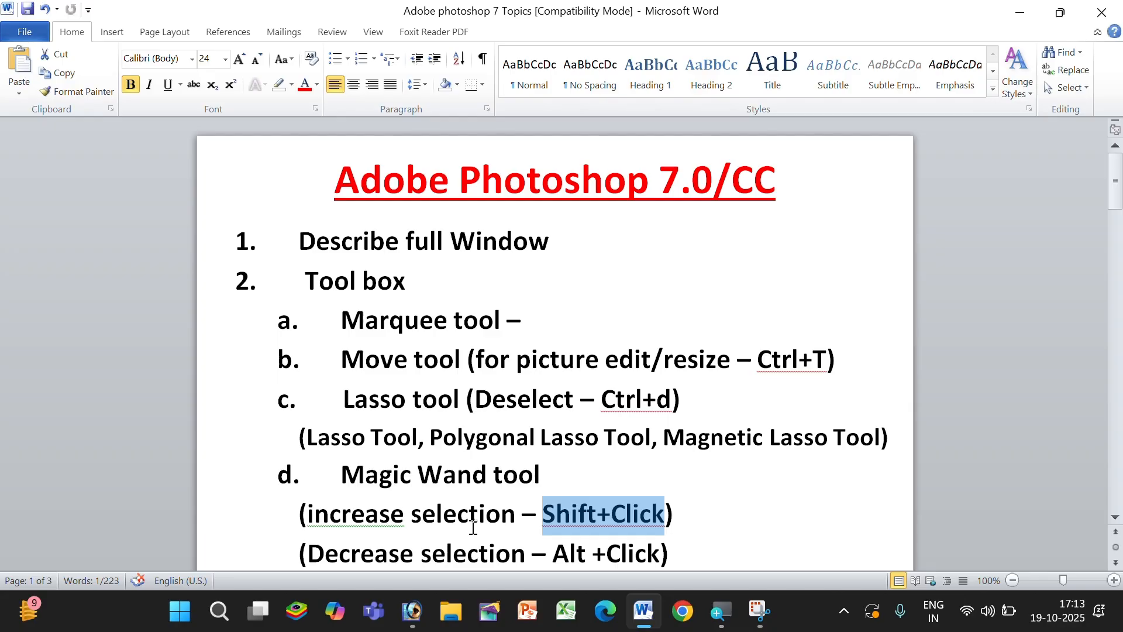
{"action": "left_click_drag", "start_coordinate": [557, 564], "coordinate": [621, 556]}
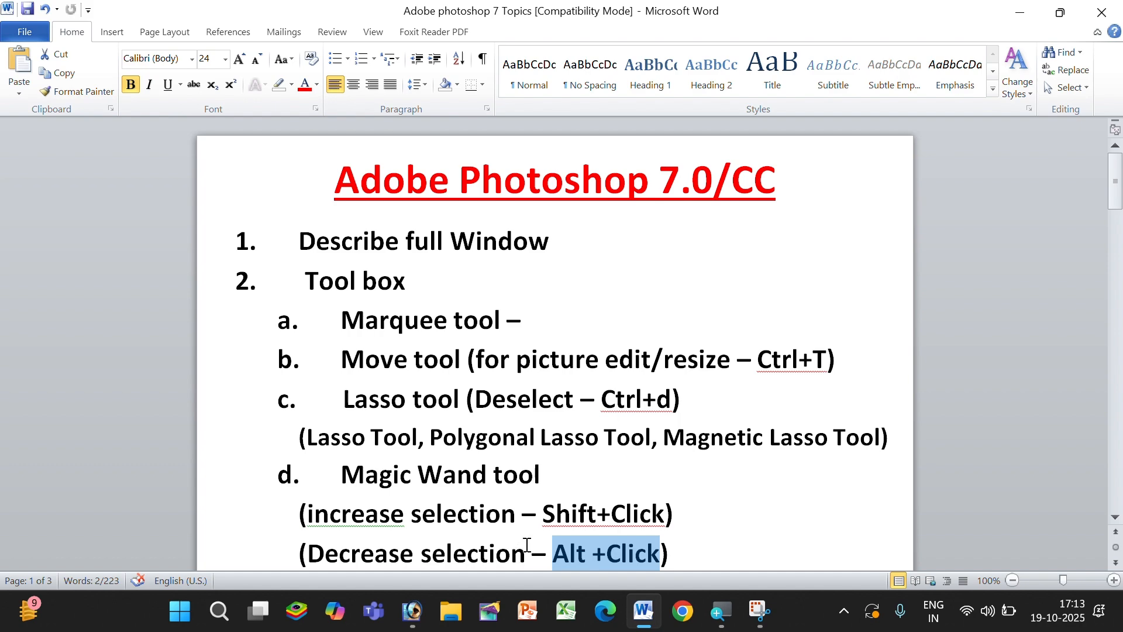
{"action": "left_click", "coordinate": [1019, 14]}
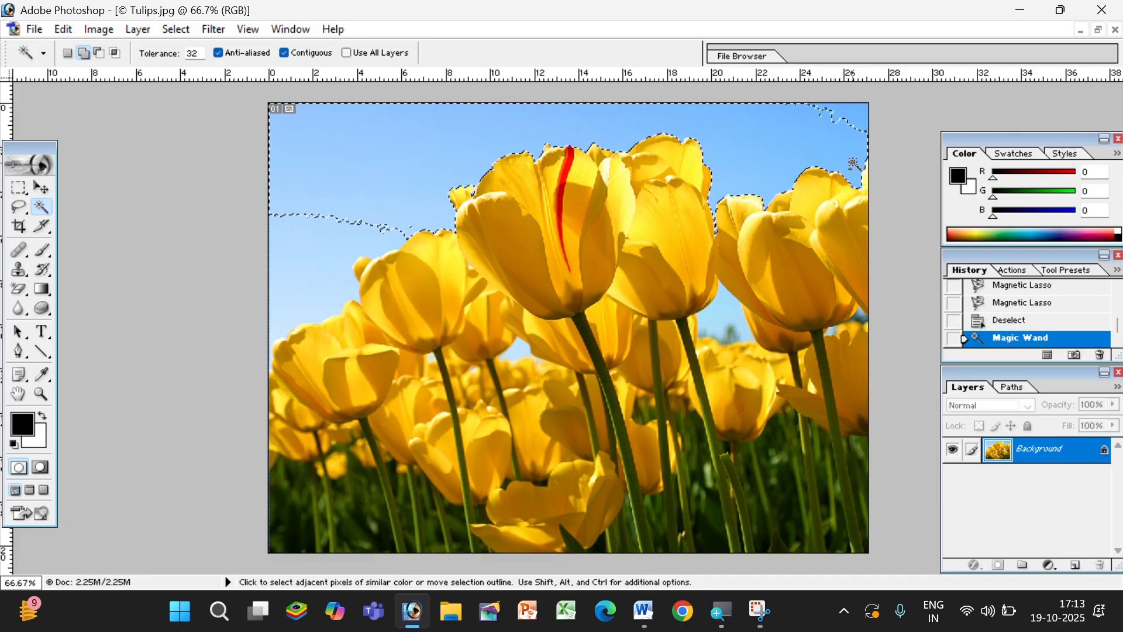
Step: Add the upper-right corner, the left sky and the gaps between the tulips to the Magic Wand selection, and deselect everything
{"action": "left_click", "coordinate": [859, 110], "text": "shift"}
{"action": "left_click", "coordinate": [319, 277], "text": "shift"}
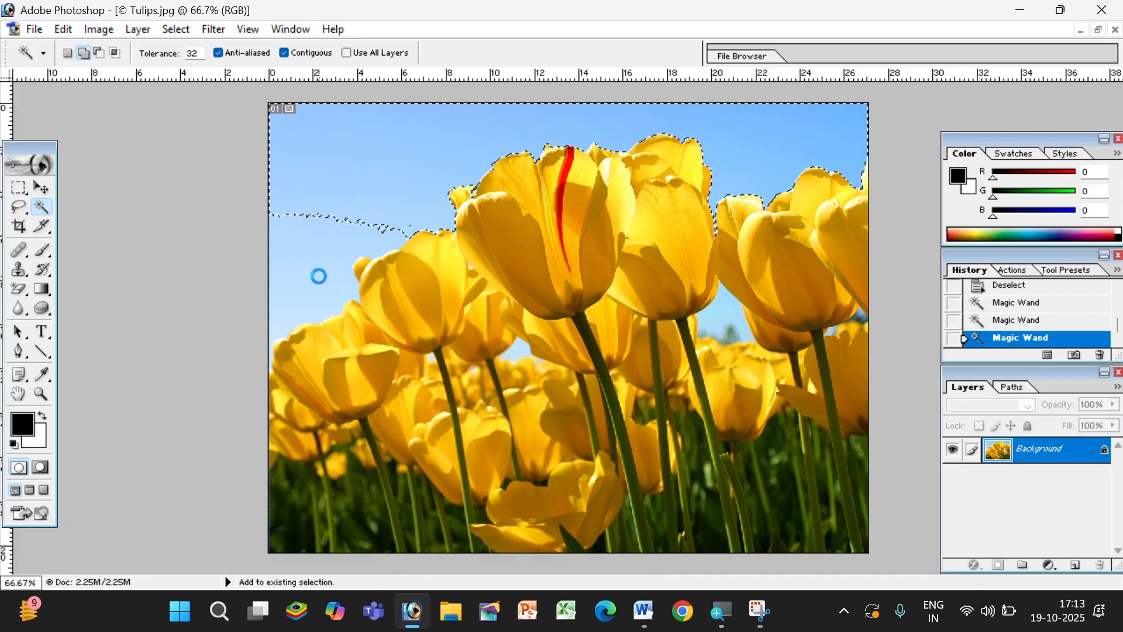
{"action": "left_click", "coordinate": [725, 321], "text": "shift"}
{"action": "left_click", "coordinate": [518, 352], "text": "shift"}
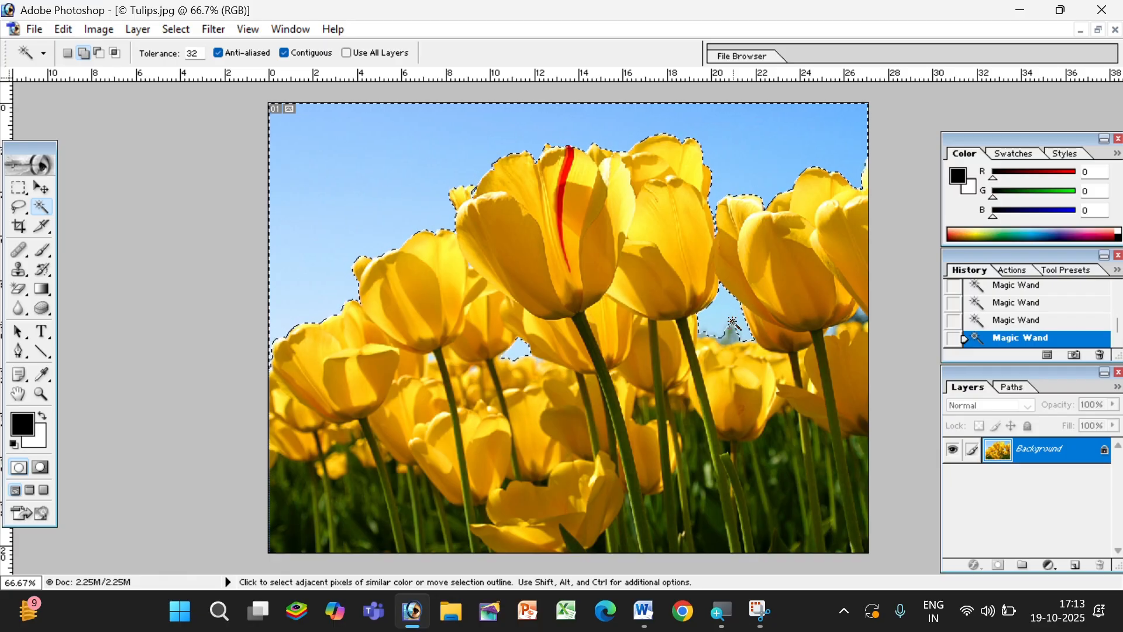
{"action": "left_click", "coordinate": [734, 327]}
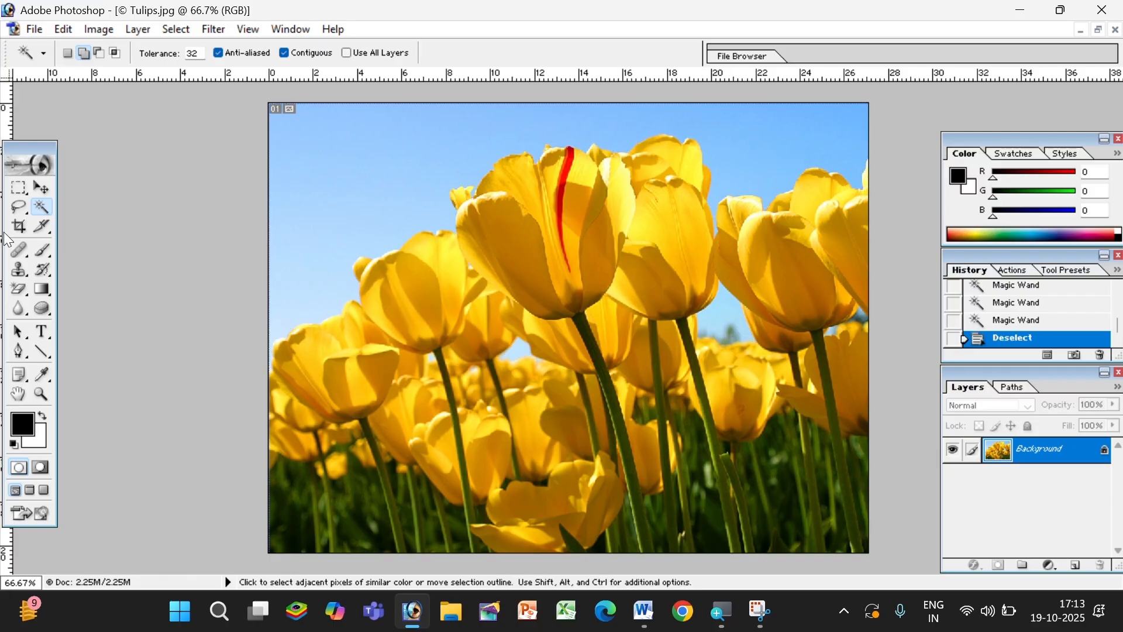
Step: Select the upper sky again with the Magic Wand, adding the left sky and the small gaps between the tulips
{"action": "left_click", "coordinate": [477, 150]}
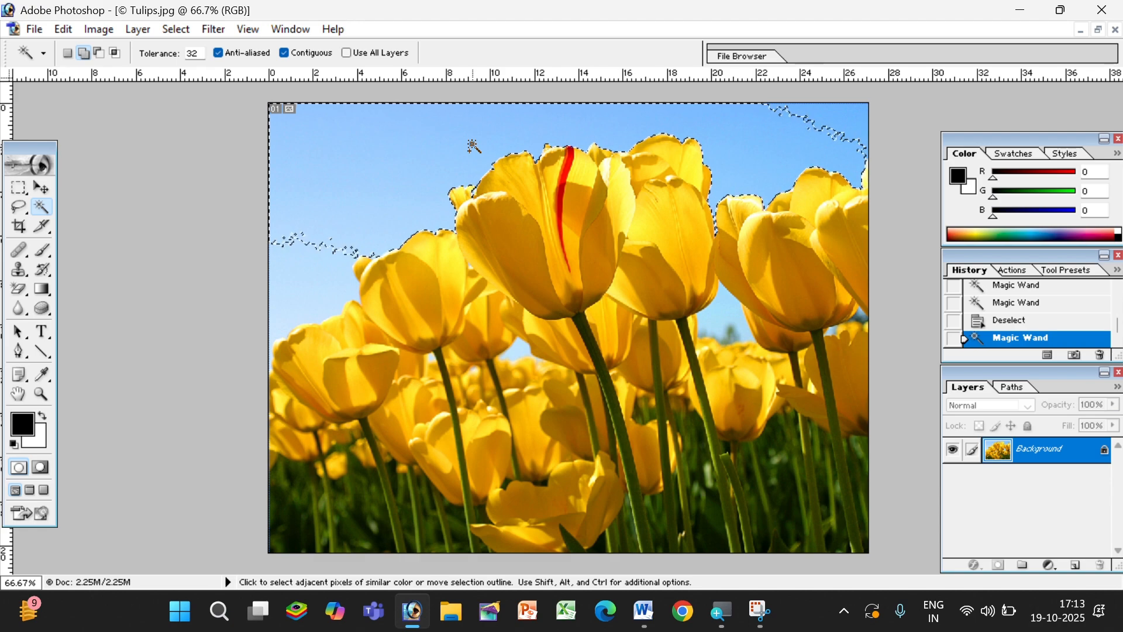
{"action": "left_click", "coordinate": [308, 288]}
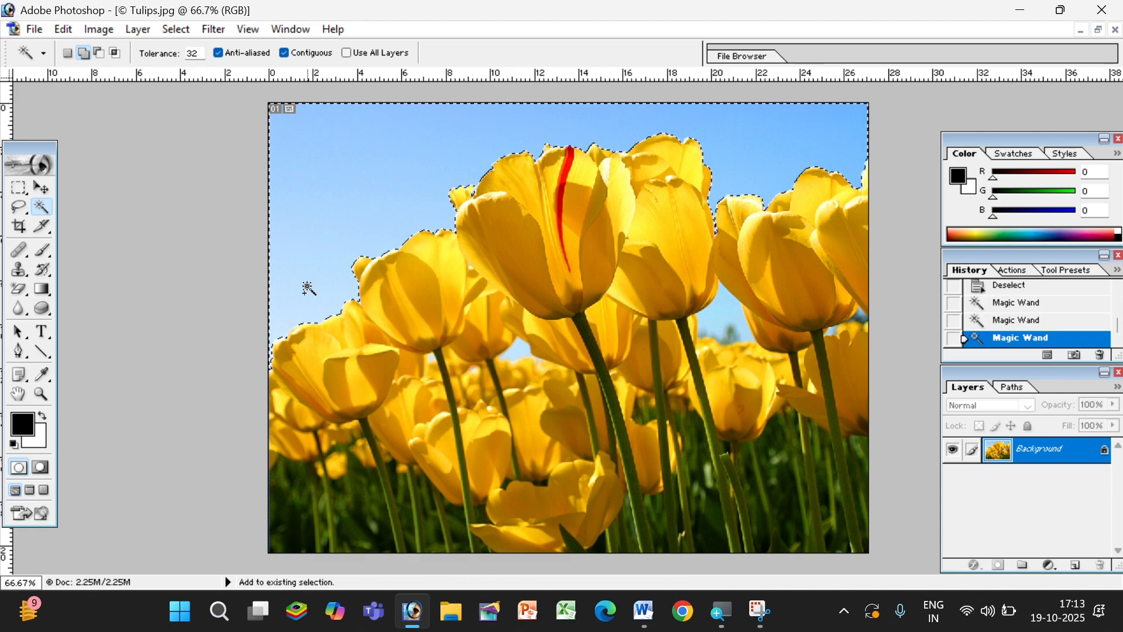
{"action": "left_click", "coordinate": [519, 351]}
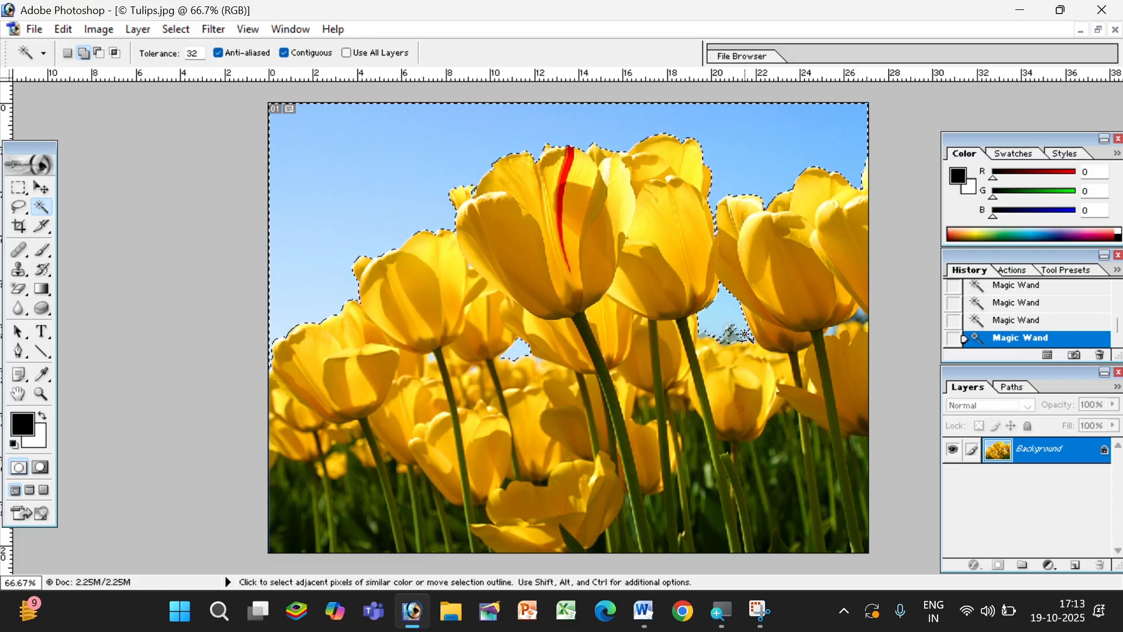
Step: Subtract the gaps between the tulips and the left sky from the selection, and add the left sky back
{"action": "key", "text": "alt"}
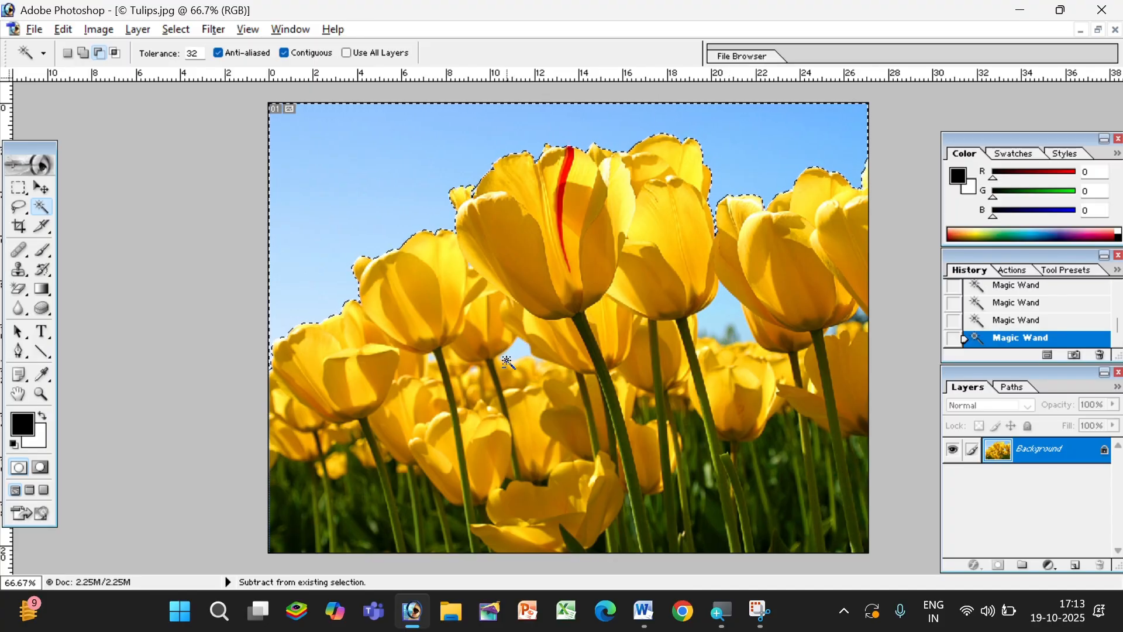
{"action": "left_click", "coordinate": [275, 323], "text": "alt"}
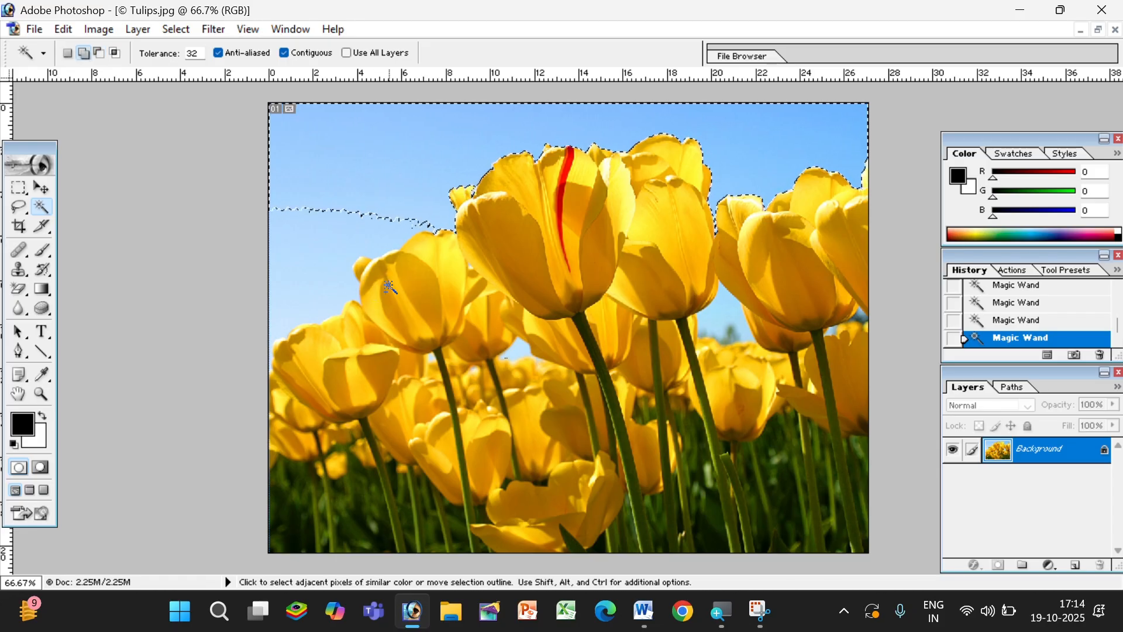
{"action": "left_click", "coordinate": [347, 267], "text": "alt"}
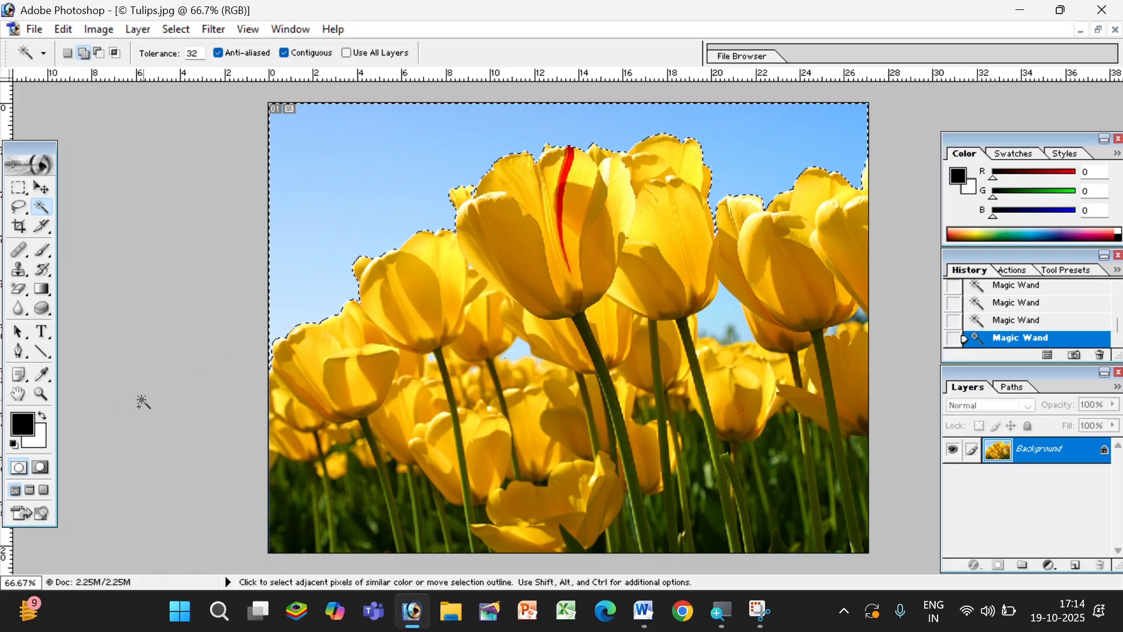
Step: Set the foreground color to teal 0EB6AC (R 14, G 182, B 172) in the Color Picker
{"action": "left_click", "coordinate": [26, 424]}
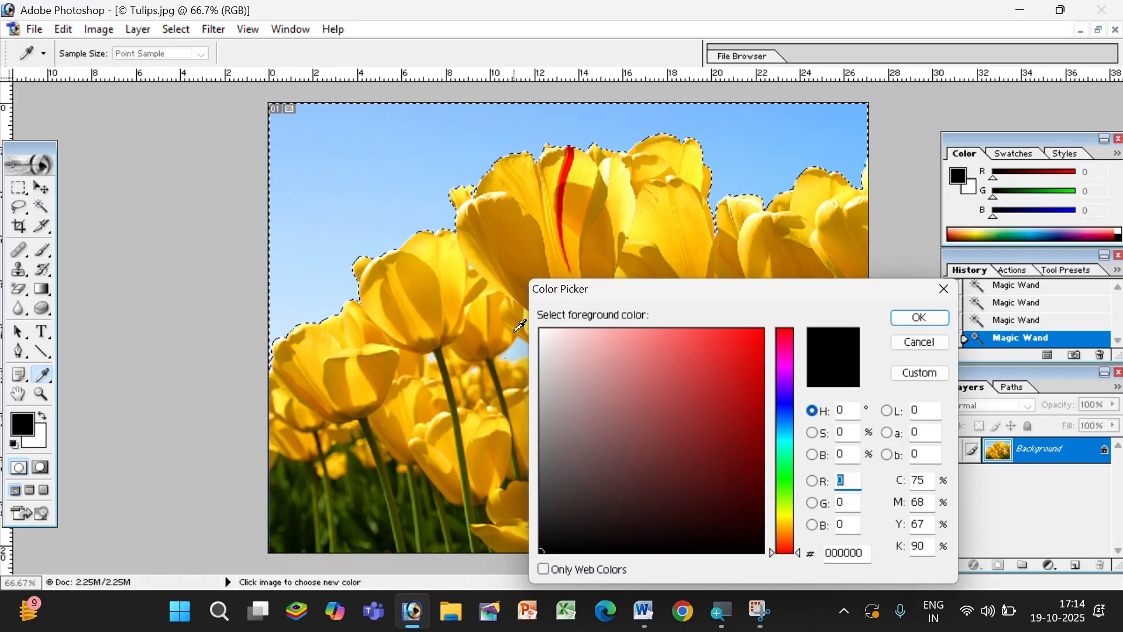
{"action": "left_click_drag", "start_coordinate": [591, 304], "coordinate": [471, 200]}
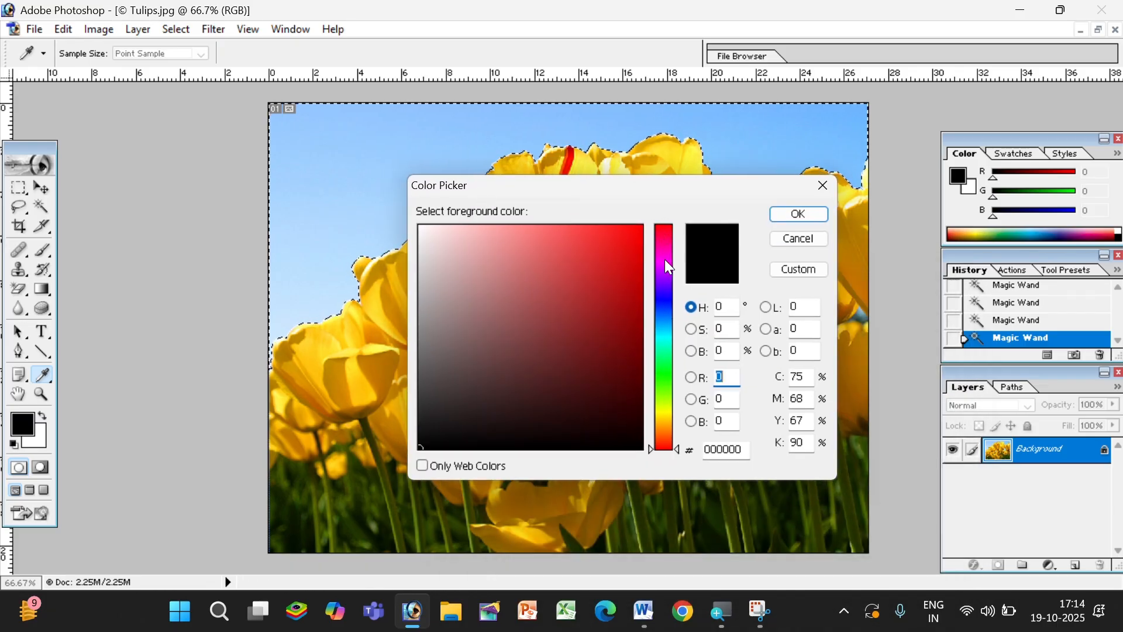
{"action": "left_click_drag", "start_coordinate": [650, 445], "coordinate": [655, 337]}
{"action": "left_click", "coordinate": [617, 228]}
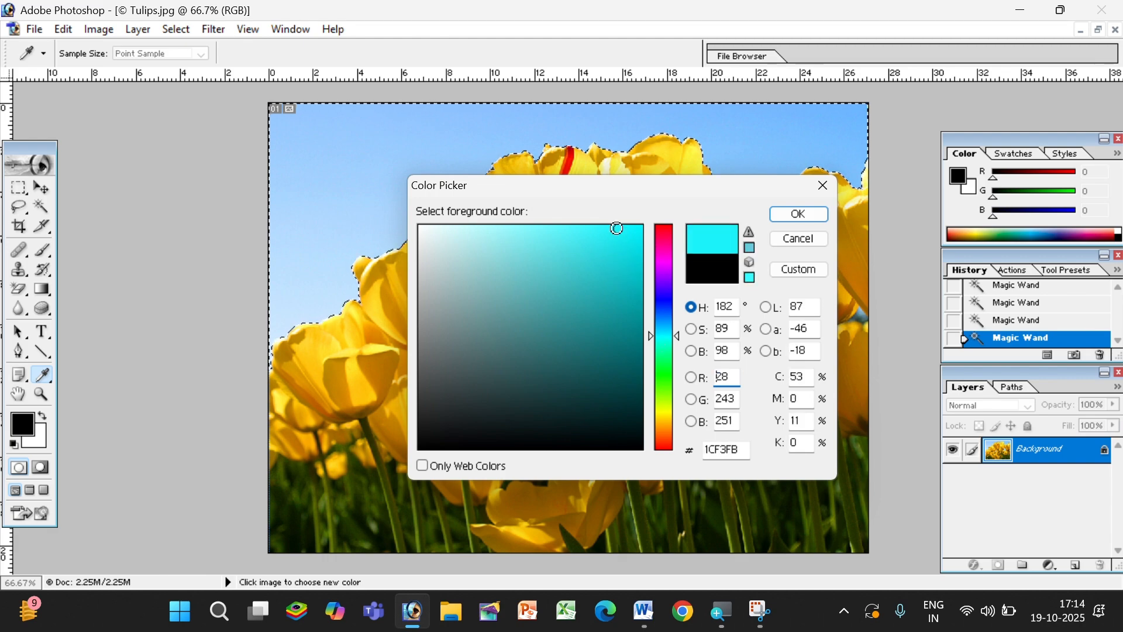
{"action": "left_click_drag", "start_coordinate": [617, 229], "coordinate": [632, 288]}
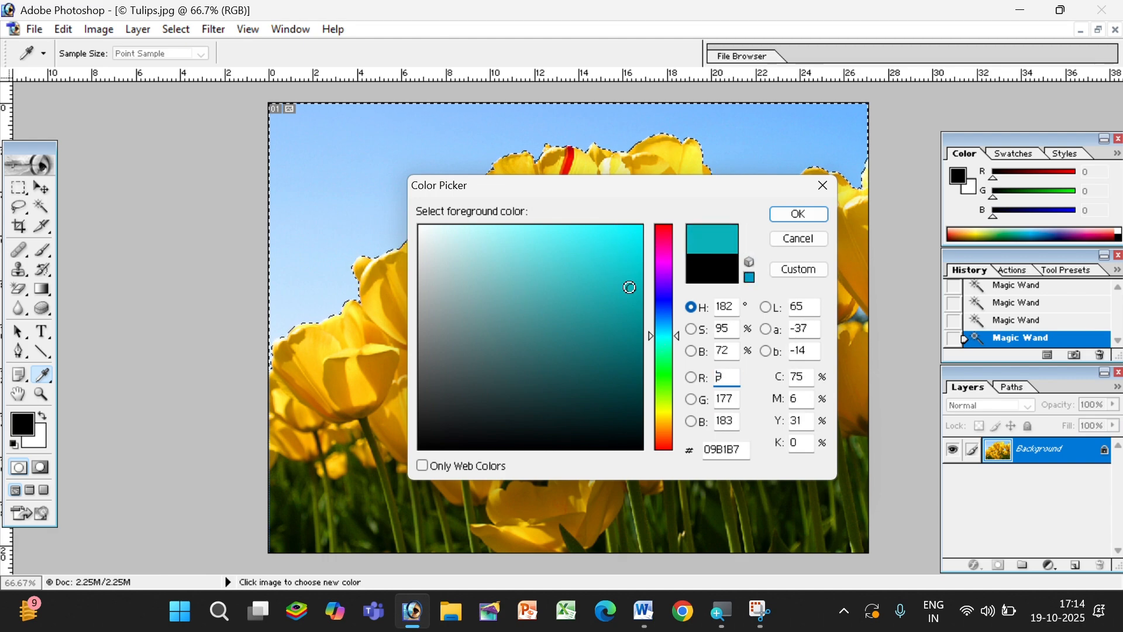
{"action": "left_click", "coordinate": [601, 334]}
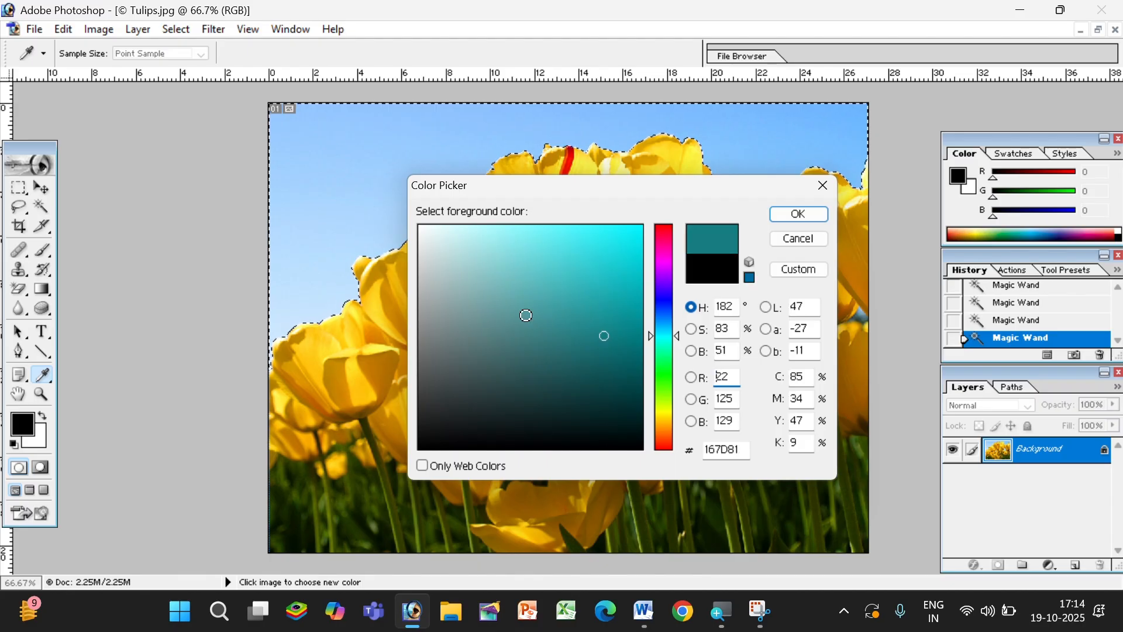
{"action": "left_click", "coordinate": [557, 288]}
{"action": "left_click_drag", "start_coordinate": [560, 290], "coordinate": [622, 276]}
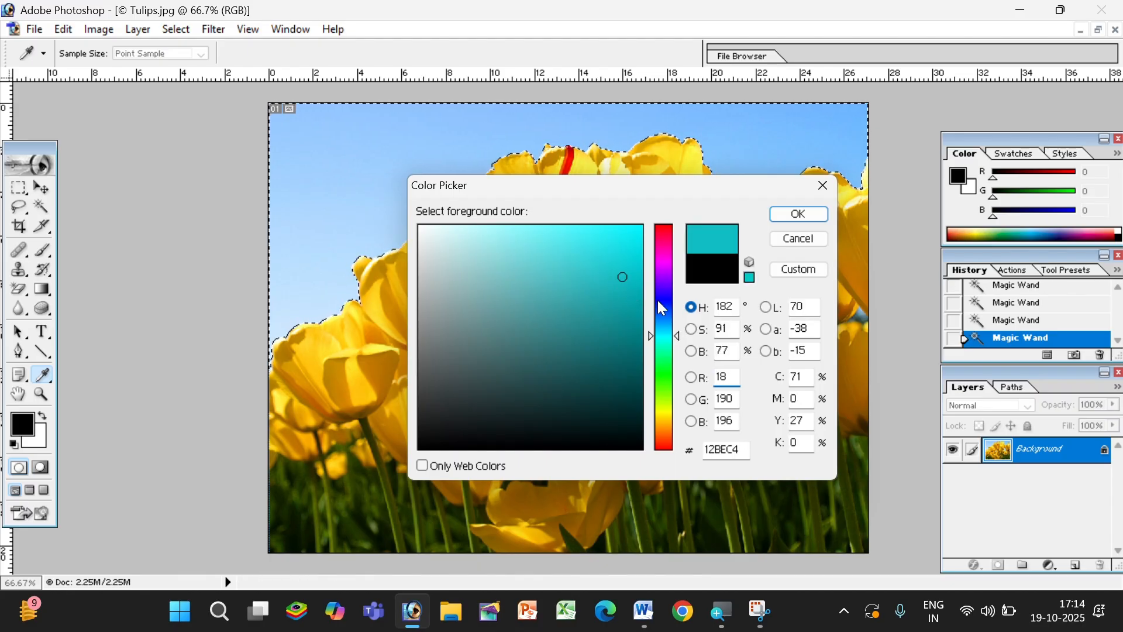
{"action": "mouse_move", "coordinate": [676, 334]}
{"action": "left_mouse_down"}
{"action": "mouse_move", "coordinate": [677, 394]}
{"action": "mouse_move", "coordinate": [677, 323]}
{"action": "mouse_move", "coordinate": [680, 345]}
{"action": "left_mouse_up"}
{"action": "left_click", "coordinate": [627, 292]}
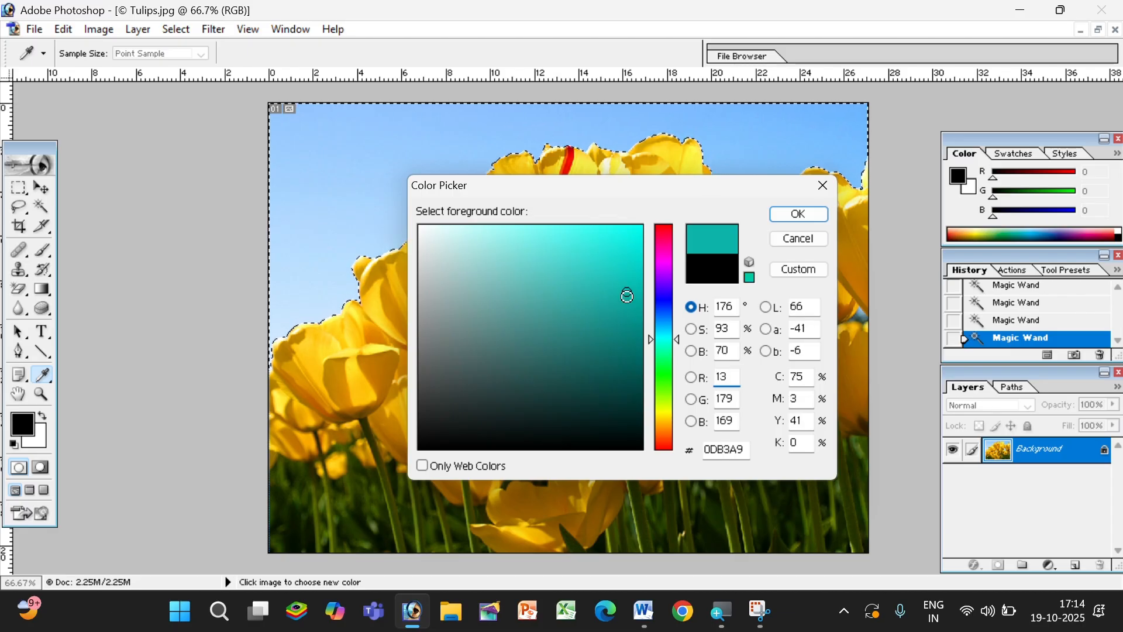
{"action": "left_click", "coordinate": [600, 270]}
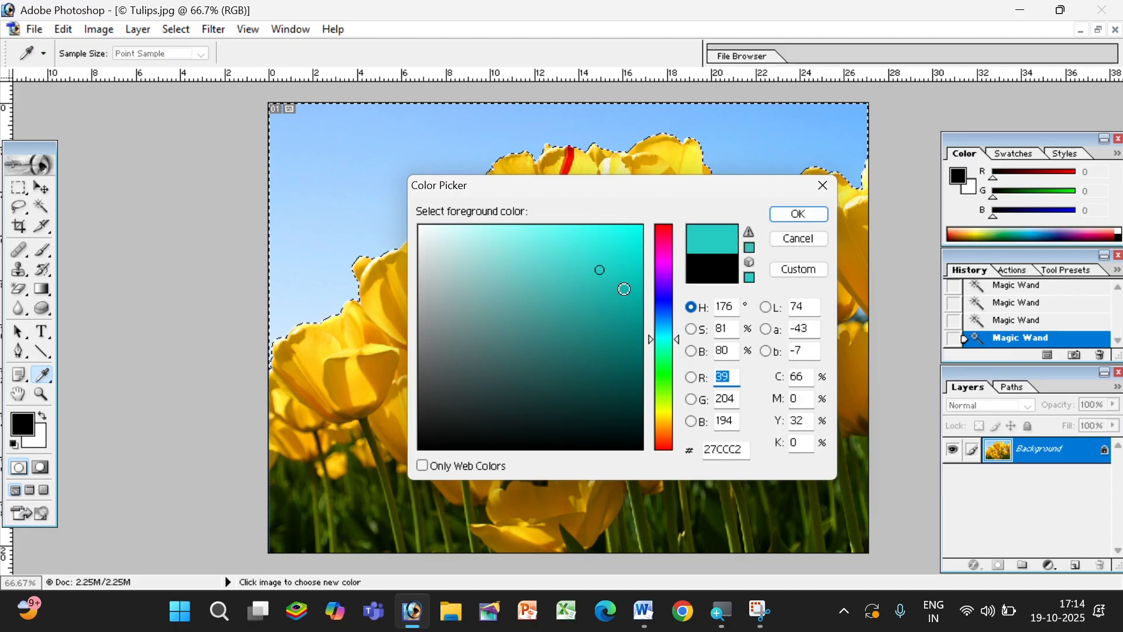
{"action": "left_click", "coordinate": [624, 289]}
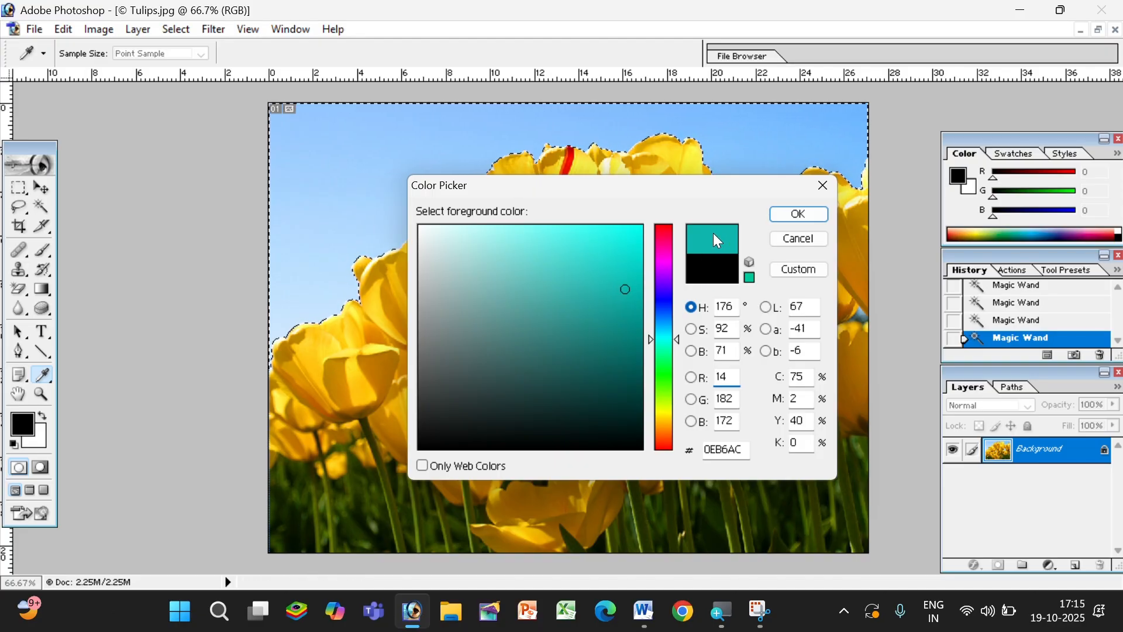
{"action": "left_click", "coordinate": [798, 214]}
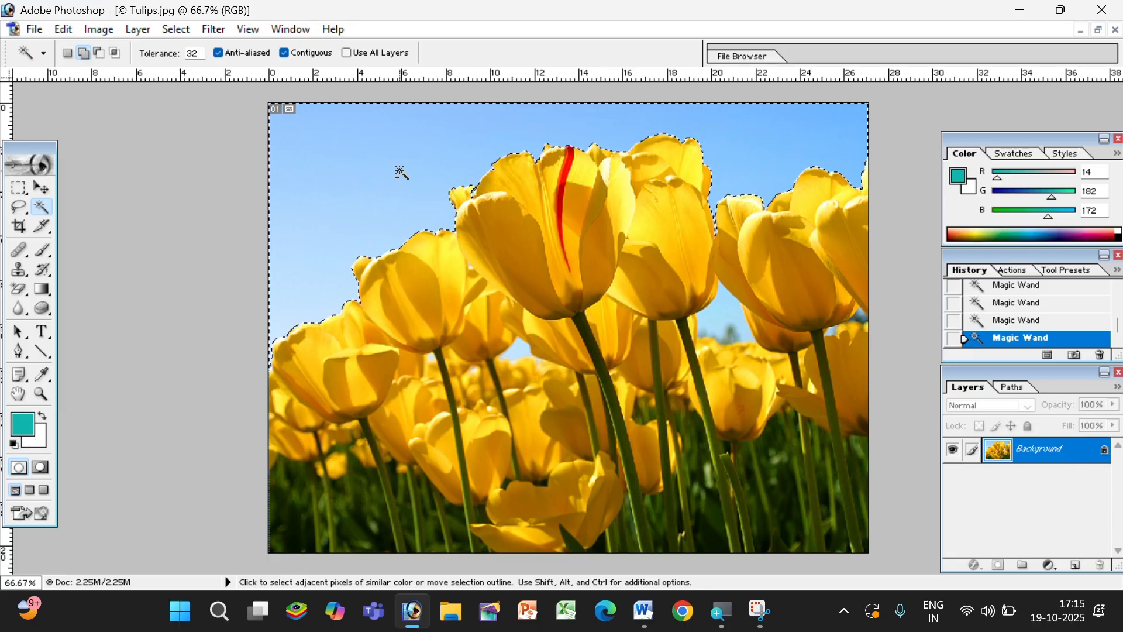
Step: Fill the selected sky with the teal foreground color, comparing it with the white background fill, and deselect
{"action": "key", "text": "alt"}
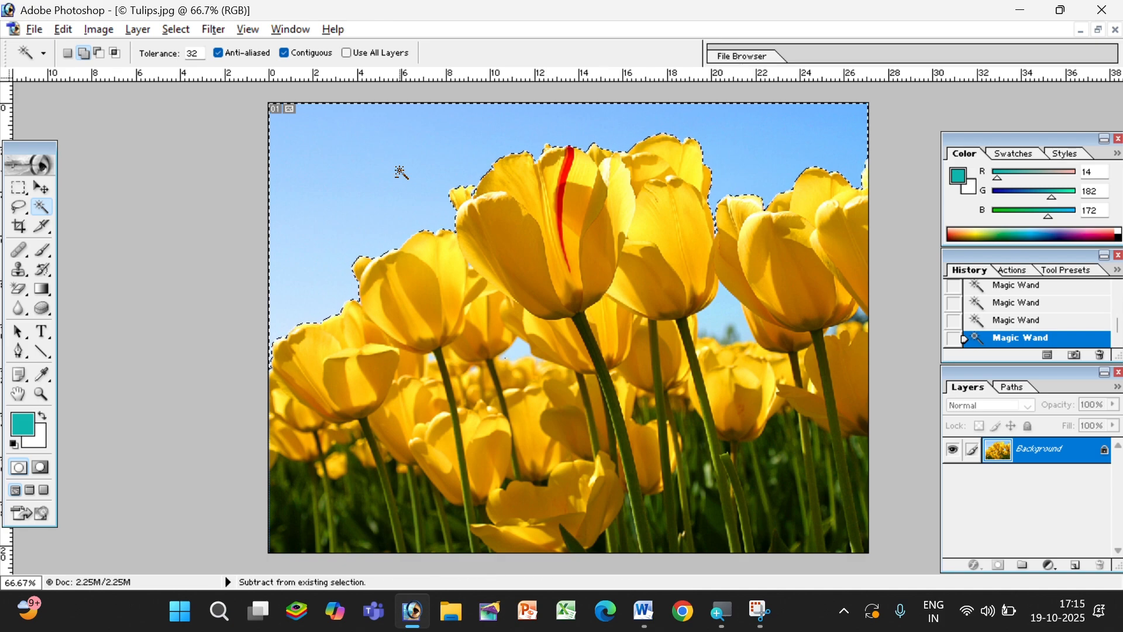
{"action": "key", "text": "alt+BackSpace"}
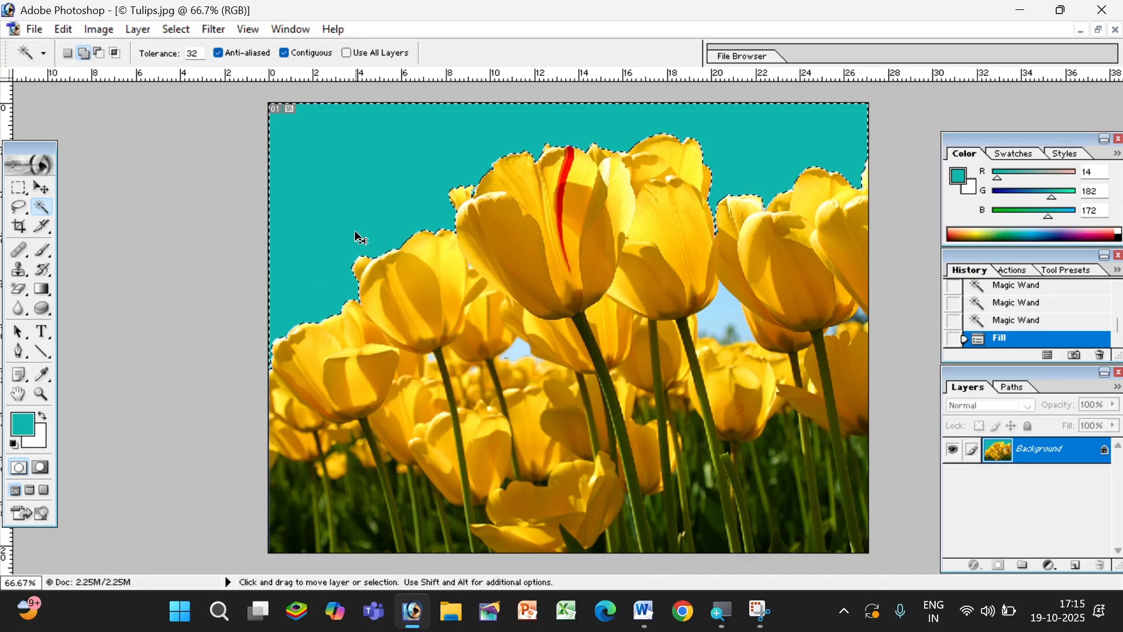
{"action": "key", "text": "ctrl+BackSpace"}
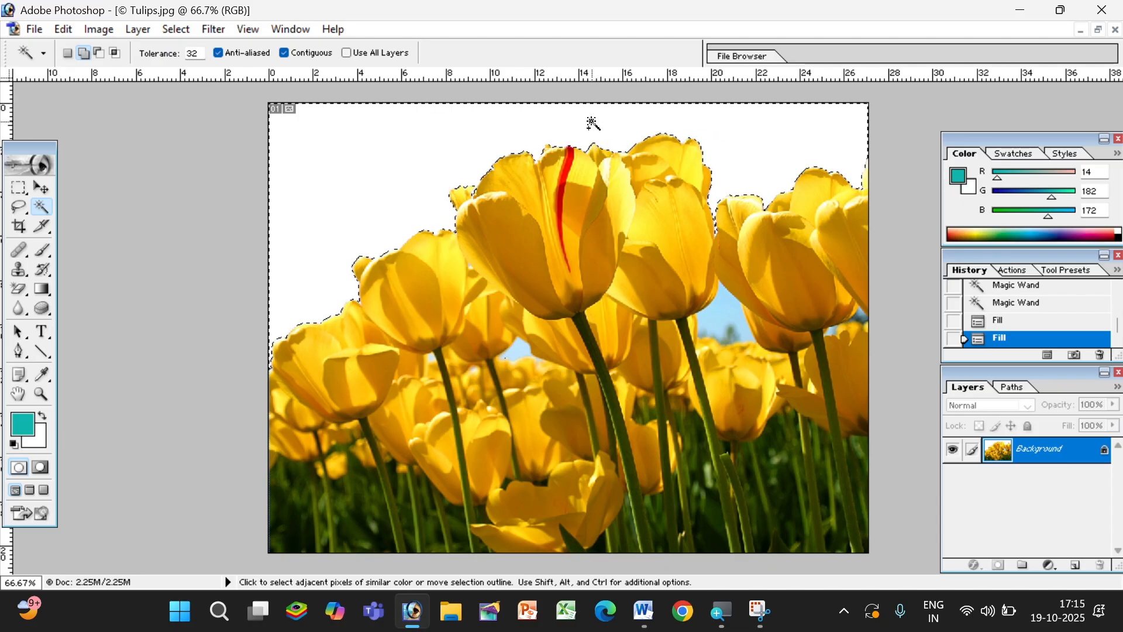
{"action": "key", "text": "alt+BackSpace"}
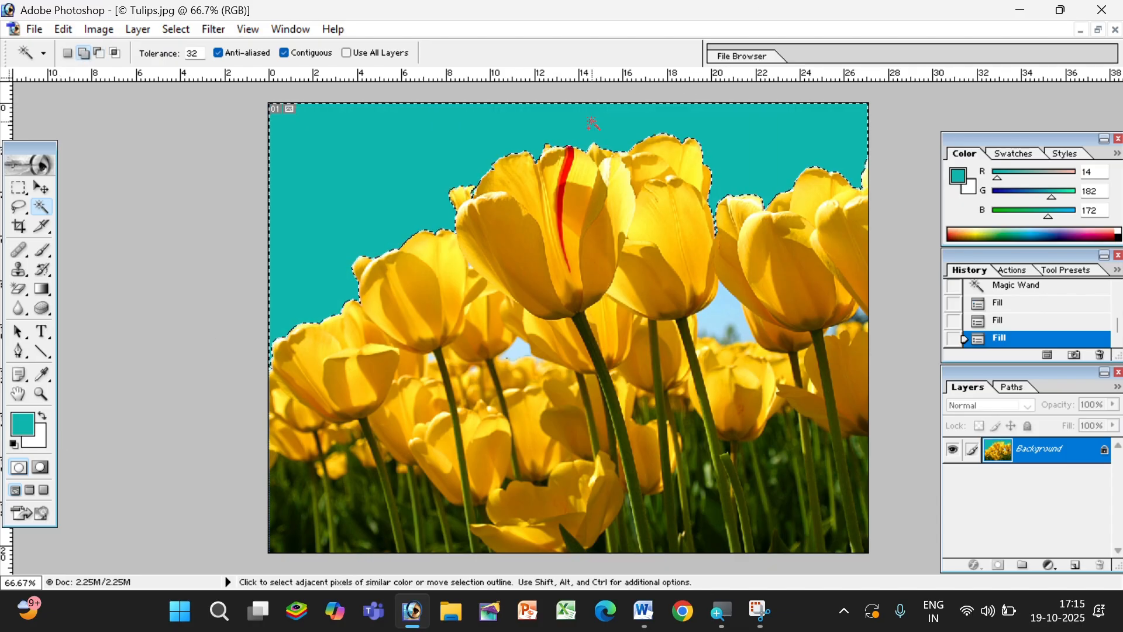
{"action": "key", "text": "ctrl+d"}
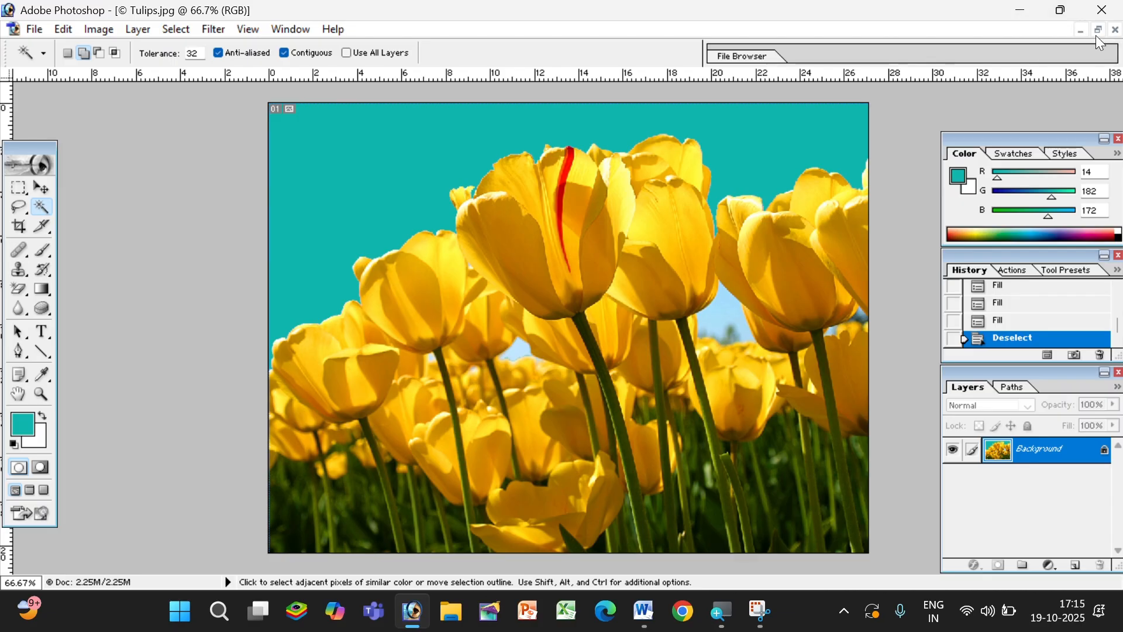
Step: Minimize the tulip photo, then open the portrait 33.jpeg from the iyca folder and maximize its window
{"action": "left_click", "coordinate": [1081, 31]}
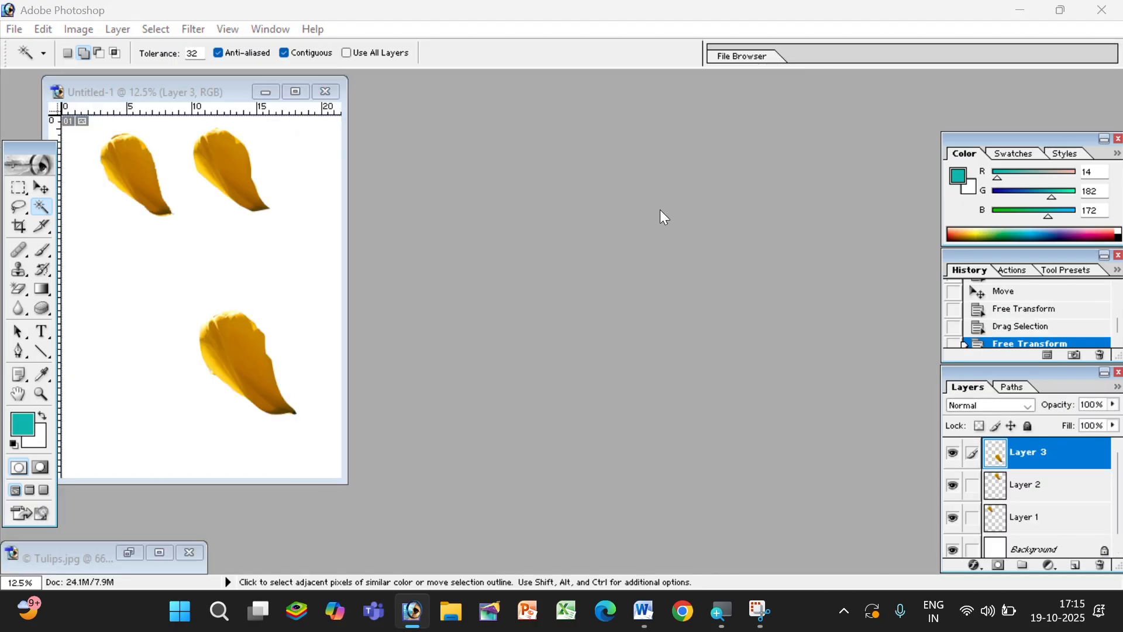
{"action": "key", "text": "ctrl+o"}
{"action": "left_click", "coordinate": [692, 162]}
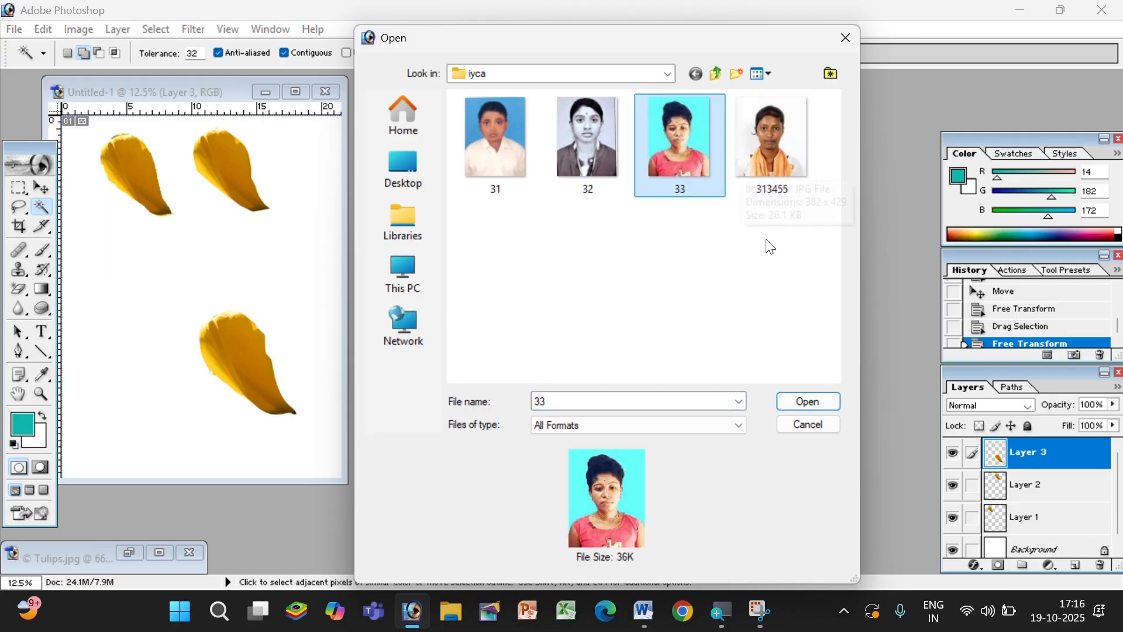
{"action": "left_click", "coordinate": [807, 401]}
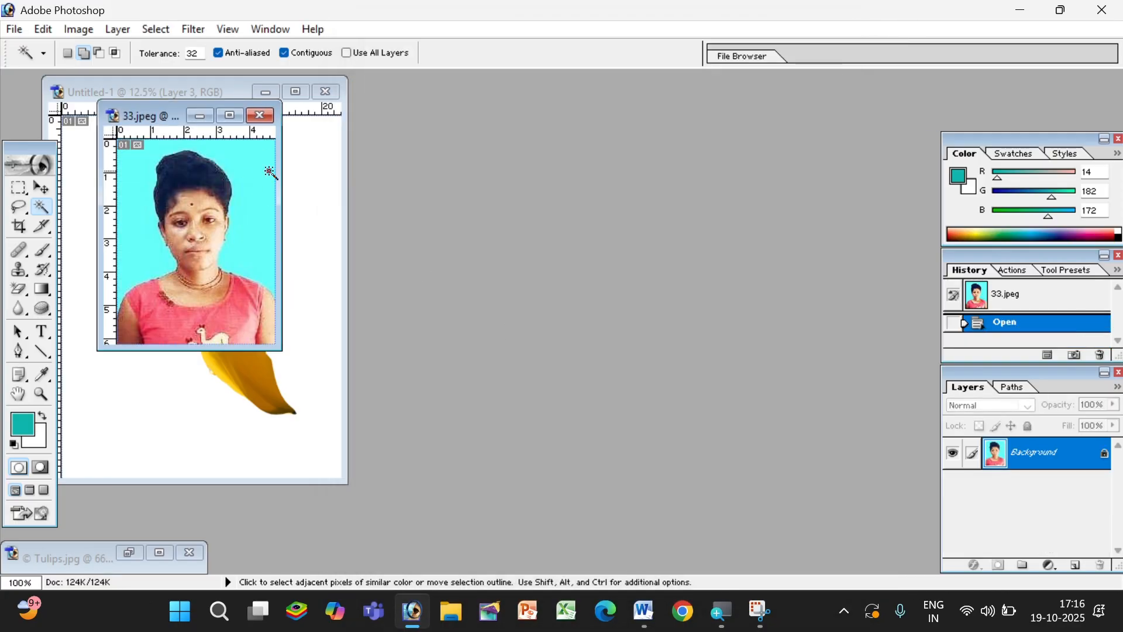
{"action": "left_click", "coordinate": [229, 116]}
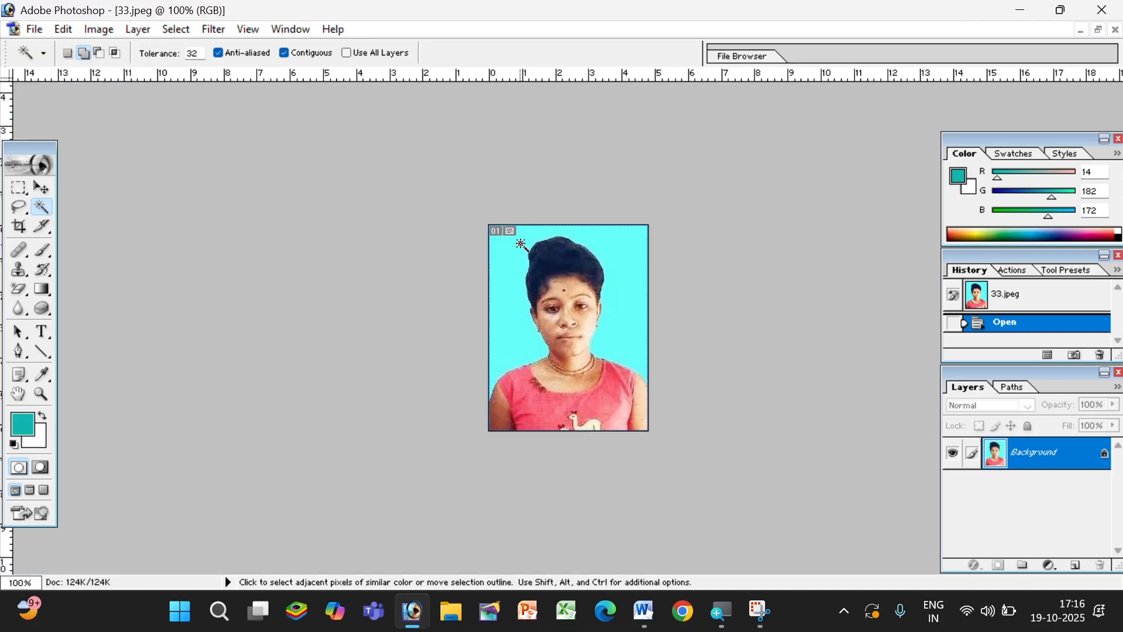
Step: Select the portrait's cyan backdrop with the Magic Wand, fill it with the white background color, and deselect
{"action": "left_click", "coordinate": [508, 321]}
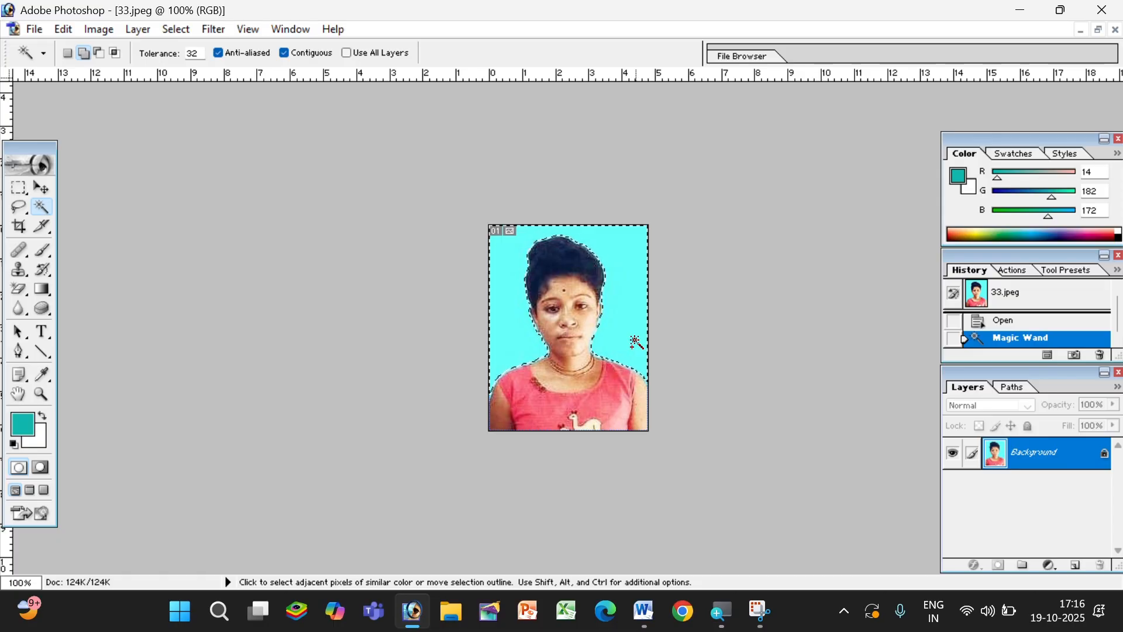
{"action": "key", "text": "ctrl+BackSpace"}
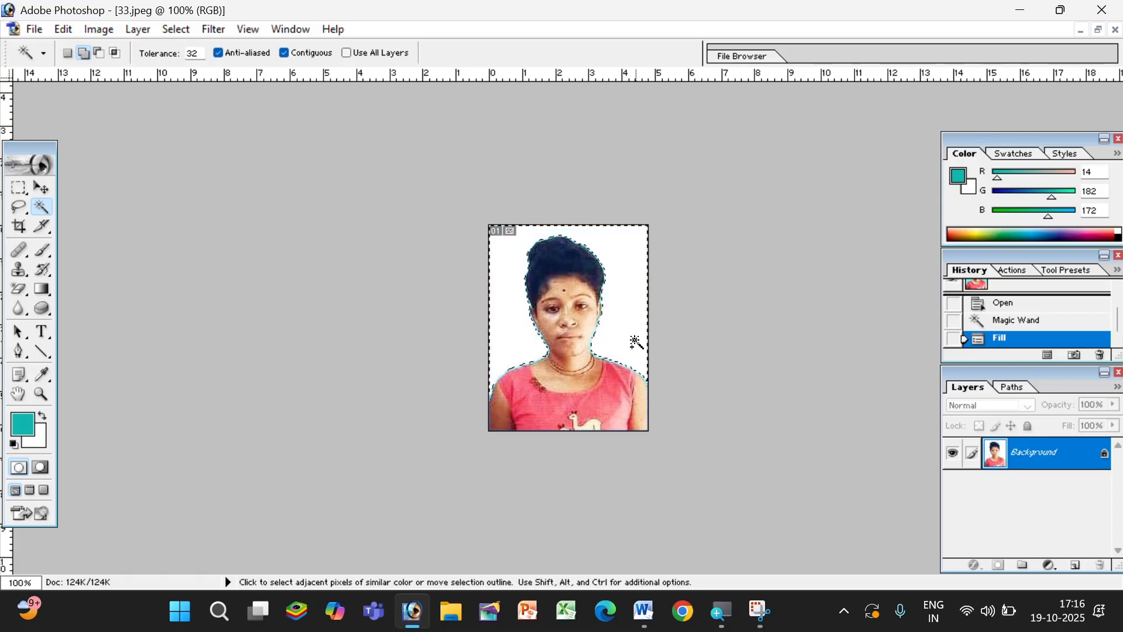
{"action": "key", "text": "ctrl+d"}
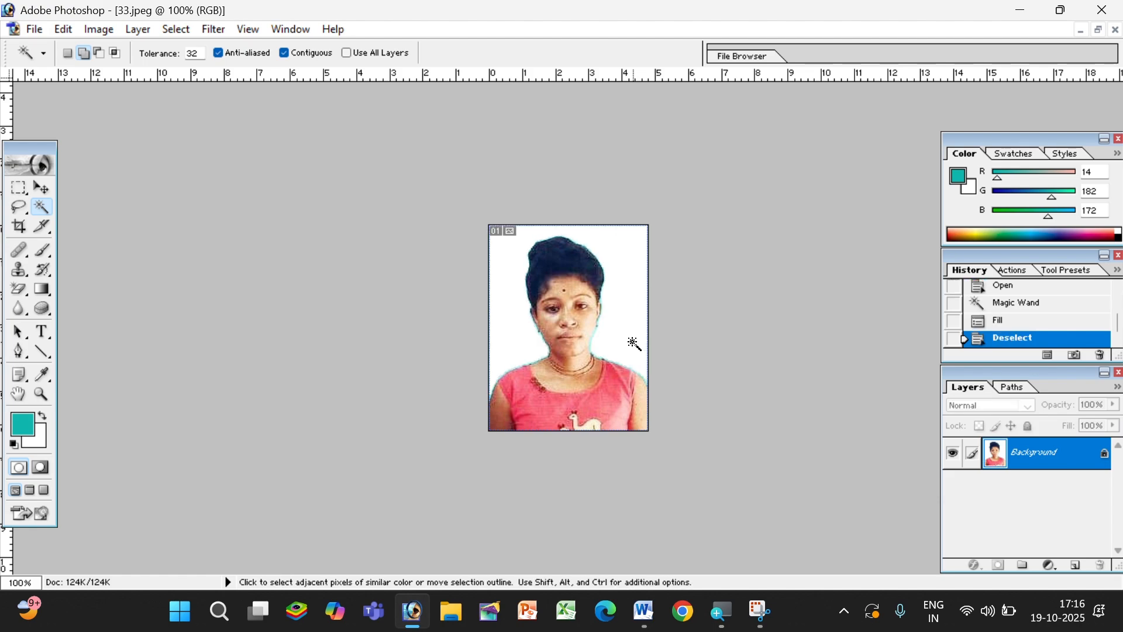
{"action": "scroll", "coordinate": [625, 341], "scroll_direction": "up", "scroll_amount": 3}
{"action": "scroll", "coordinate": [625, 341], "scroll_direction": "down", "scroll_amount": 2}
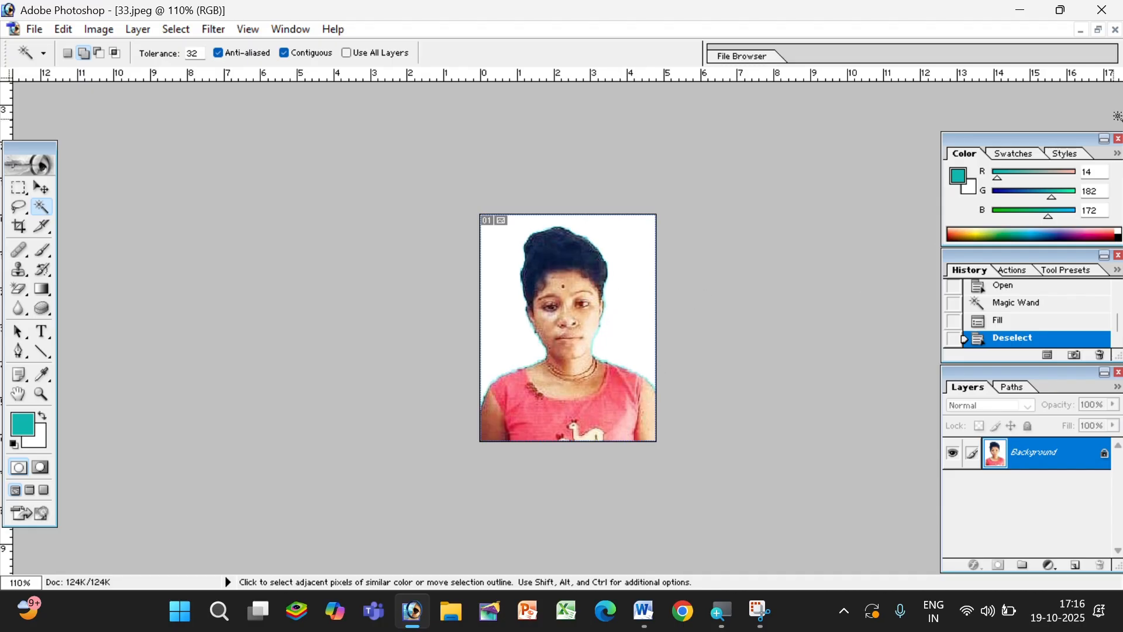
Step: Close 33.jpeg without saving and bring the minimized tulip photo back to a maximized window
{"action": "left_click", "coordinate": [1116, 29]}
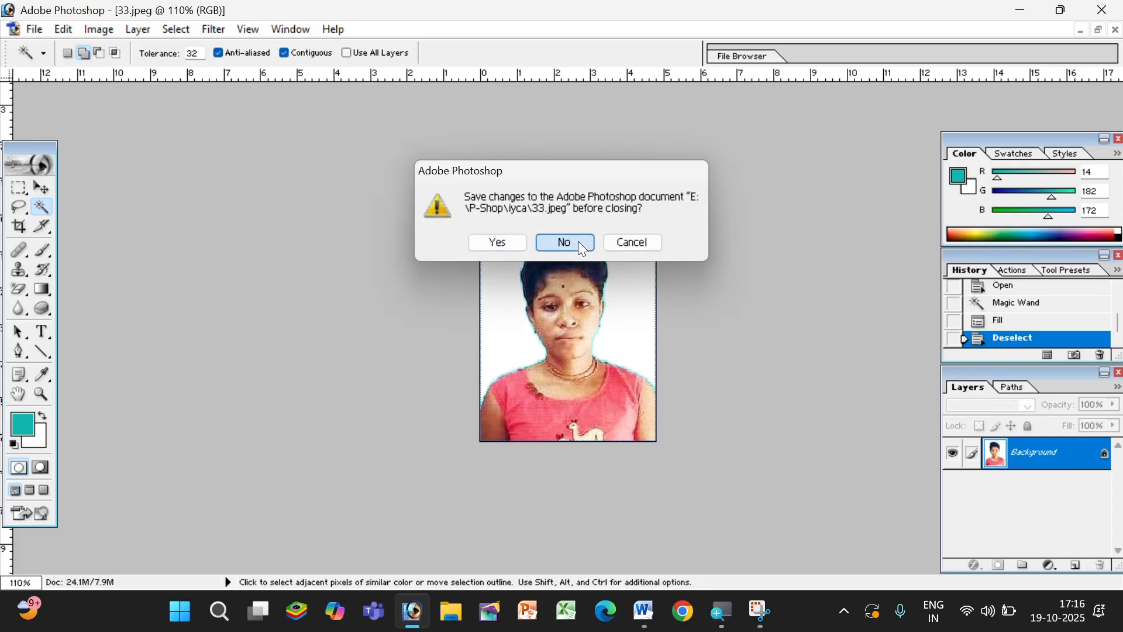
{"action": "left_click", "coordinate": [576, 243]}
{"action": "left_click", "coordinate": [1098, 30]}
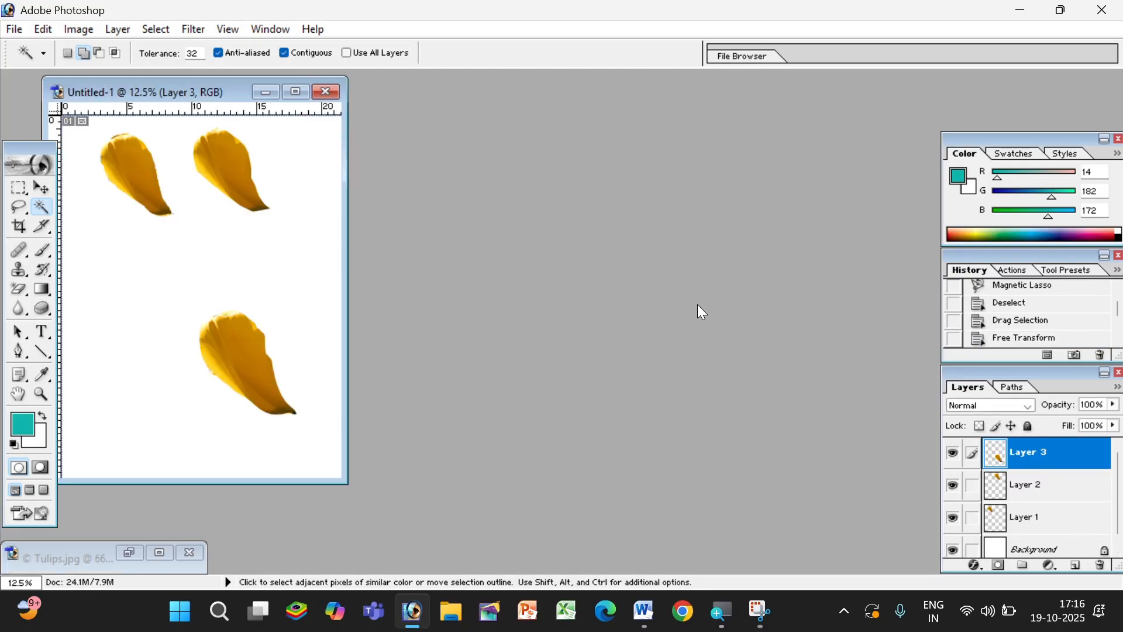
{"action": "left_click", "coordinate": [162, 551]}
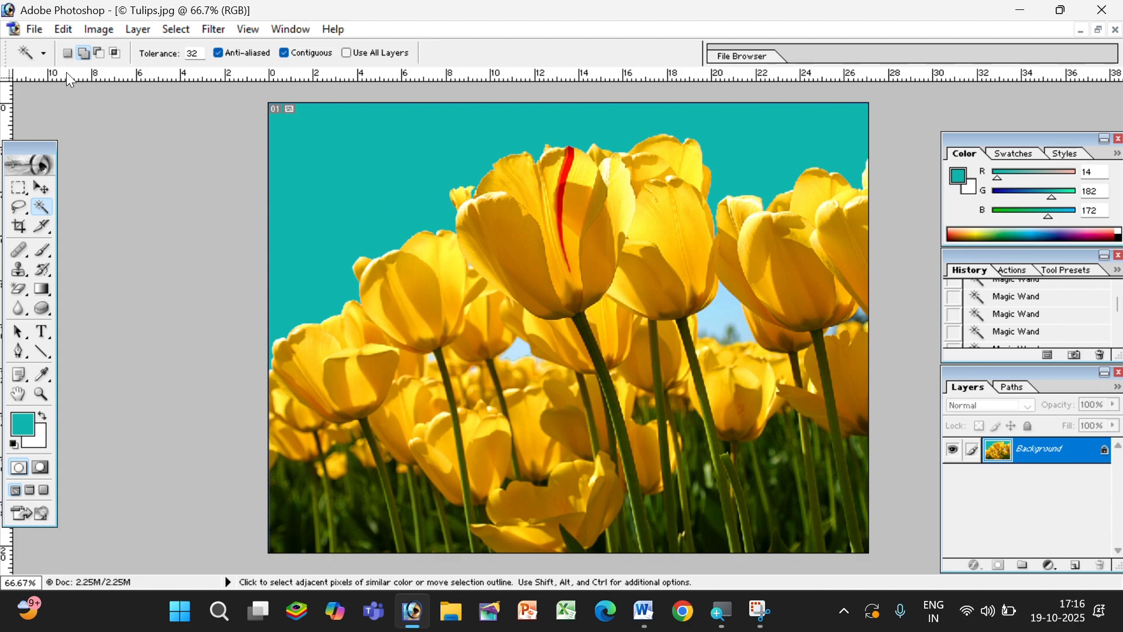
Step: Close Tulips.jpg without saving the changes
{"action": "left_click", "coordinate": [32, 29]}
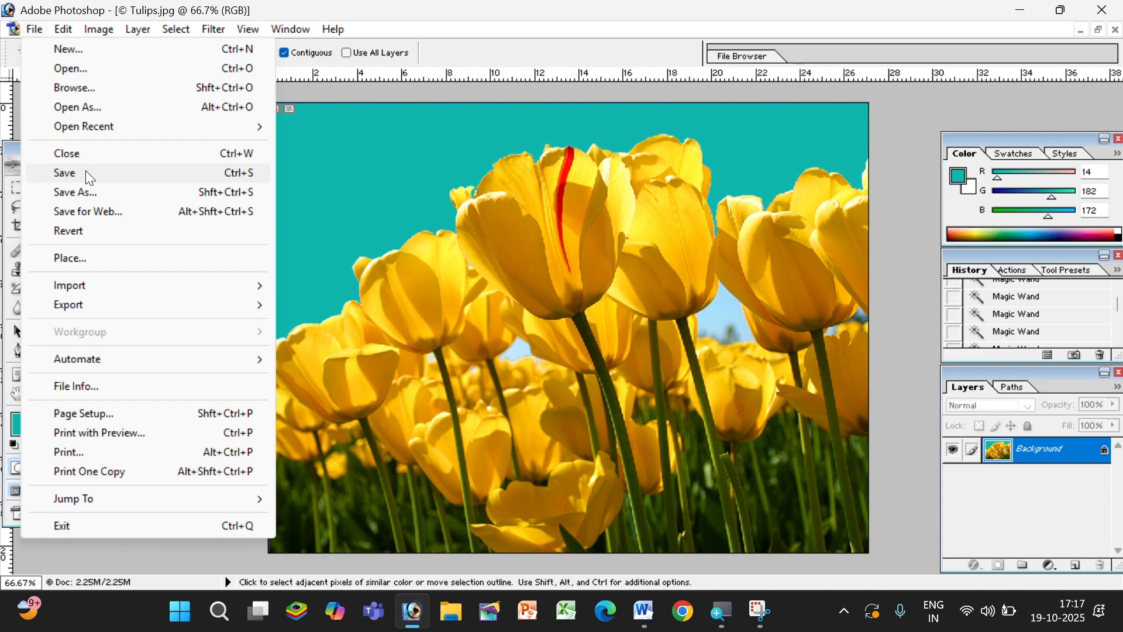
{"action": "left_click", "coordinate": [140, 541]}
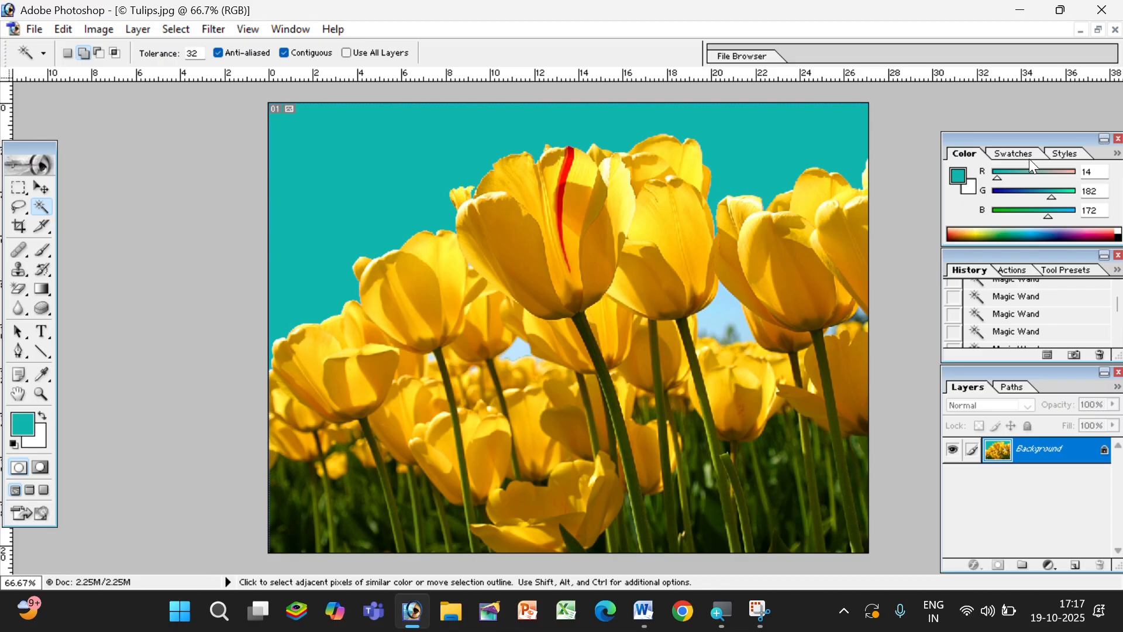
{"action": "left_click", "coordinate": [1101, 10]}
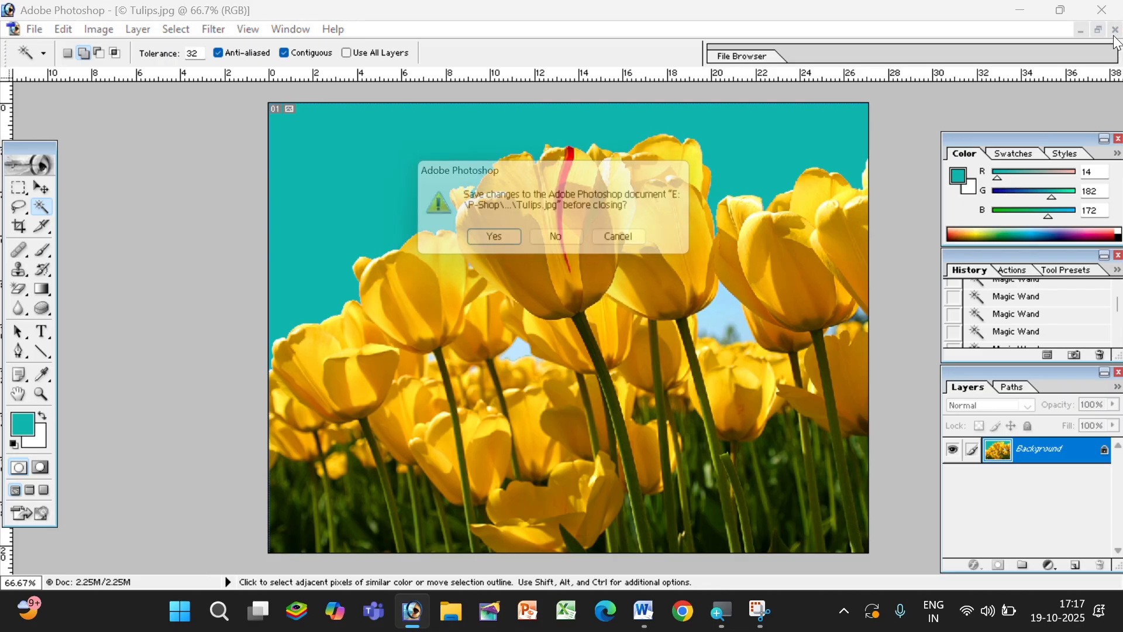
{"action": "left_click", "coordinate": [570, 243]}
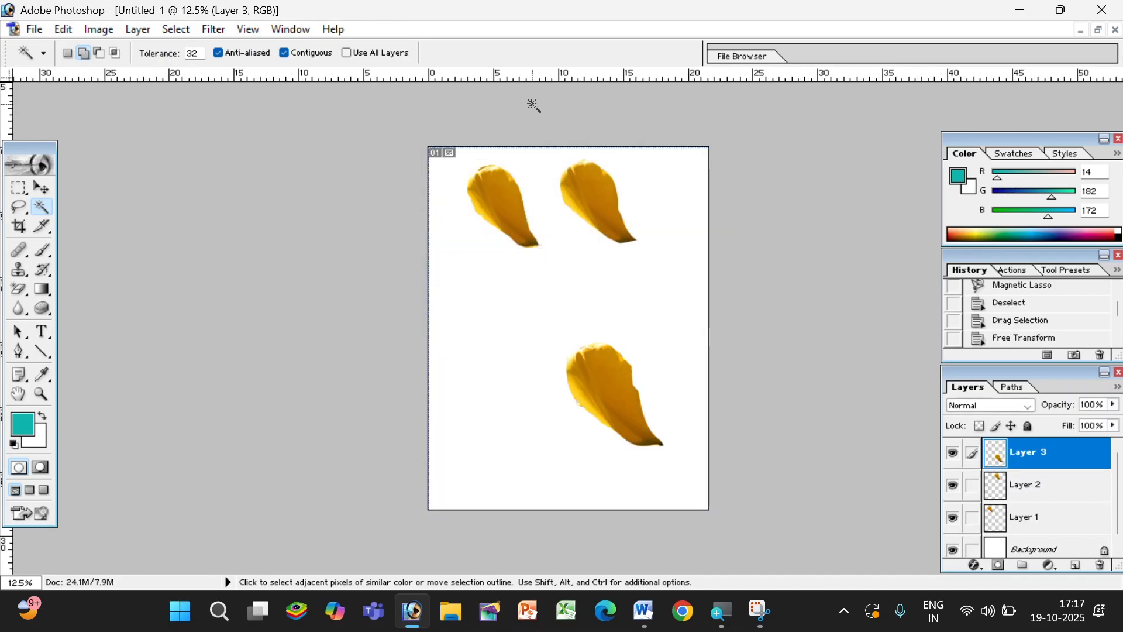